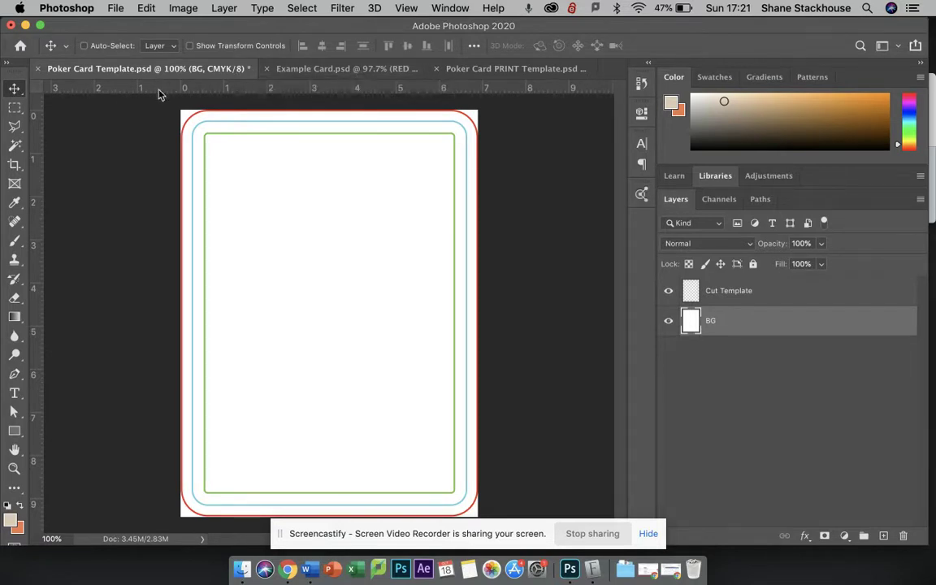
# Switch to Example Card.psd and briefly preview the Ref and Ref 2 reference layers.
pyautogui.click(340, 71)
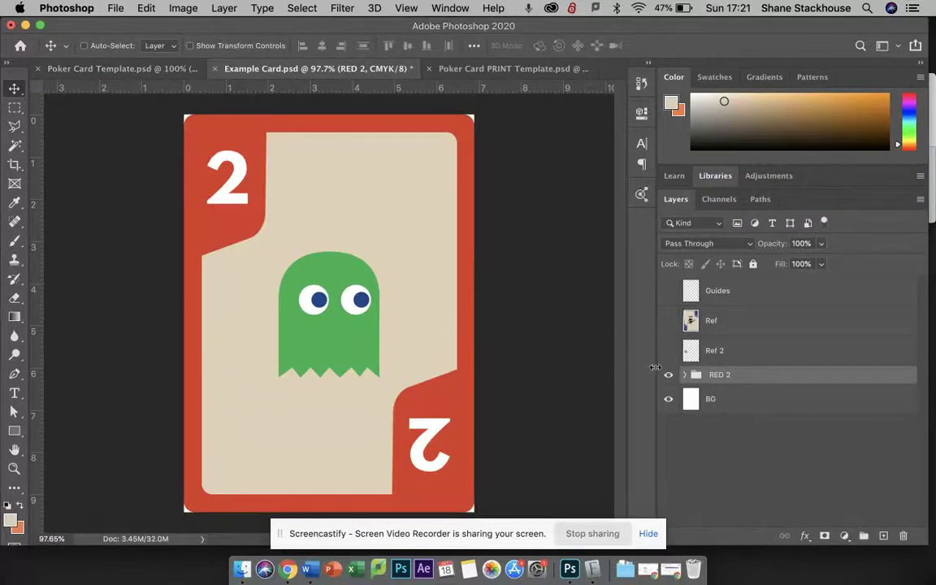
pyautogui.click(669, 323)
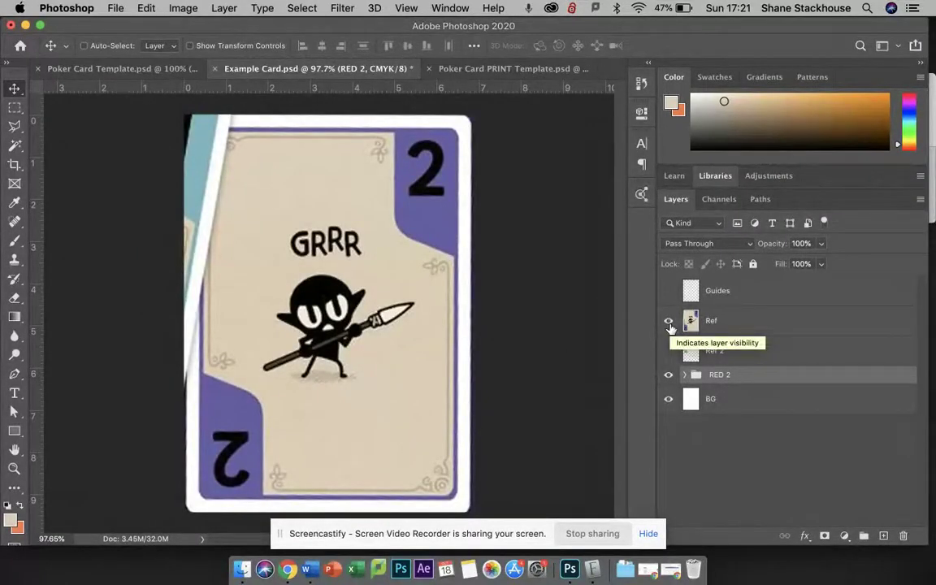
pyautogui.click(669, 323)
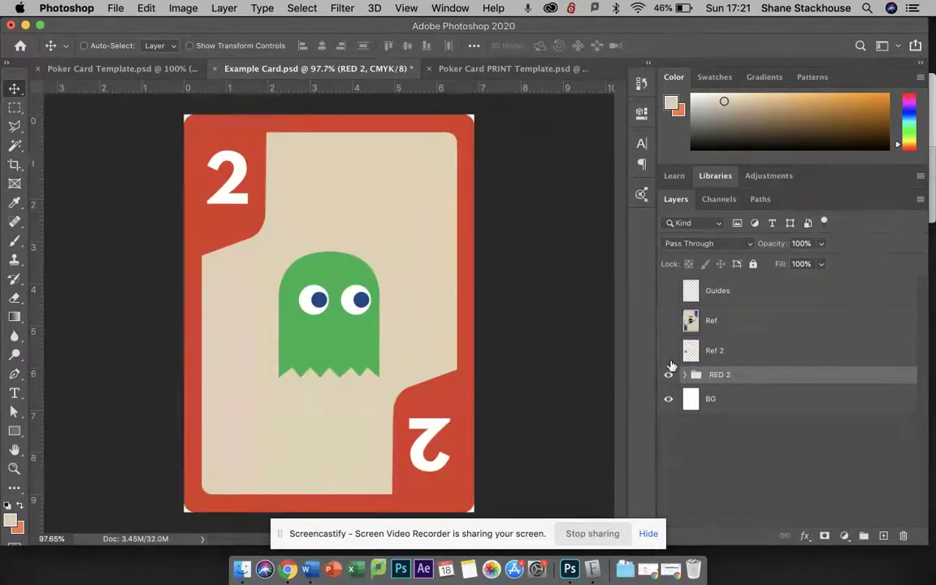
pyautogui.click(669, 352)
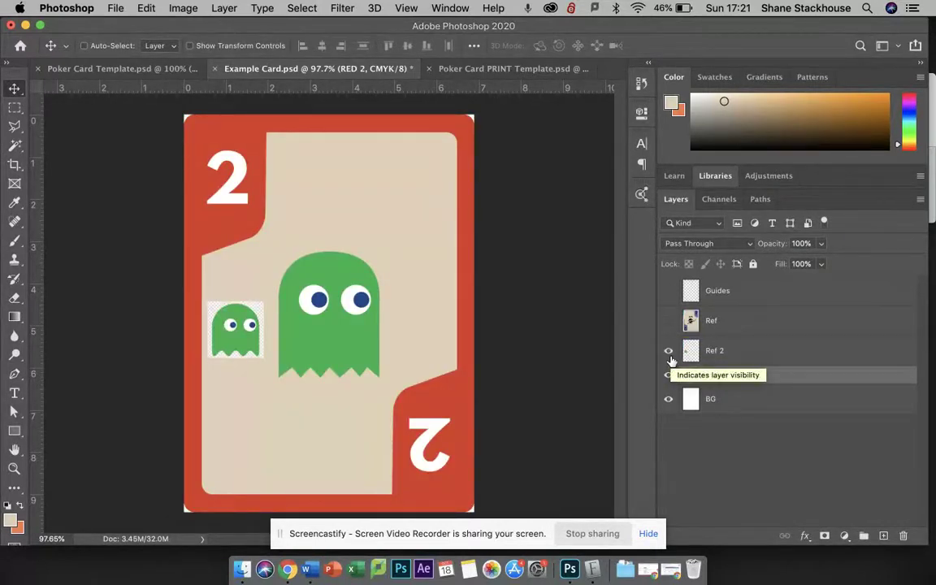
pyautogui.click(670, 358)
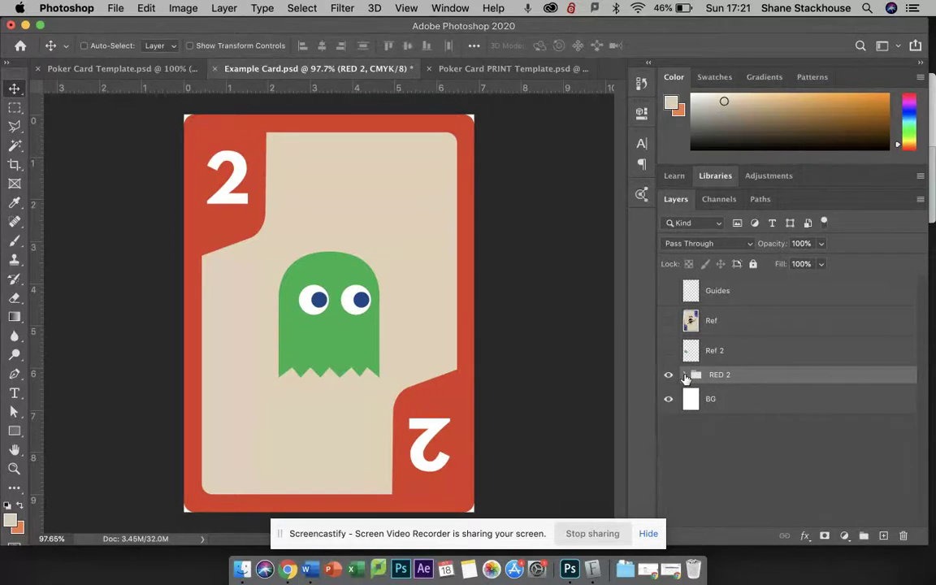
# Expand the RED 2 group to inspect its layers, toggle its visibility, then collapse it.
pyautogui.click(686, 376)
pyautogui.scroll(-3, 709, 460)
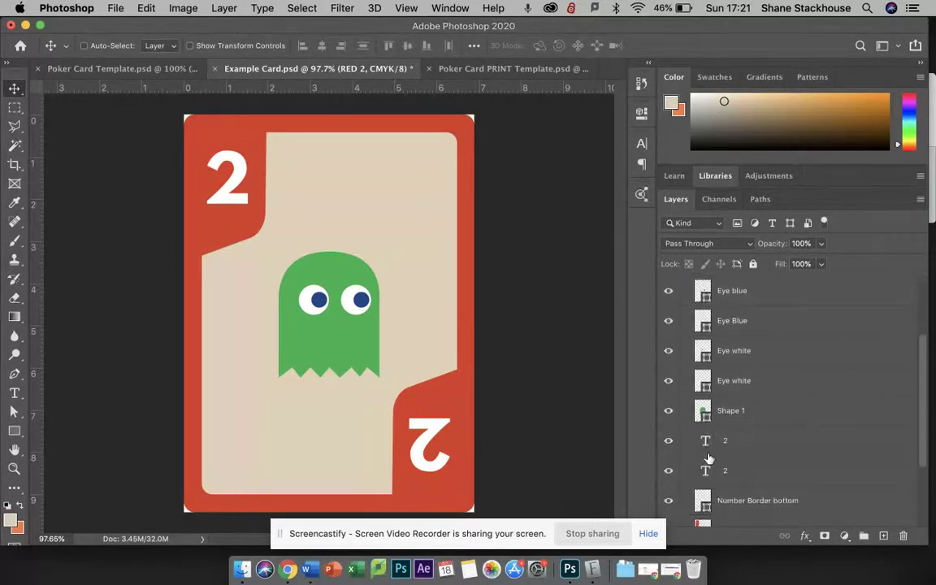
pyautogui.scroll(-3, 709, 460)
pyautogui.scroll(5, 709, 460)
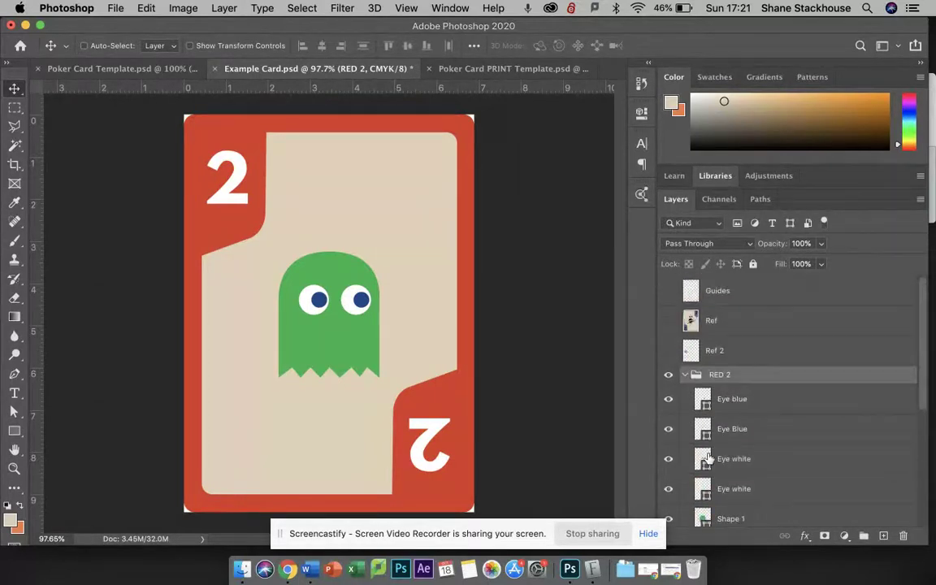
pyautogui.click(667, 375)
pyautogui.click(667, 374)
pyautogui.click(685, 374)
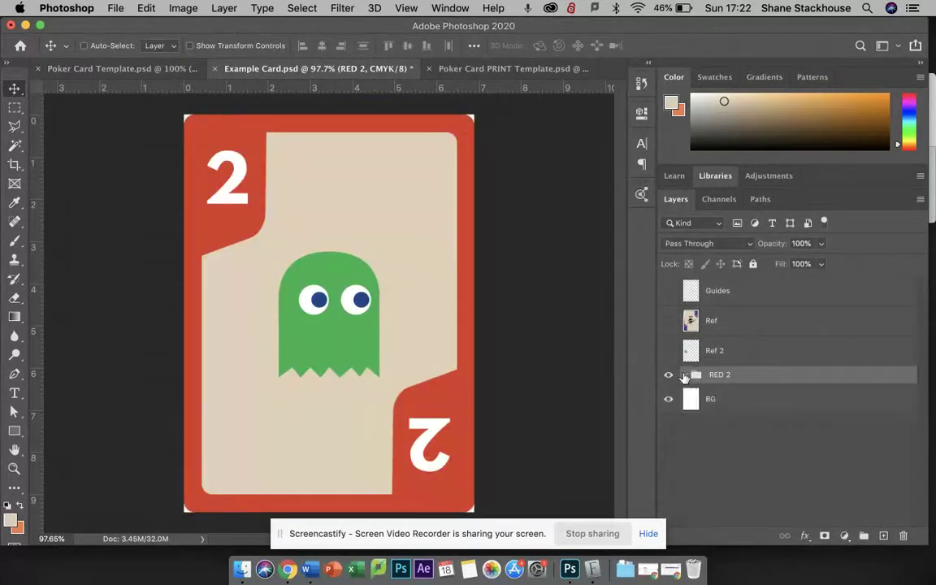
# Hide RED 2 and show the Guides layer's outlines, checking ruler guides with Cmd+;.
pyautogui.click(668, 374)
pyautogui.click(669, 291)
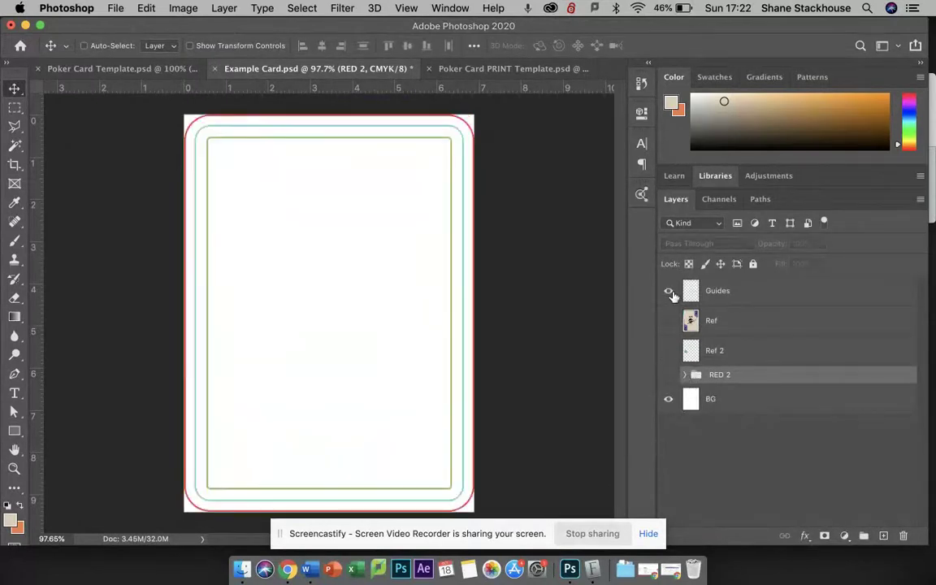
pyautogui.click(669, 292)
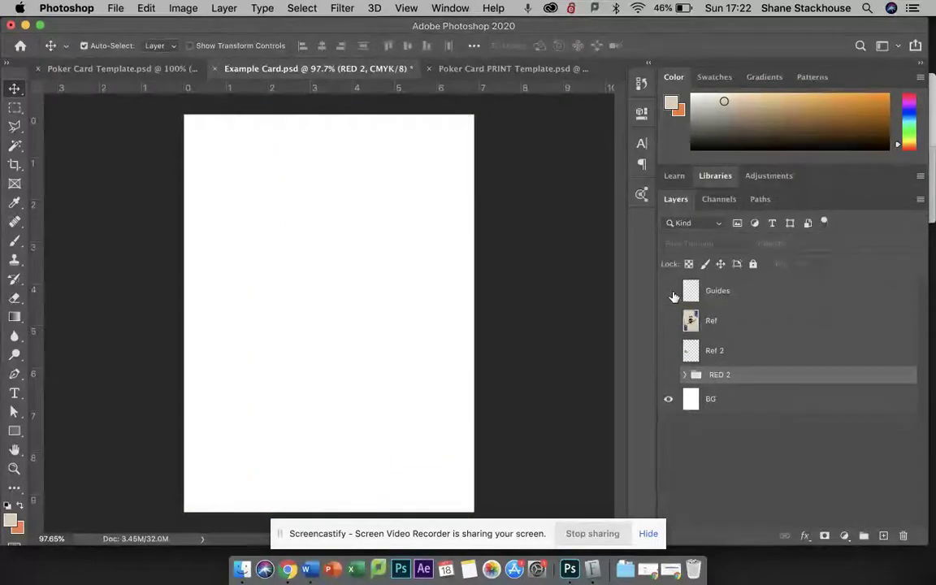
pyautogui.press('super+semicolon')
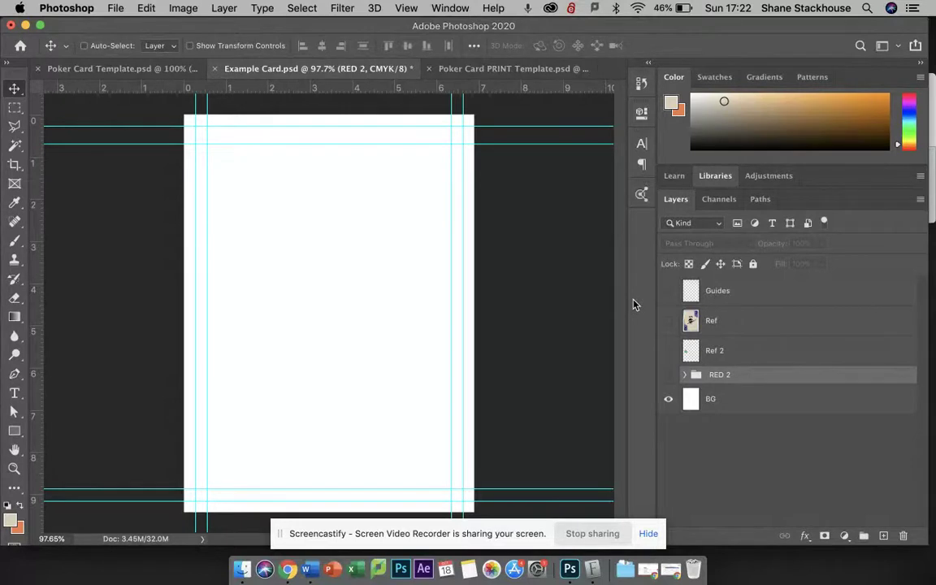
pyautogui.press('super+semicolon')
pyautogui.press('super+semicolon')
pyautogui.click(668, 291)
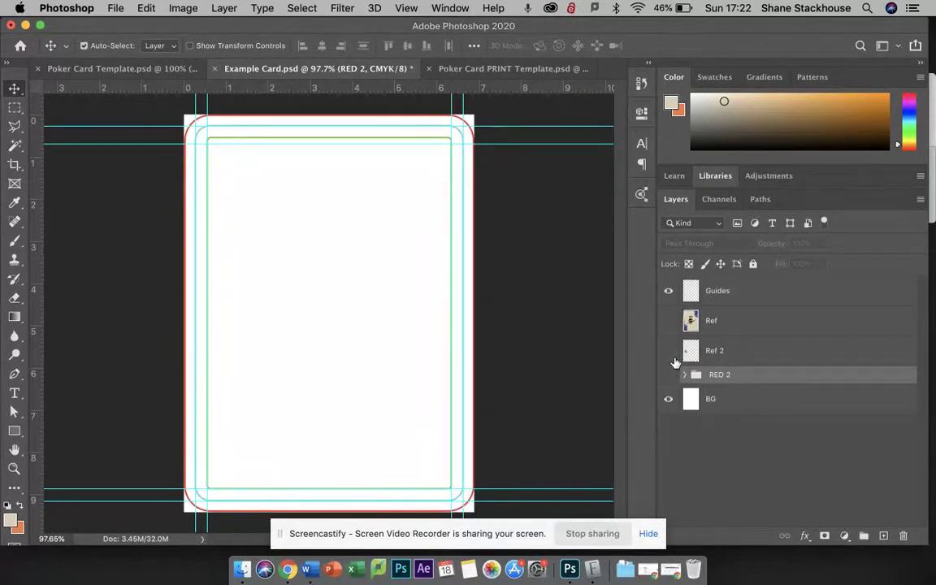
pyautogui.press('super+semicolon')
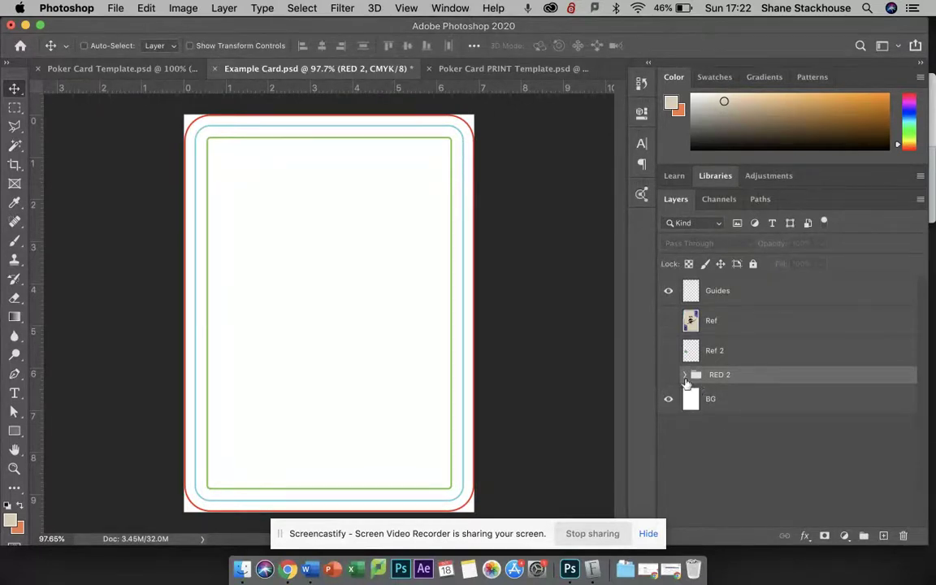
# Create a group named 'BLue 3' containing a new empty layer.
pyautogui.click(668, 375)
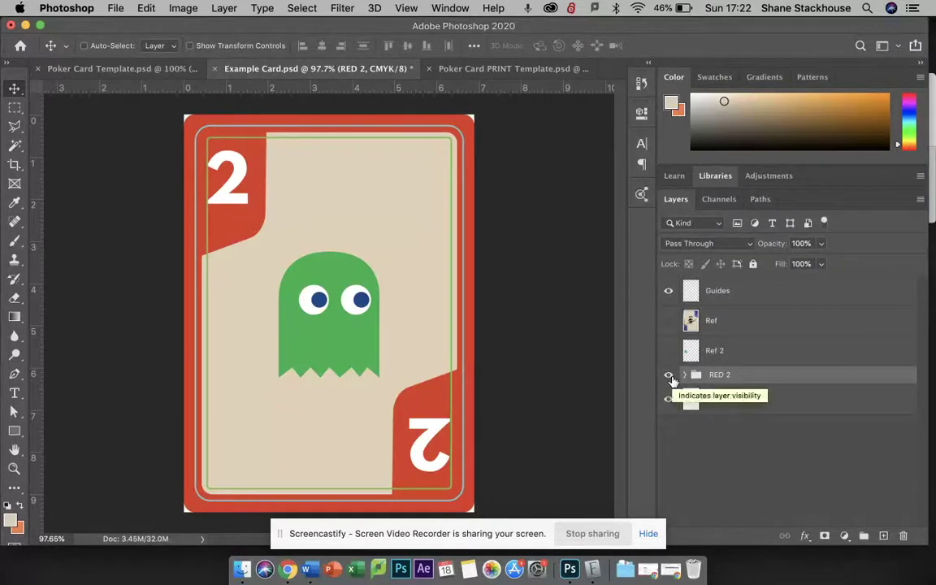
pyautogui.click(669, 376)
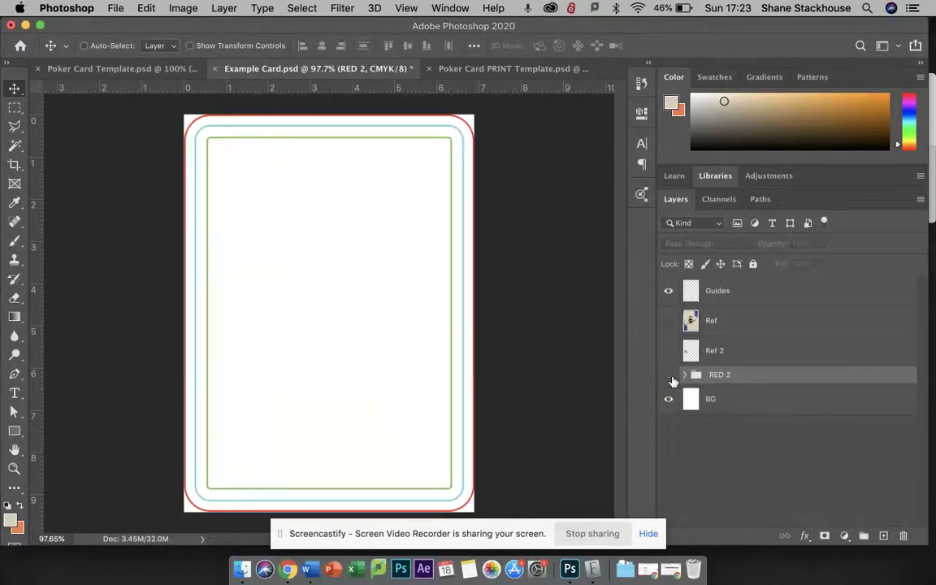
pyautogui.click(862, 536)
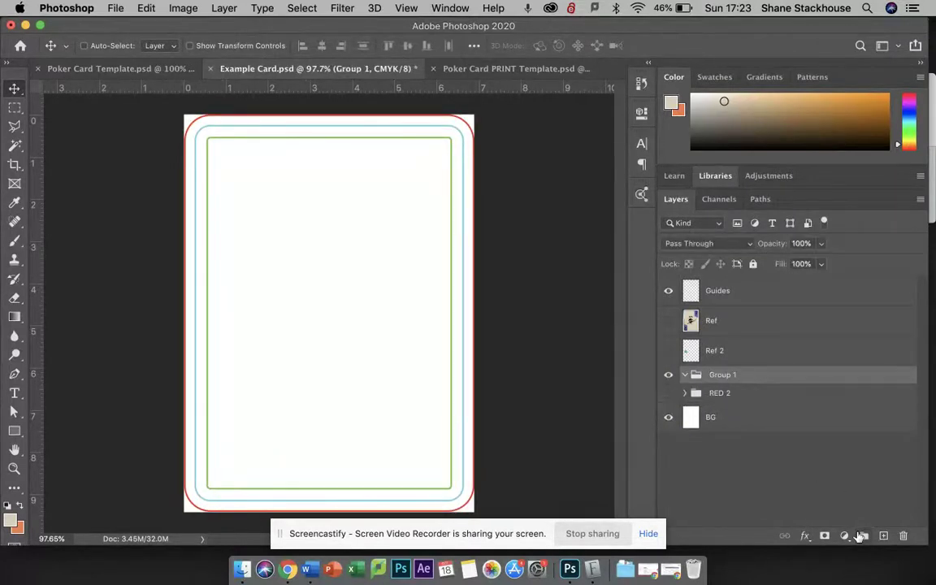
pyautogui.doubleClick(727, 374)
pyautogui.write('BLue 3')
pyautogui.press('Return')
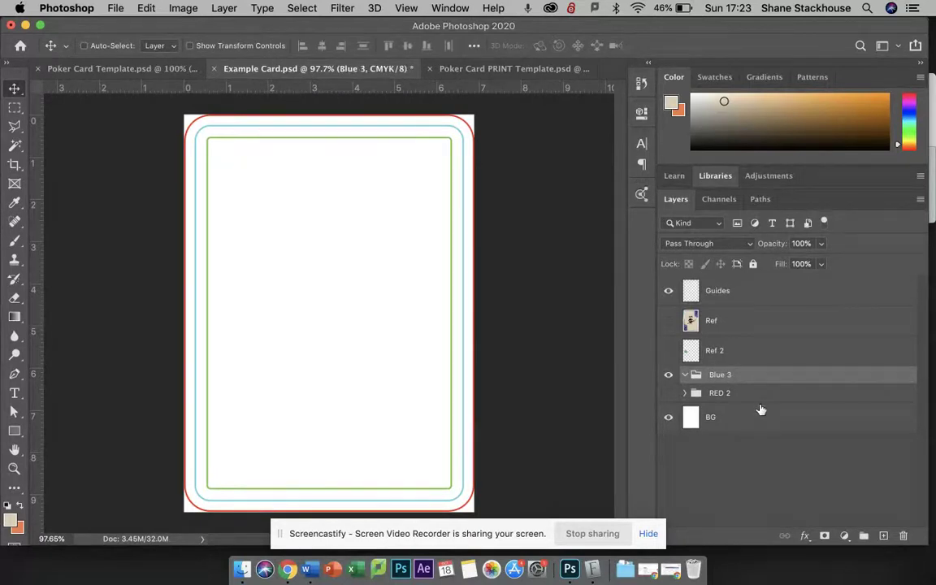
pyautogui.click(884, 535)
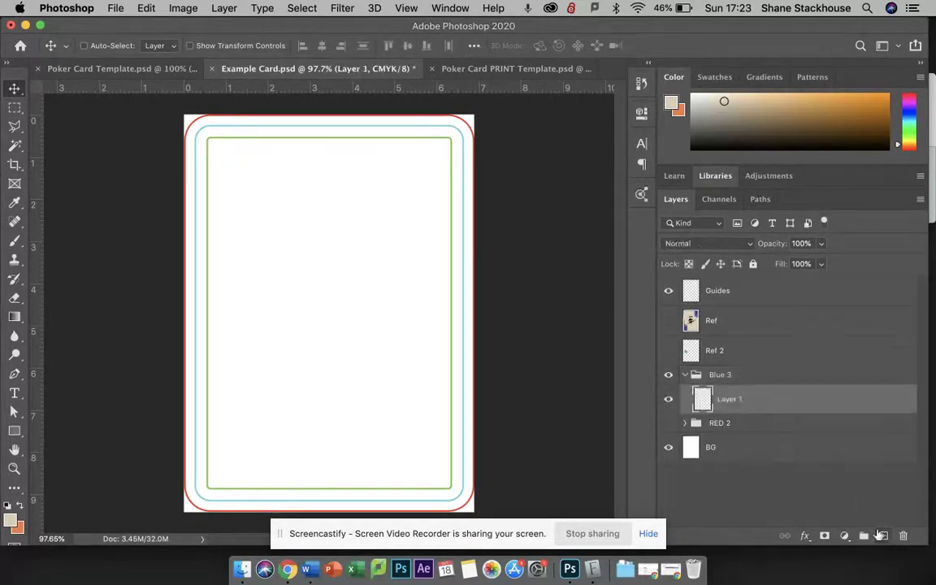
# Hide the Guides layer and set the foreground colour to blue 2b3ce1.
pyautogui.click(668, 291)
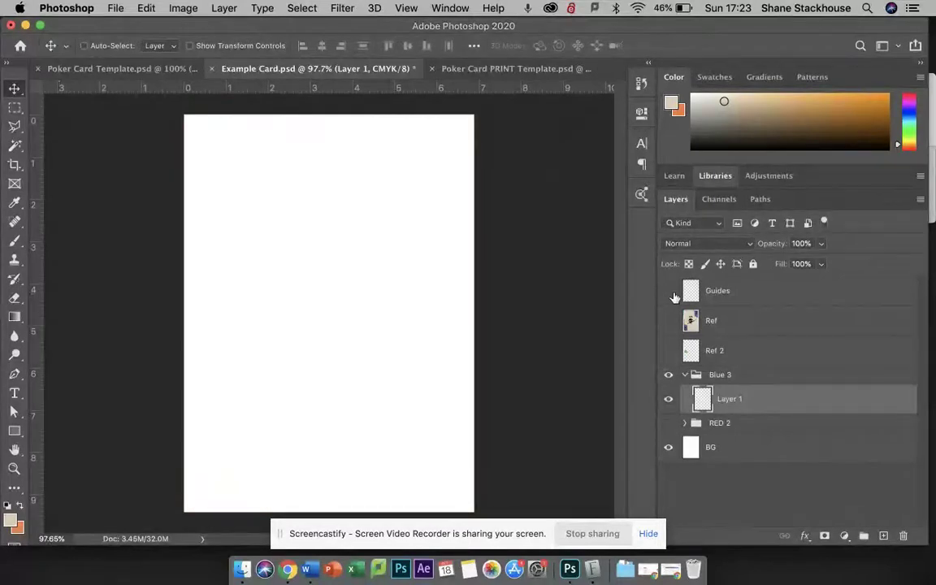
pyautogui.click(11, 522)
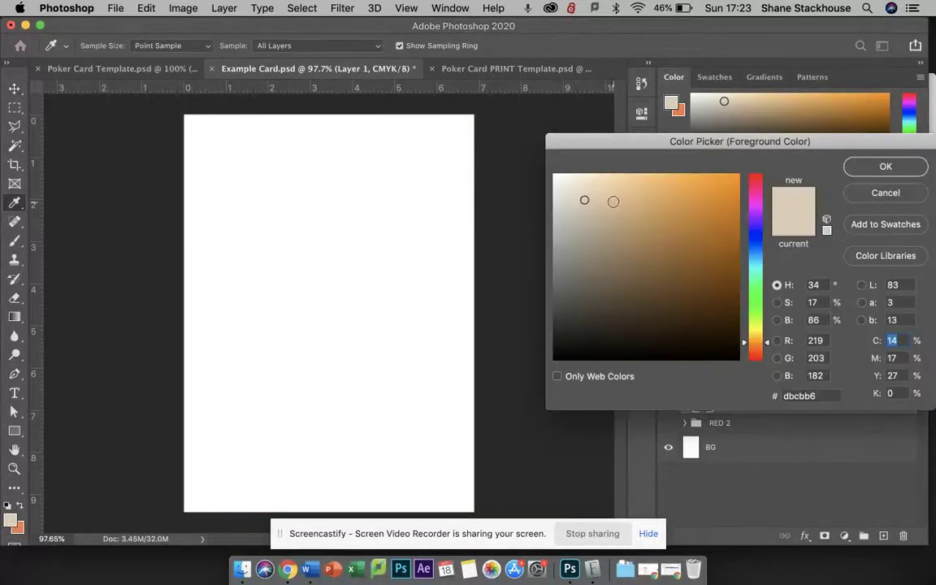
pyautogui.click(761, 242)
pyautogui.moveTo(716, 203)
pyautogui.mouseDown()
pyautogui.moveTo(725, 178)
pyautogui.moveTo(703, 173)
pyautogui.moveTo(702, 196)
pyautogui.mouseUp()
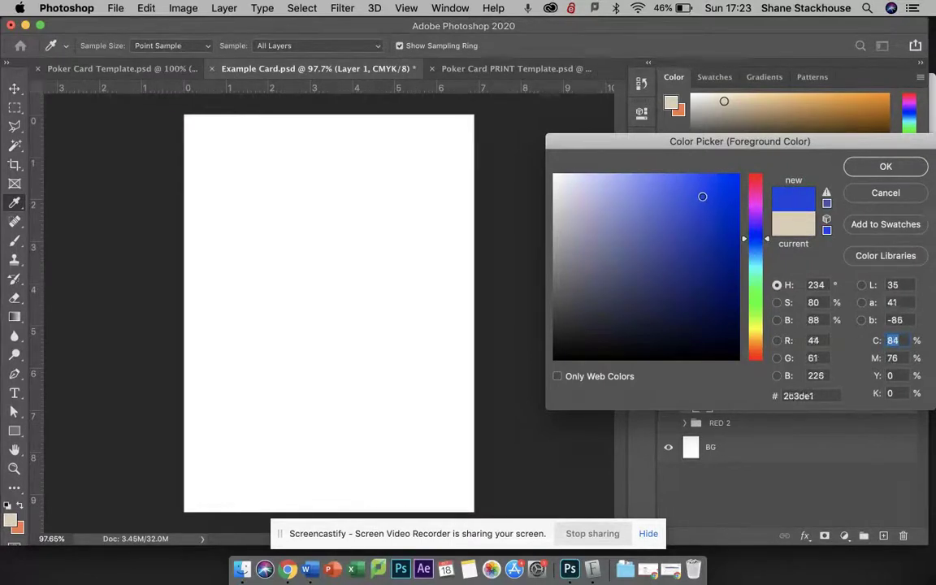
pyautogui.click(898, 171)
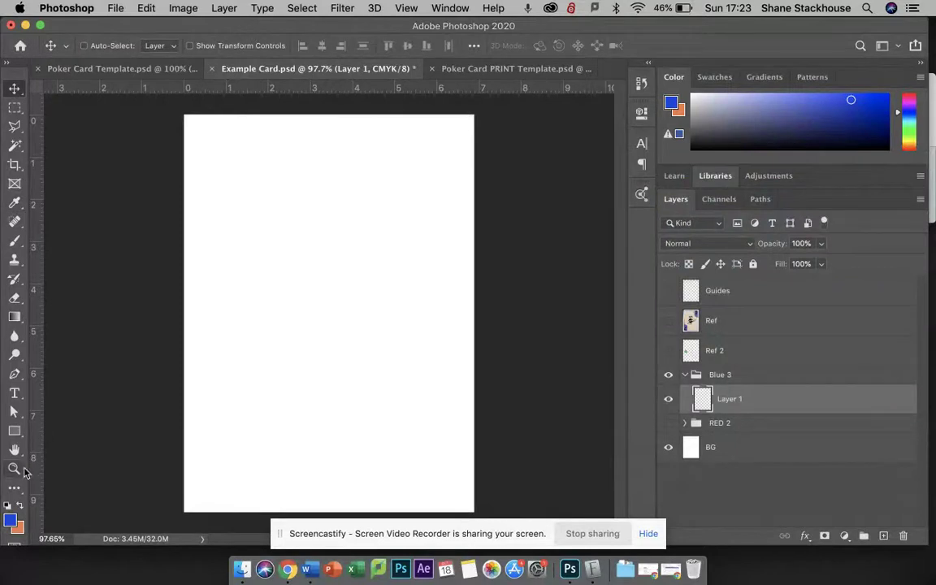
pyautogui.click(15, 431)
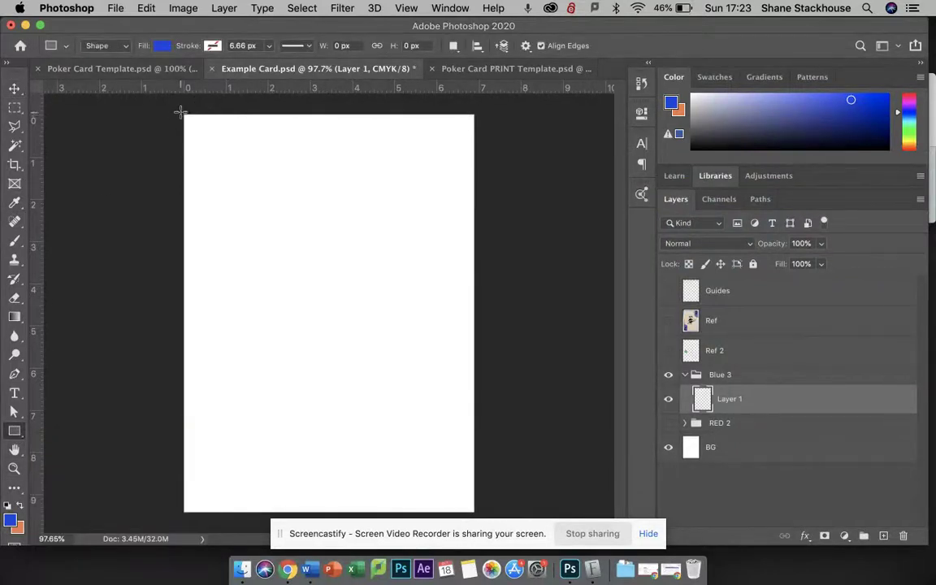
# Draw a full-card blue Rectangle 1 in Blue 3, then hide Blue 3 and show RED 2.
pyautogui.moveTo(180, 110); pyautogui.dragTo(478, 517)
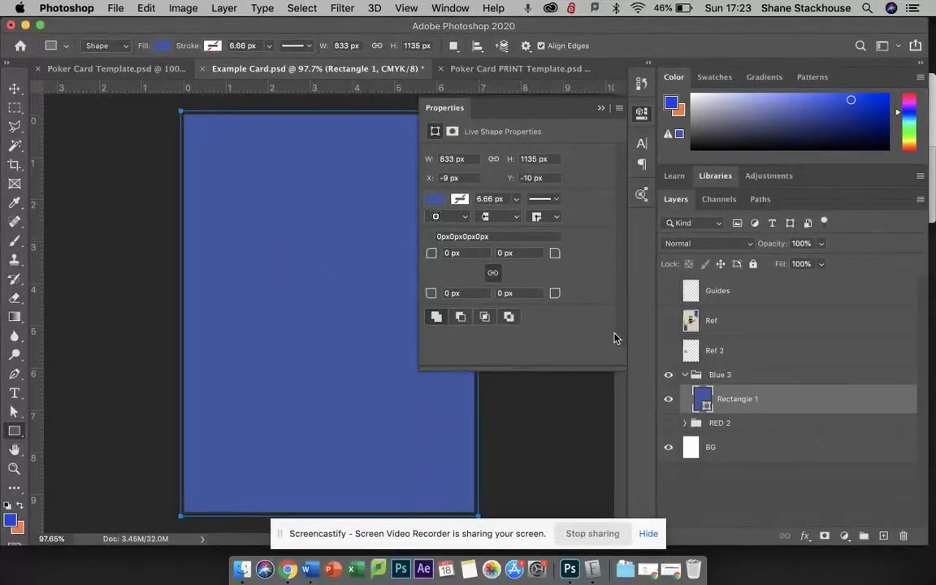
pyautogui.click(684, 377)
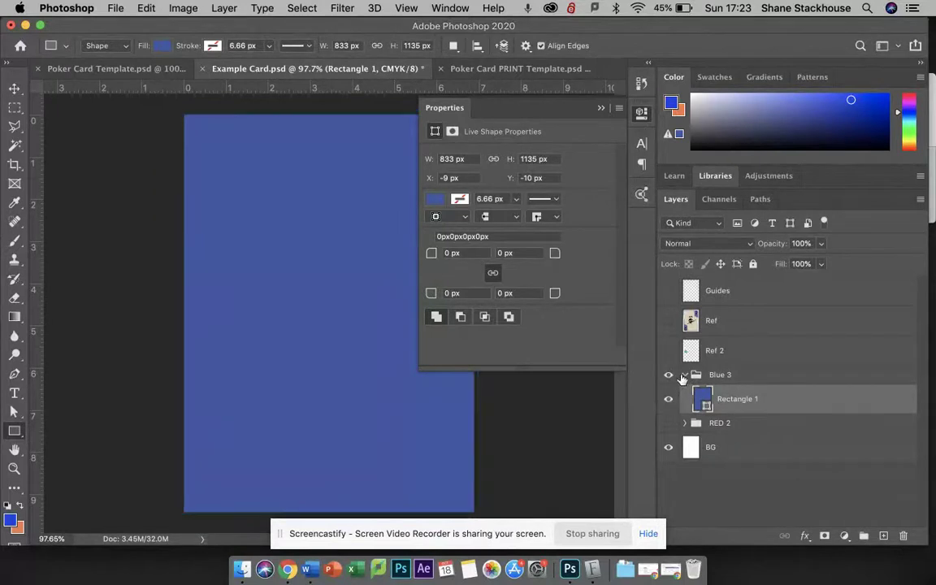
pyautogui.click(778, 396)
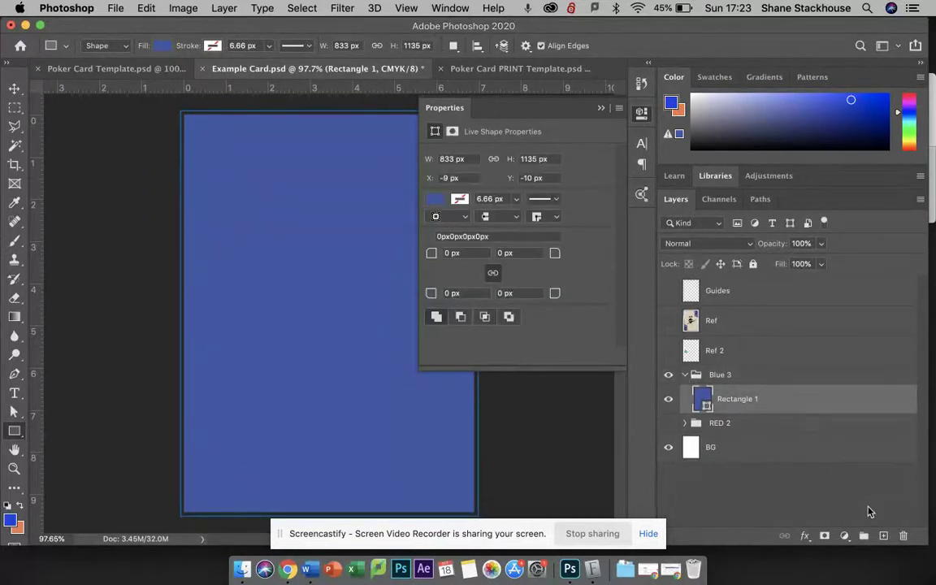
pyautogui.click(668, 422)
pyautogui.click(668, 375)
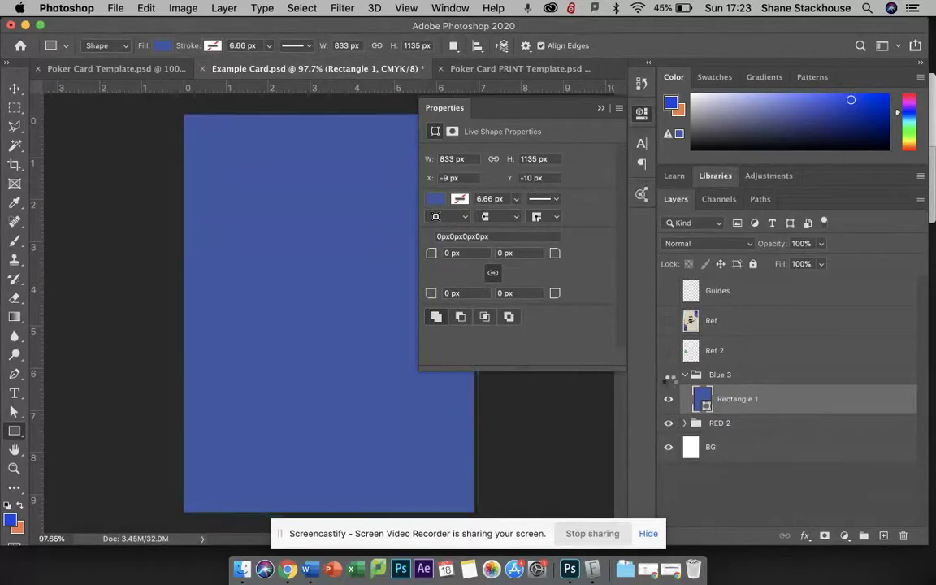
pyautogui.click(668, 399)
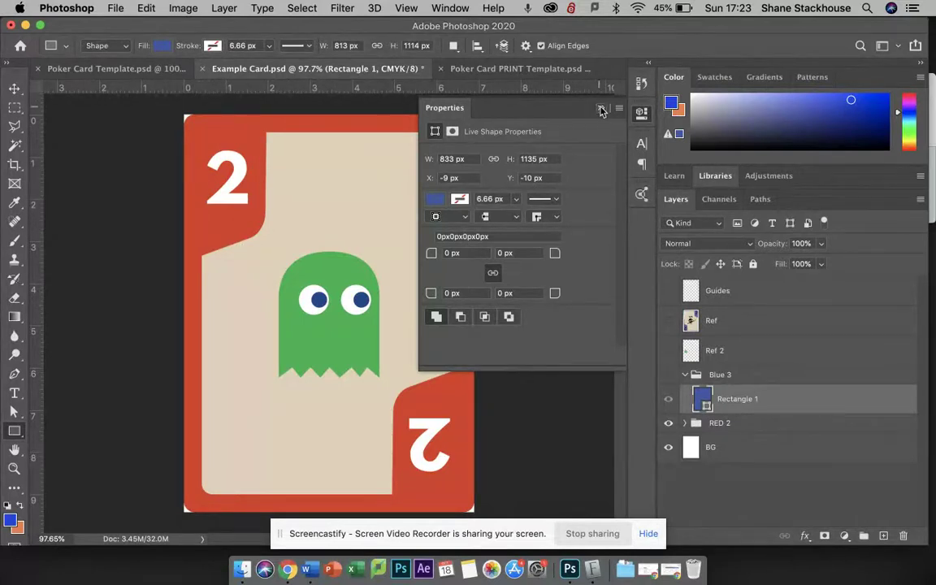
pyautogui.click(543, 98)
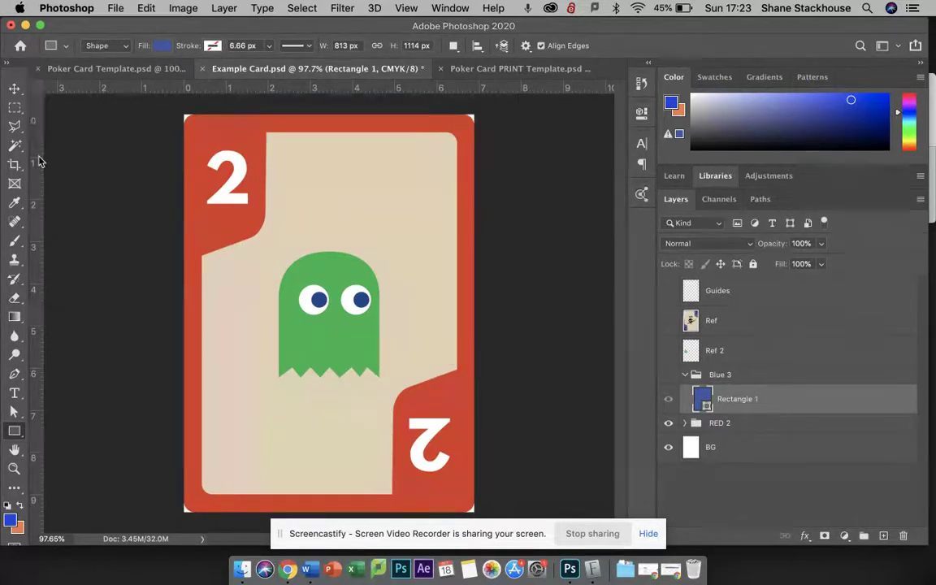
# Add vertical guides at 1.94 and 2.02 cm and horizontal guides at 3.39 cm and the ghost's bottom.
pyautogui.moveTo(37, 157); pyautogui.dragTo(265, 201)
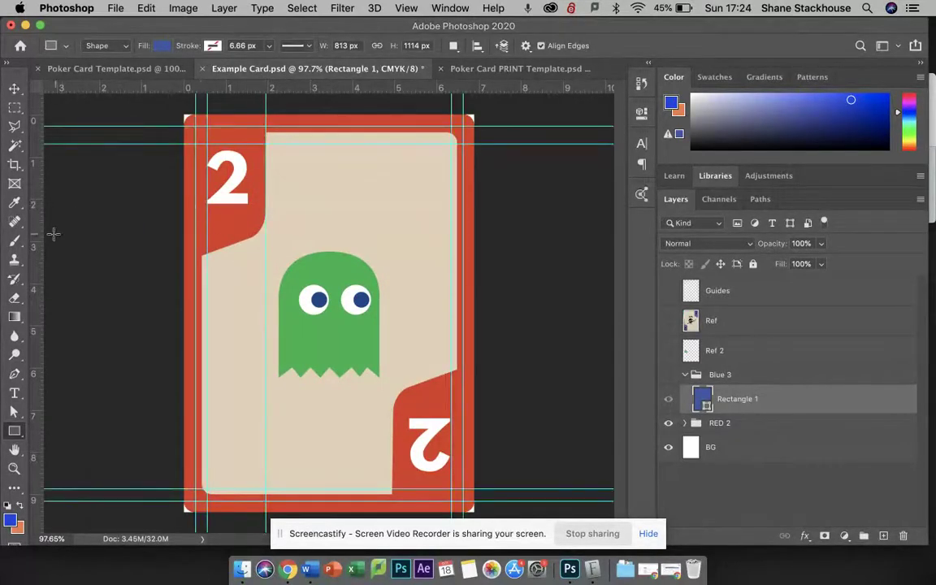
pyautogui.moveTo(37, 213); pyautogui.dragTo(391, 280)
pyautogui.moveTo(407, 88); pyautogui.dragTo(390, 255)
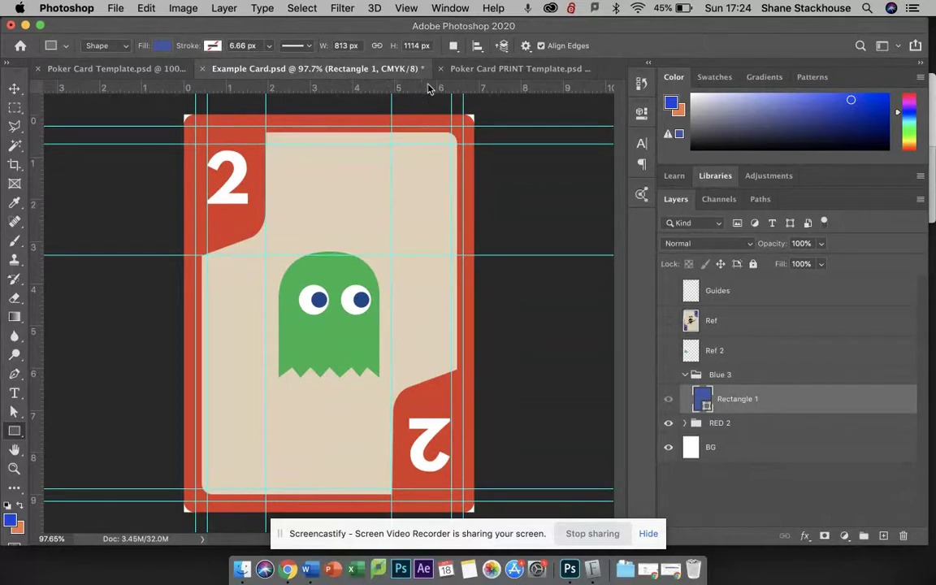
pyautogui.moveTo(429, 88); pyautogui.dragTo(422, 371)
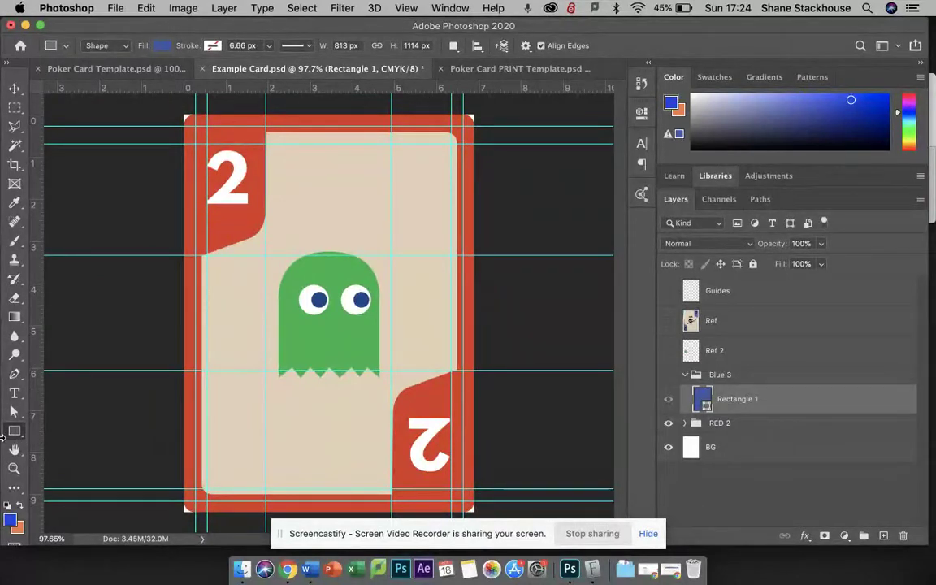
pyautogui.press('p')
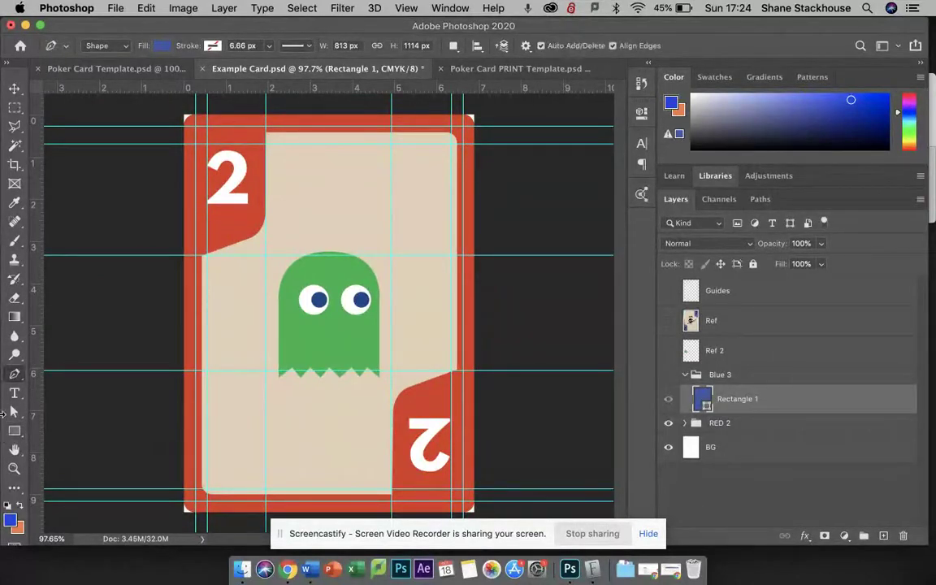
# Set the Pen tool to Shape mode, add a new layer in Blue 3, and hide Rectangle 1.
pyautogui.click(126, 51)
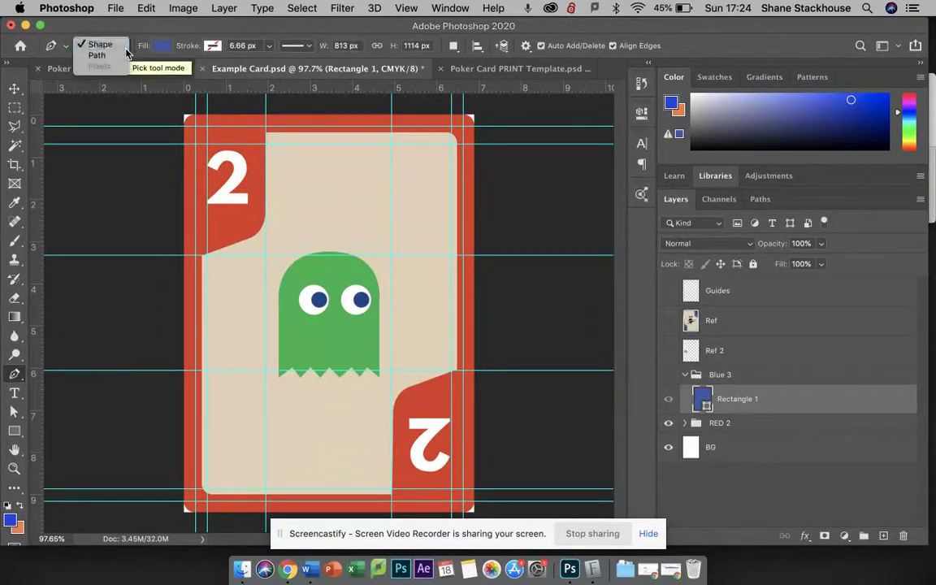
pyautogui.click(122, 45)
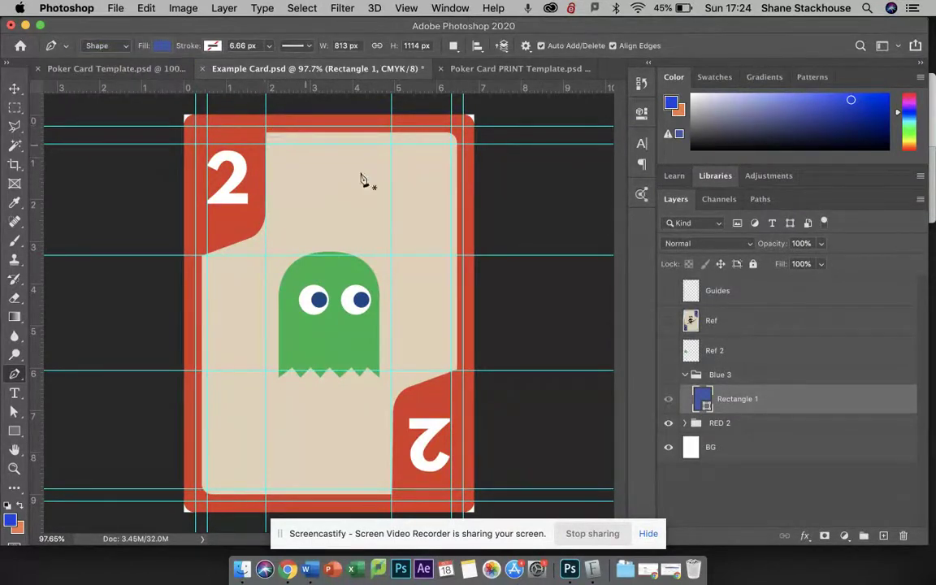
pyautogui.click(884, 538)
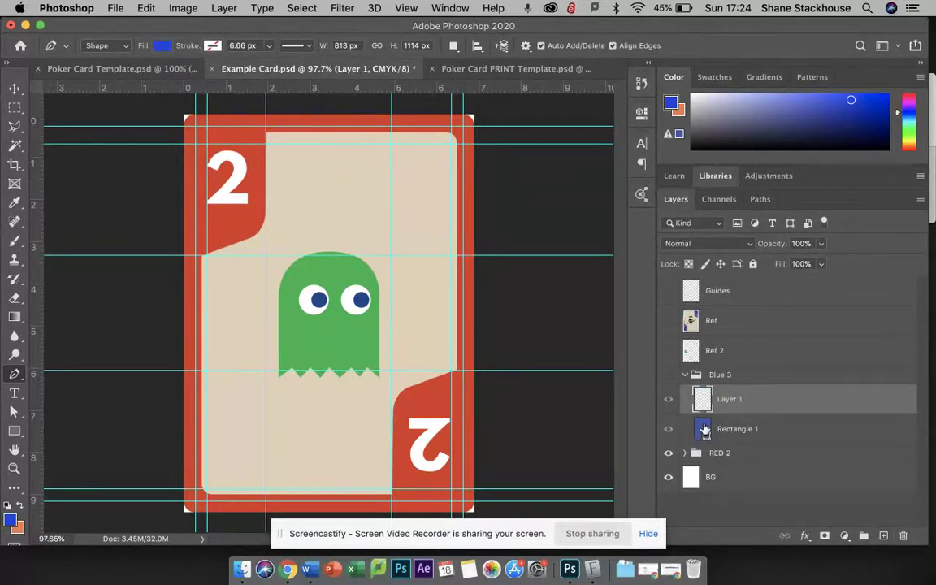
pyautogui.click(669, 376)
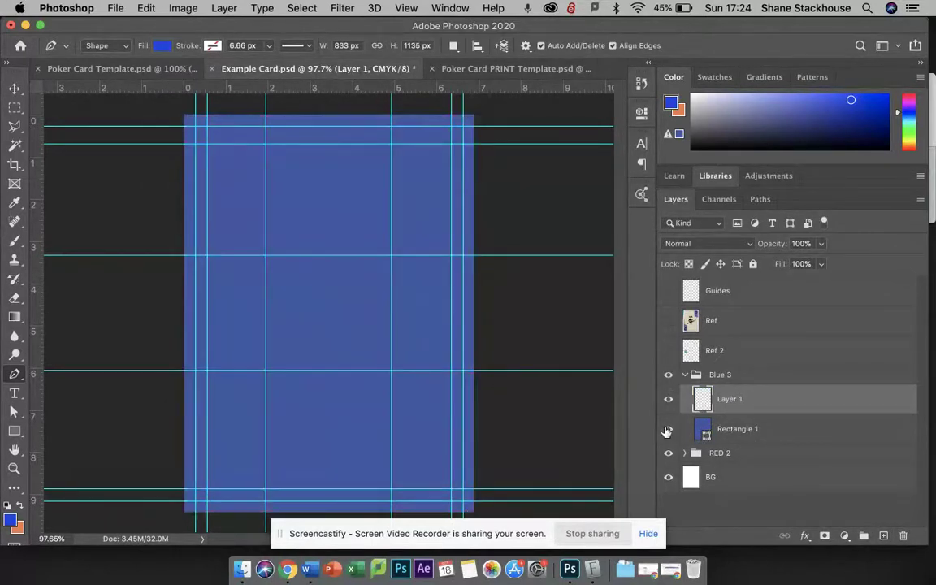
pyautogui.click(669, 430)
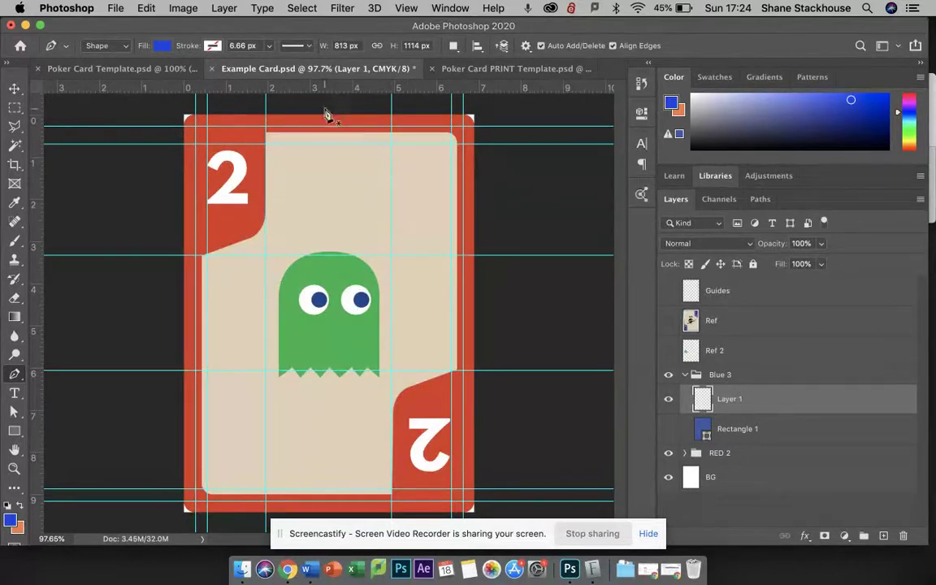
# Trace the top-left number tab as a closed blue Shape 2 with a curved lower edge.
pyautogui.click(267, 127)
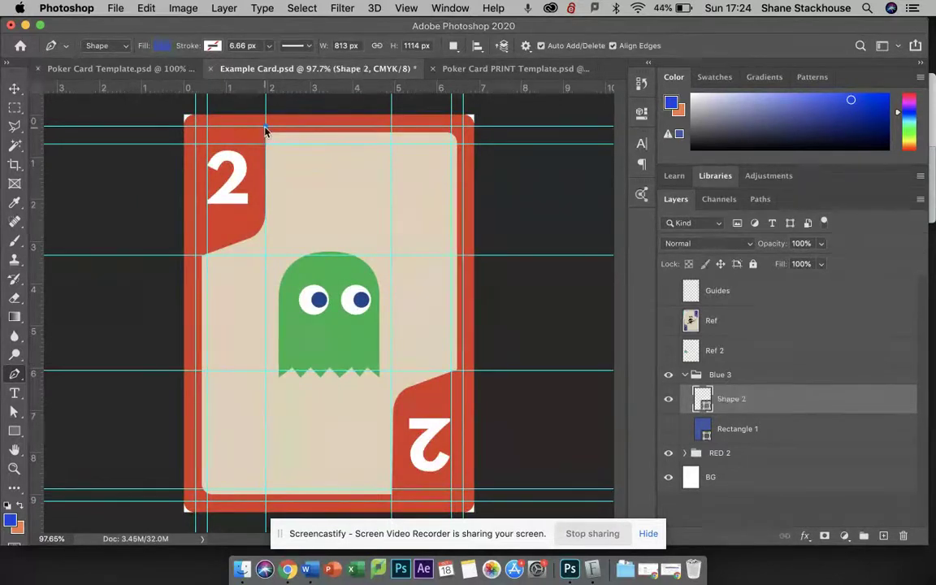
pyautogui.click(265, 215)
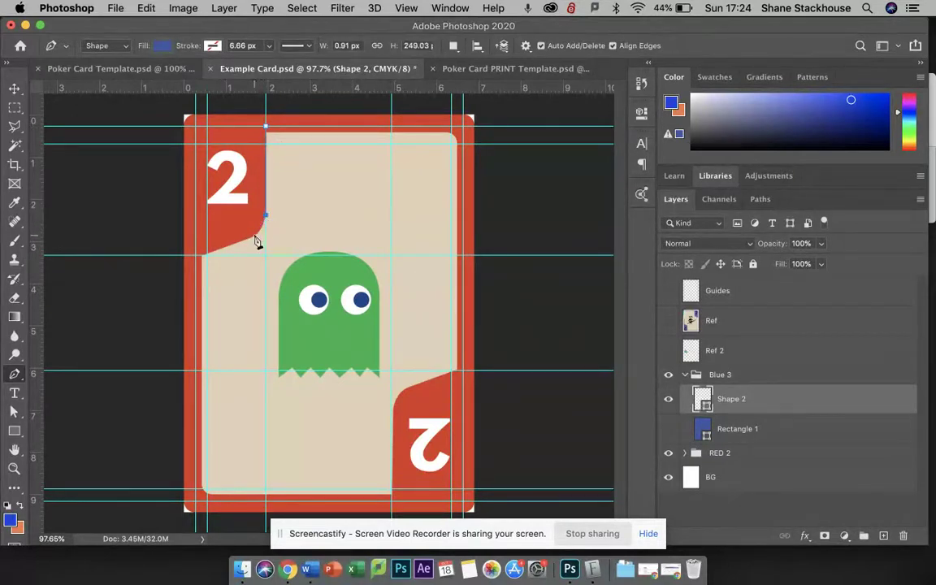
pyautogui.click(248, 239)
pyautogui.moveTo(238, 247); pyautogui.dragTo(234, 251)
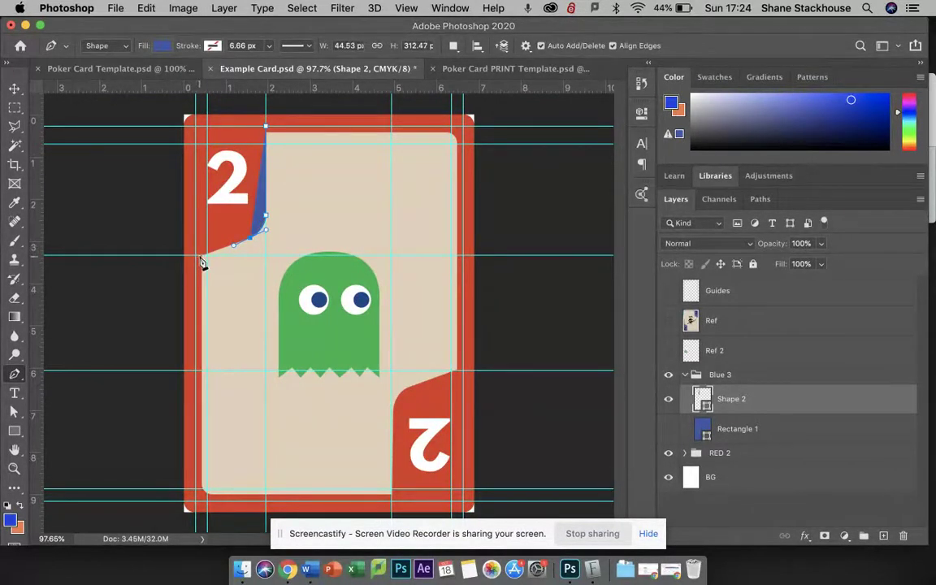
pyautogui.click(195, 256)
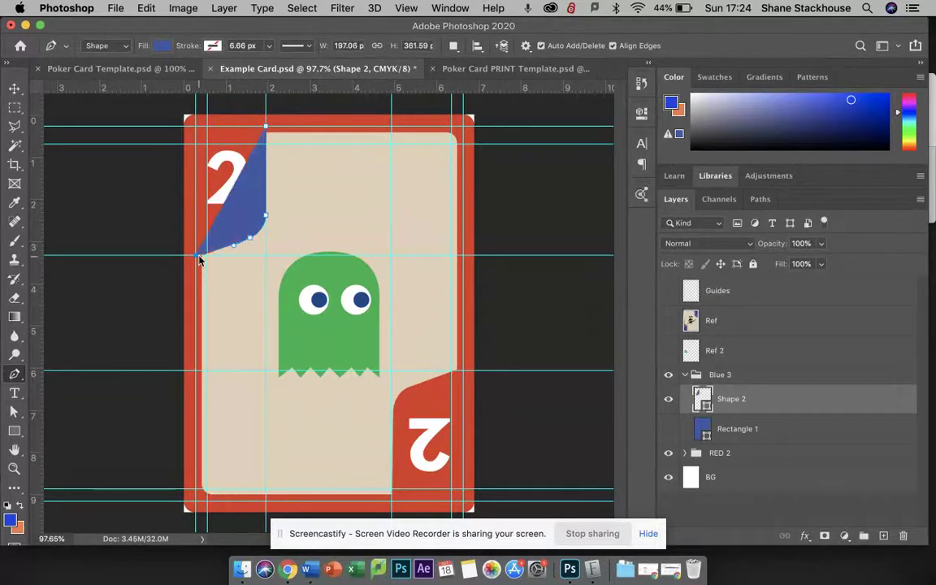
pyautogui.click(196, 127)
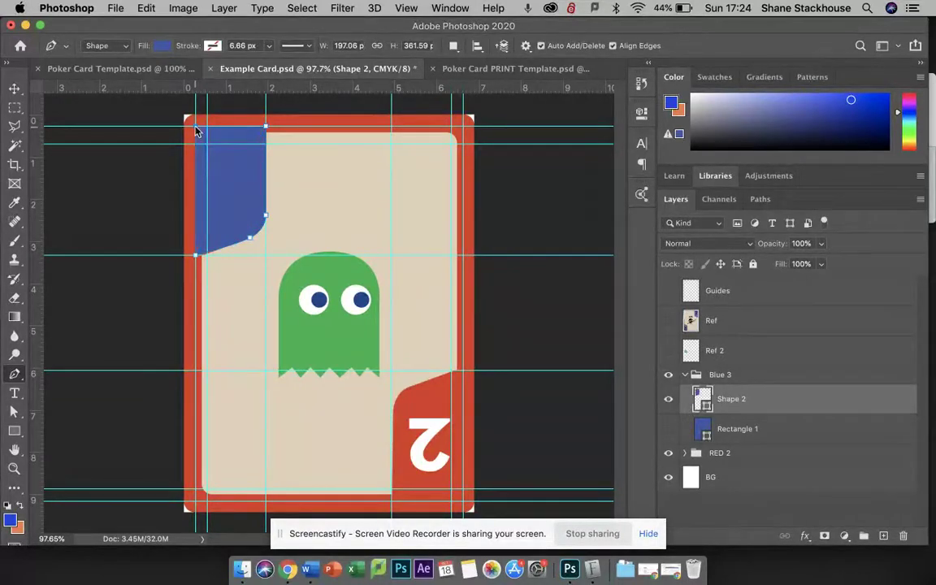
pyautogui.click(266, 127)
pyautogui.click(668, 431)
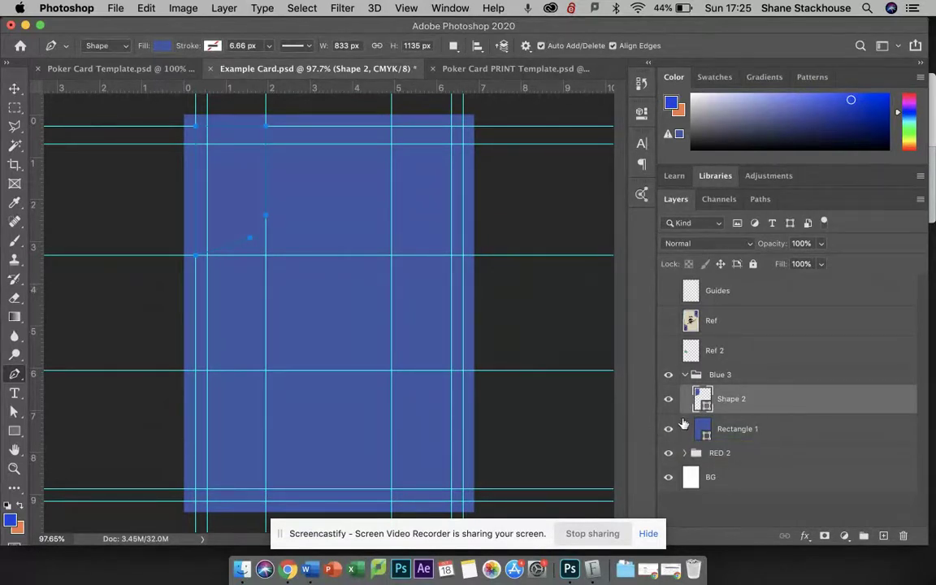
pyautogui.click(668, 429)
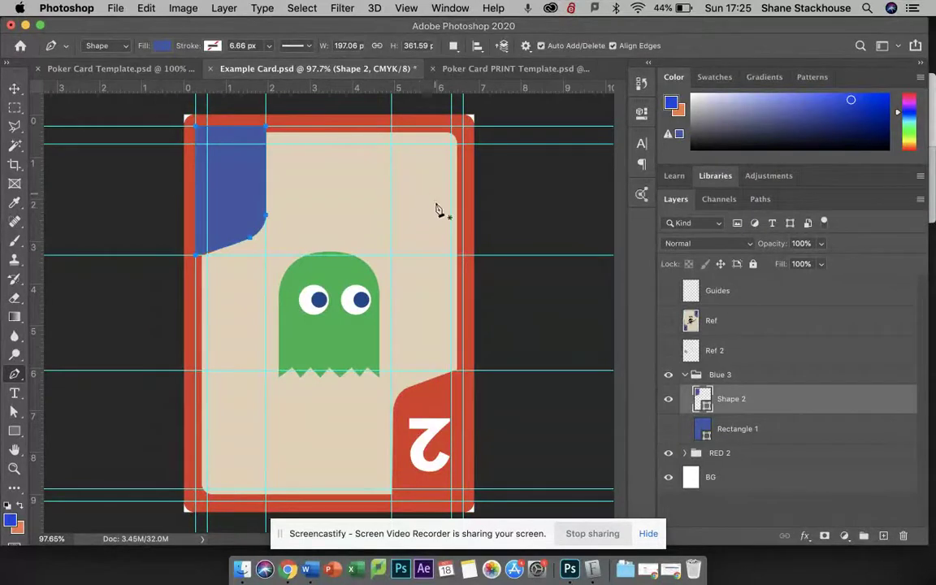
# Show the Ref card and sample its cream beige as the foreground colour.
pyautogui.click(669, 322)
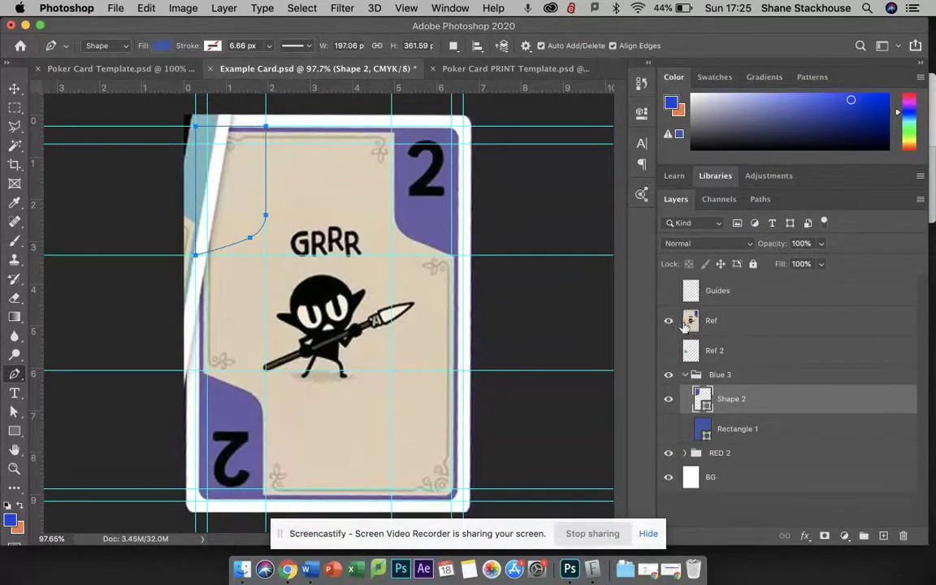
pyautogui.click(11, 521)
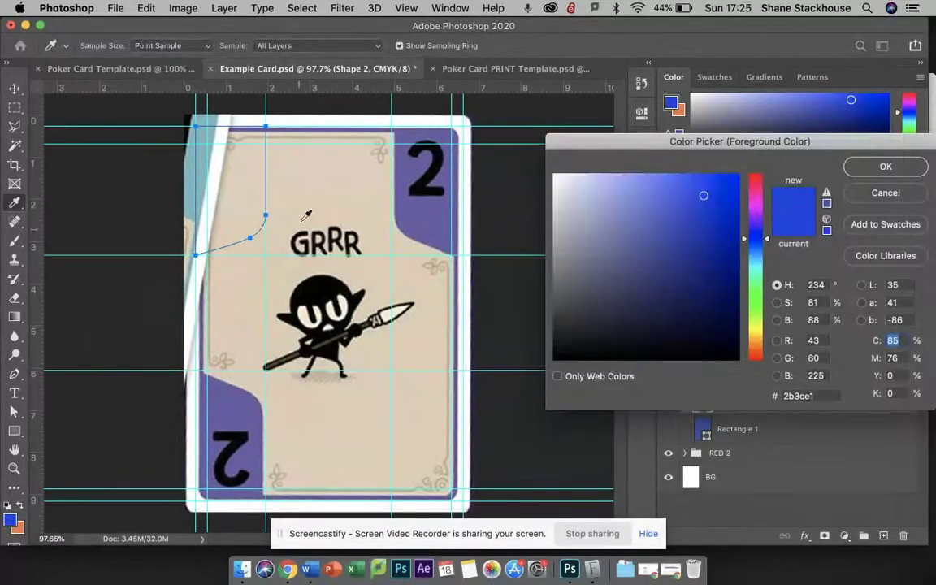
pyautogui.click(327, 180)
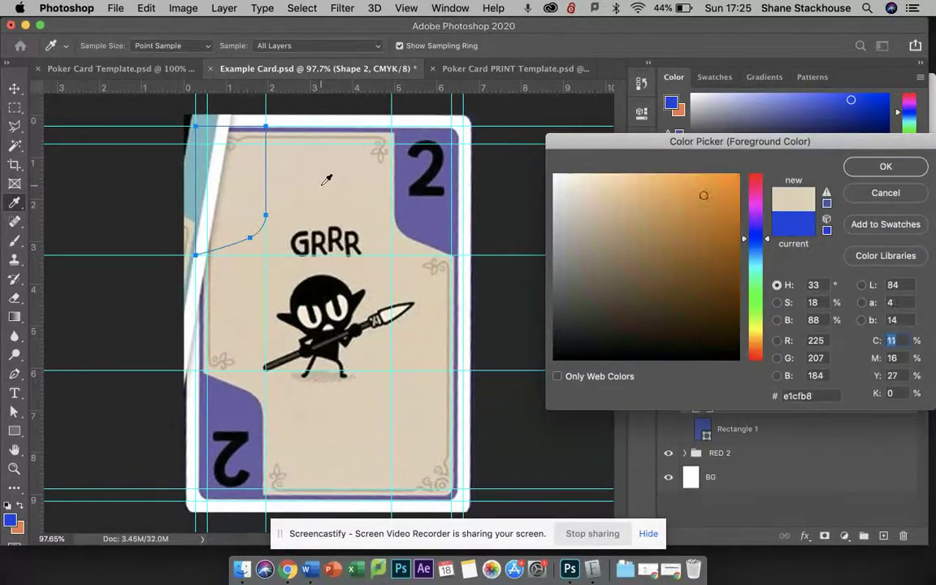
pyautogui.click(872, 166)
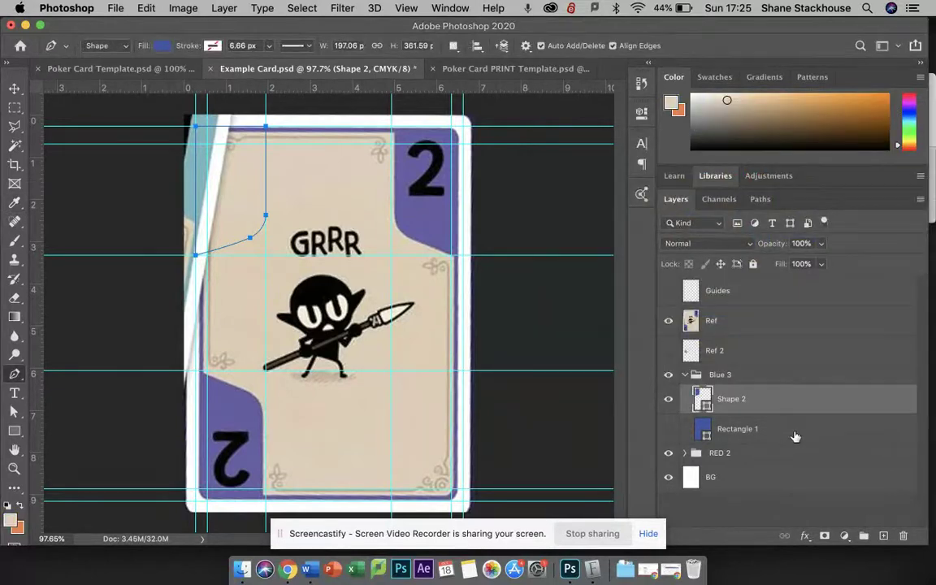
# Draw a beige 685 × 967 px Rectangle 2 between the guides above Rectangle 1.
pyautogui.click(792, 429)
pyautogui.click(668, 429)
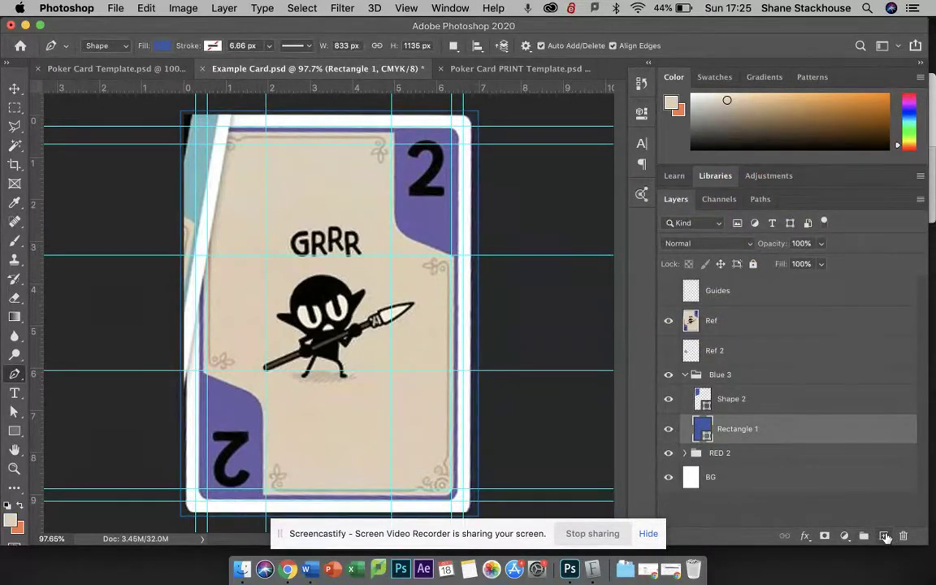
pyautogui.click(884, 536)
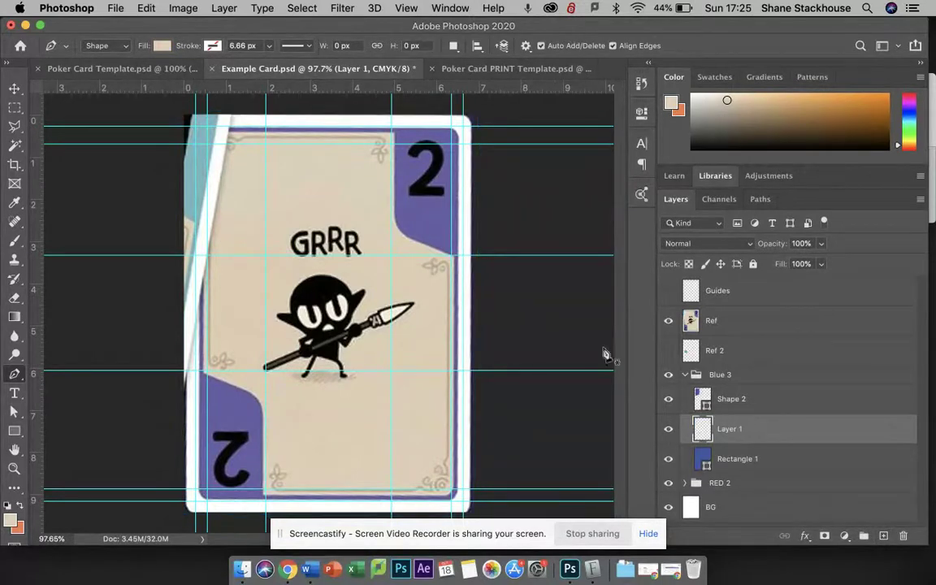
pyautogui.click(669, 322)
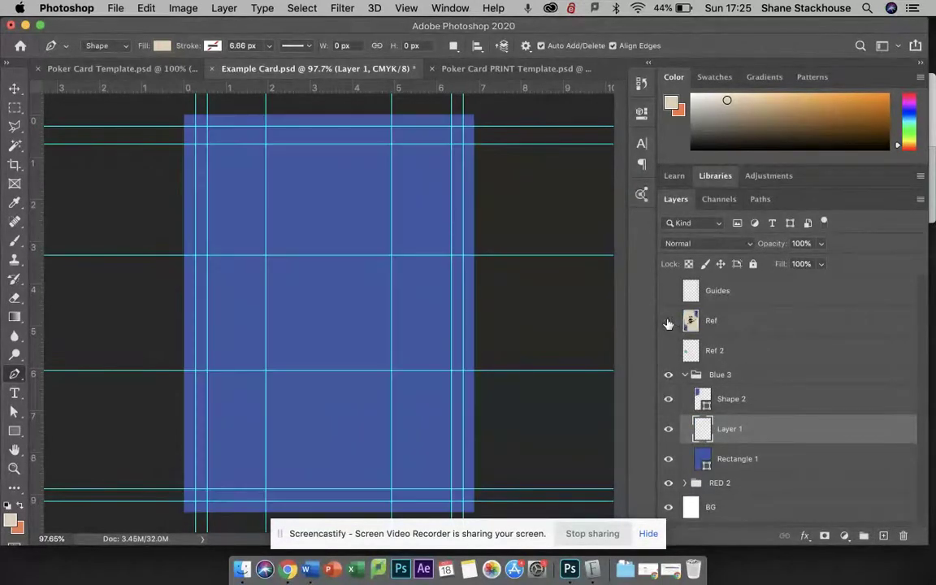
pyautogui.click(18, 432)
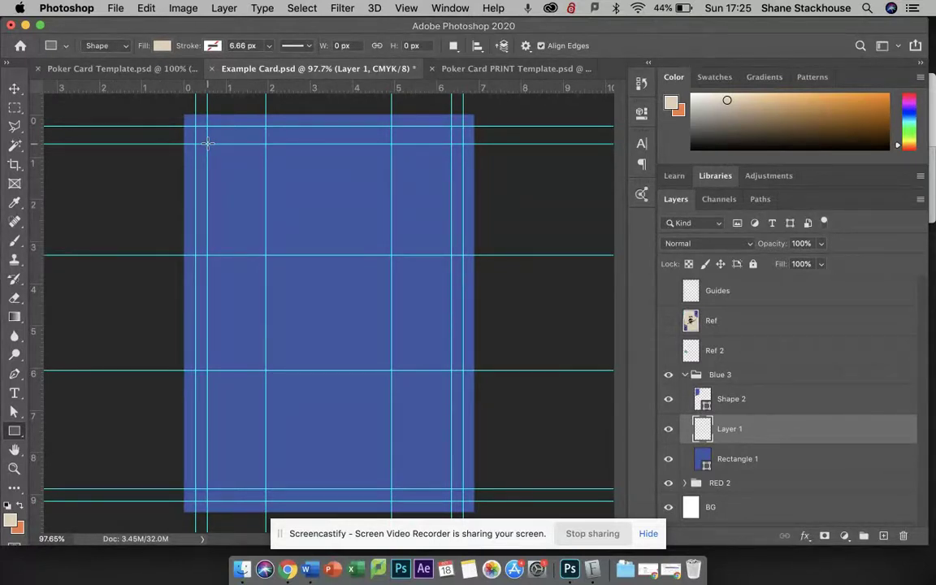
pyautogui.moveTo(208, 144); pyautogui.dragTo(449, 489)
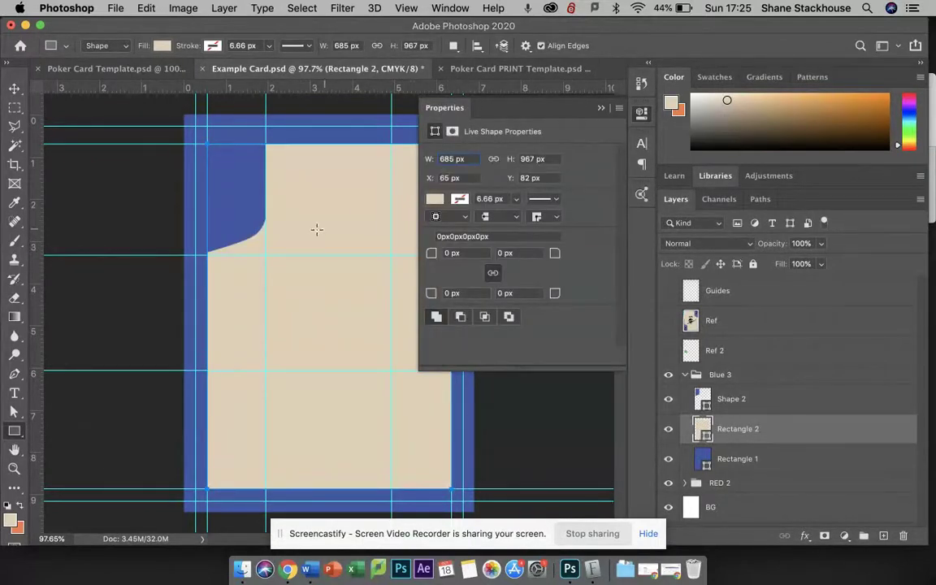
# Toggle Blue 3 repeatedly to compare with RED 2, leaving the blue version visible and expanded.
pyautogui.click(602, 108)
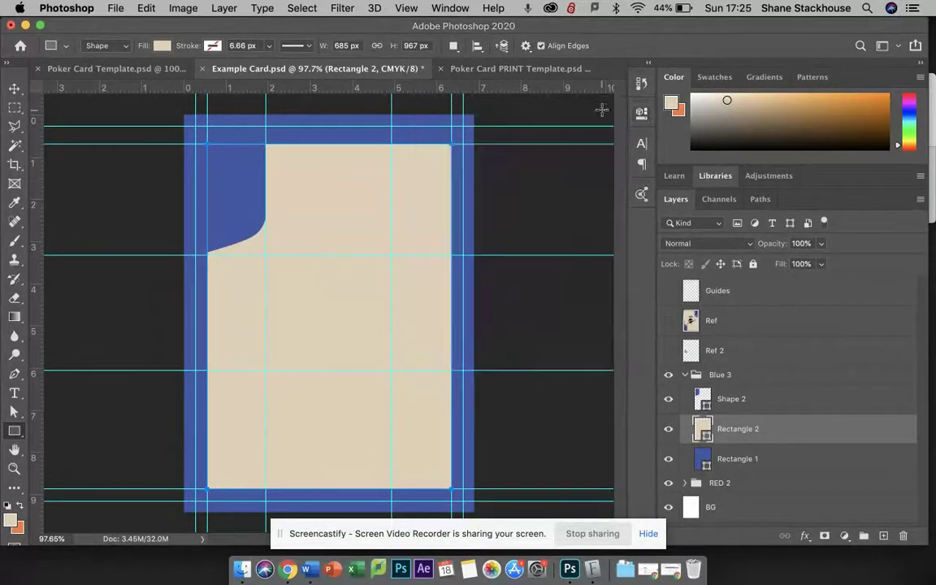
pyautogui.click(686, 375)
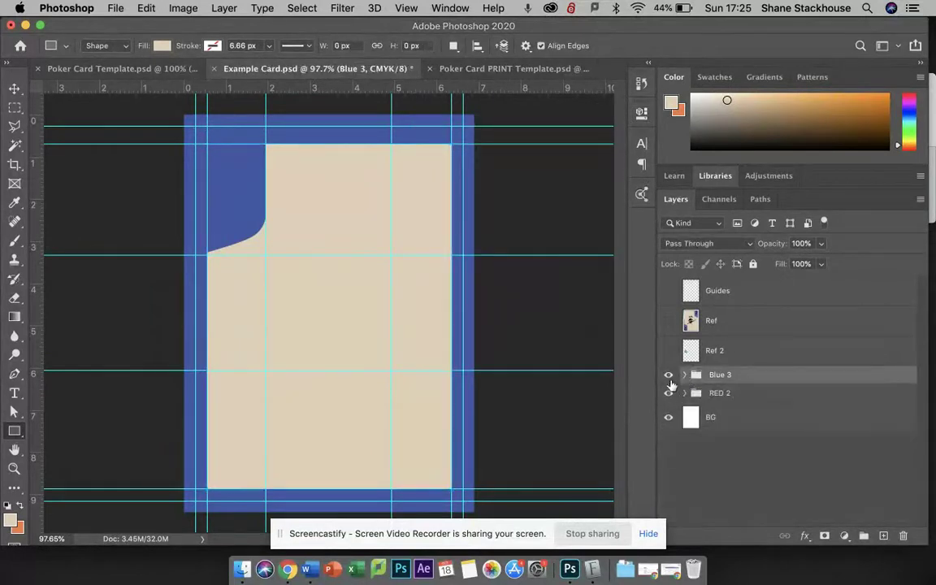
pyautogui.click(669, 376)
pyautogui.click(669, 375)
pyautogui.click(669, 376)
pyautogui.click(670, 378)
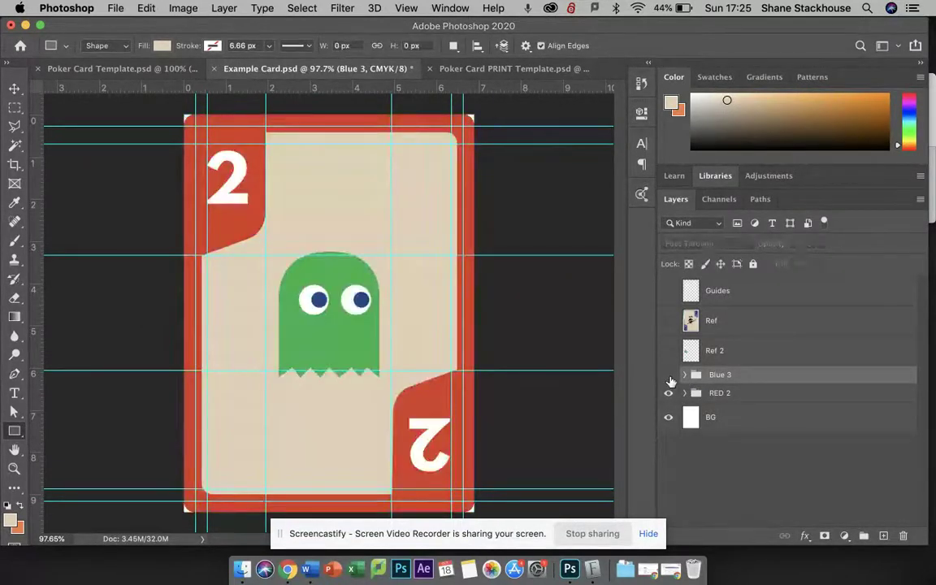
pyautogui.click(670, 378)
pyautogui.click(670, 378)
pyautogui.click(670, 378)
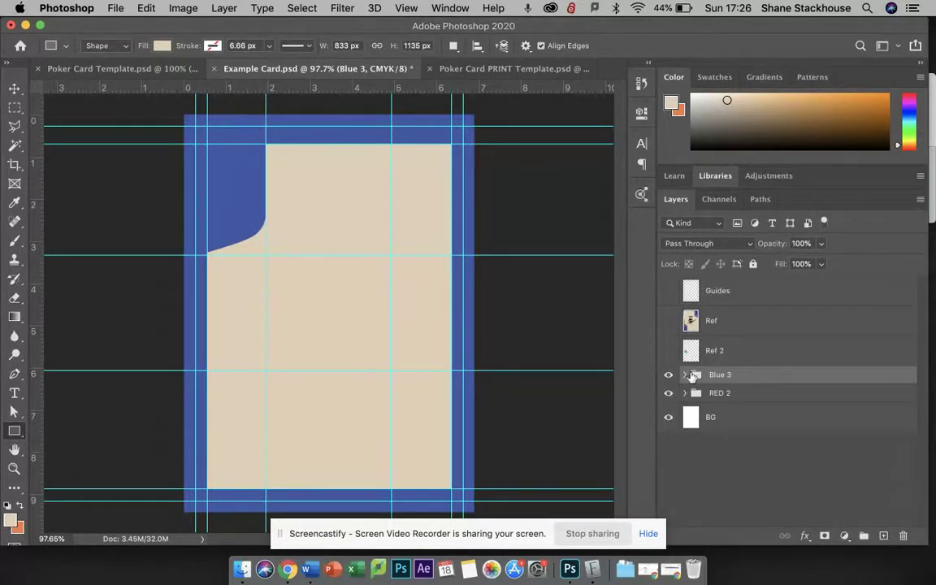
pyautogui.click(685, 375)
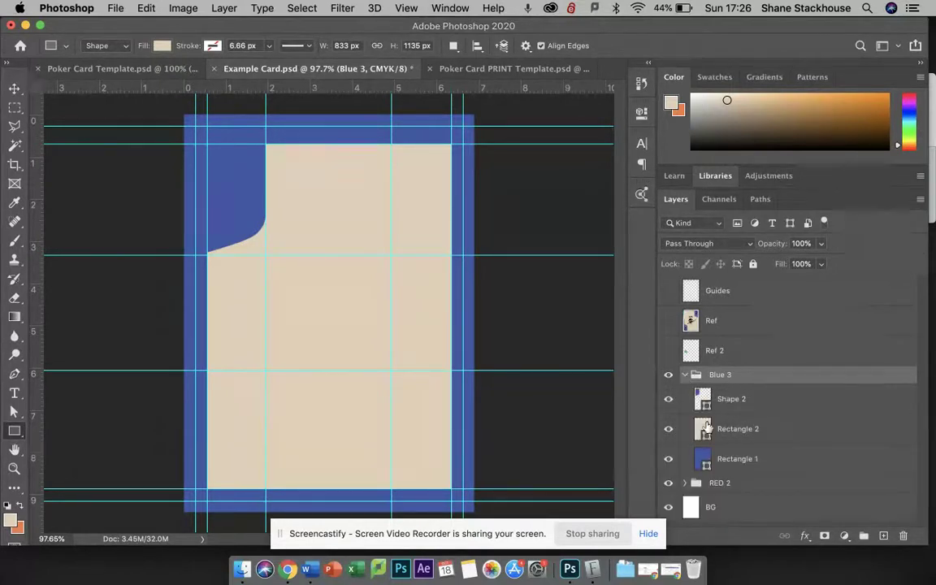
# Give the beige Rectangle 2 linked 30 px corner radii via Window > Properties.
pyautogui.click(704, 429)
pyautogui.doubleClick(704, 429)
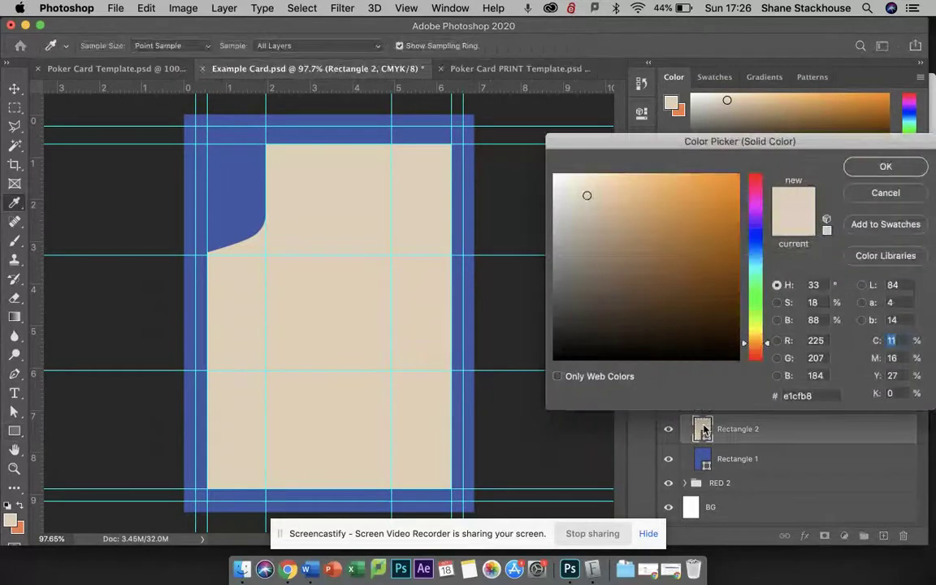
pyautogui.click(884, 194)
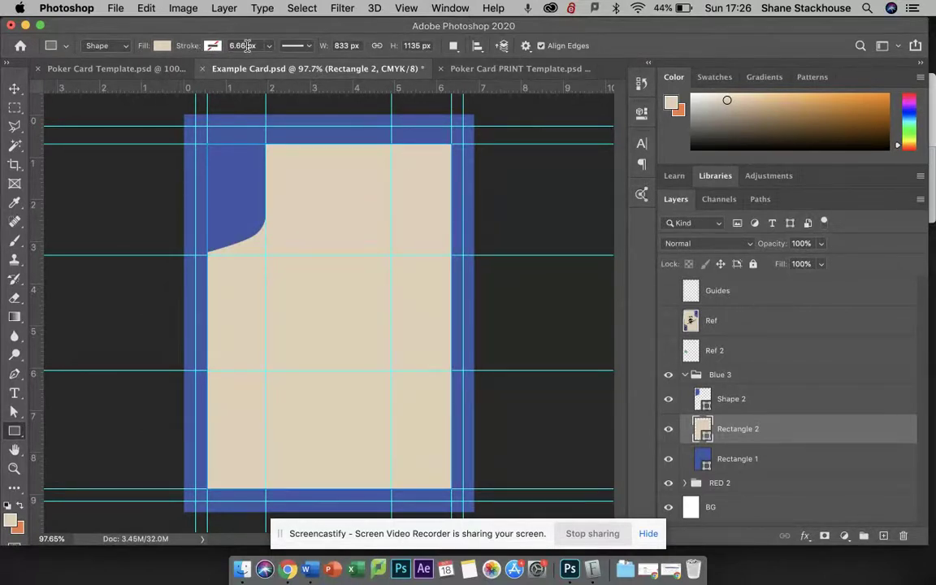
pyautogui.click(450, 7)
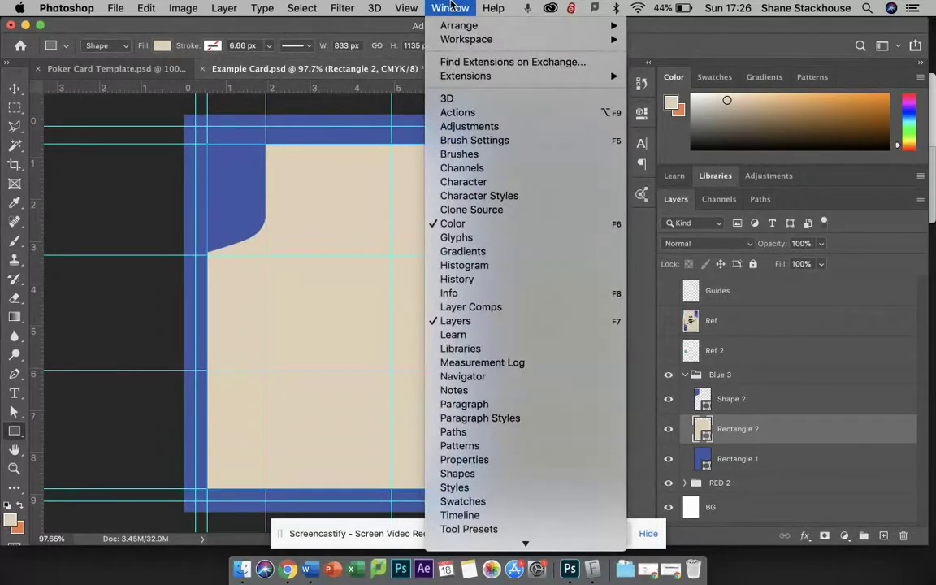
pyautogui.click(477, 459)
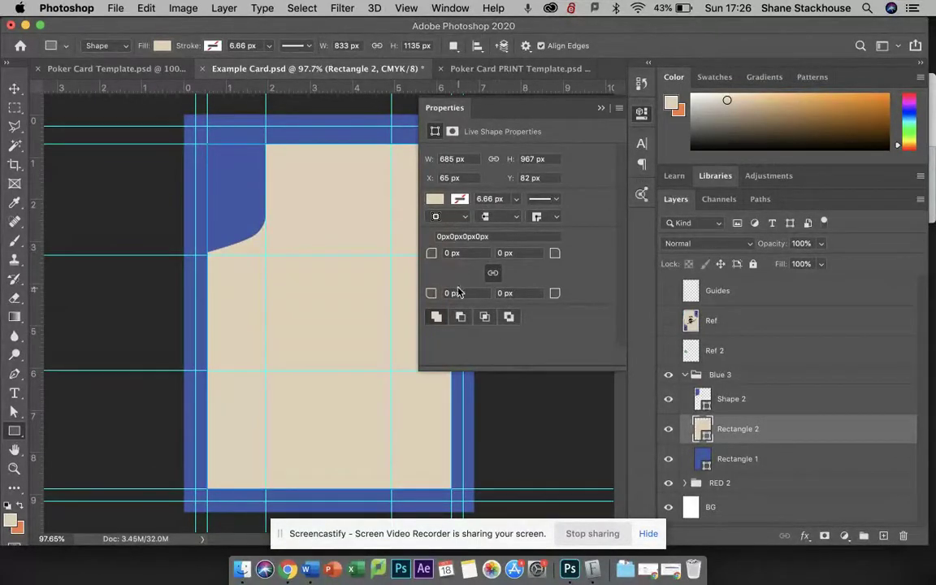
pyautogui.click(453, 253)
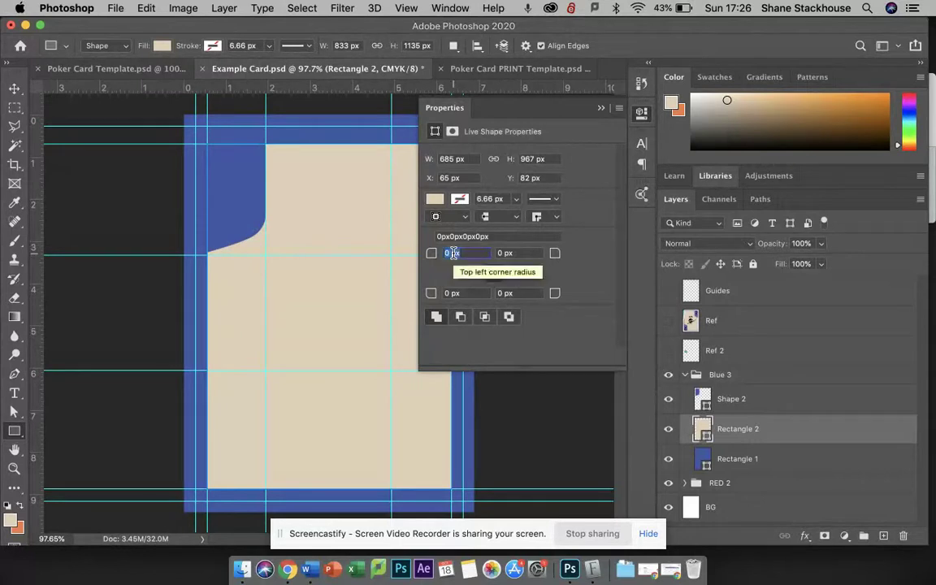
pyautogui.write('30')
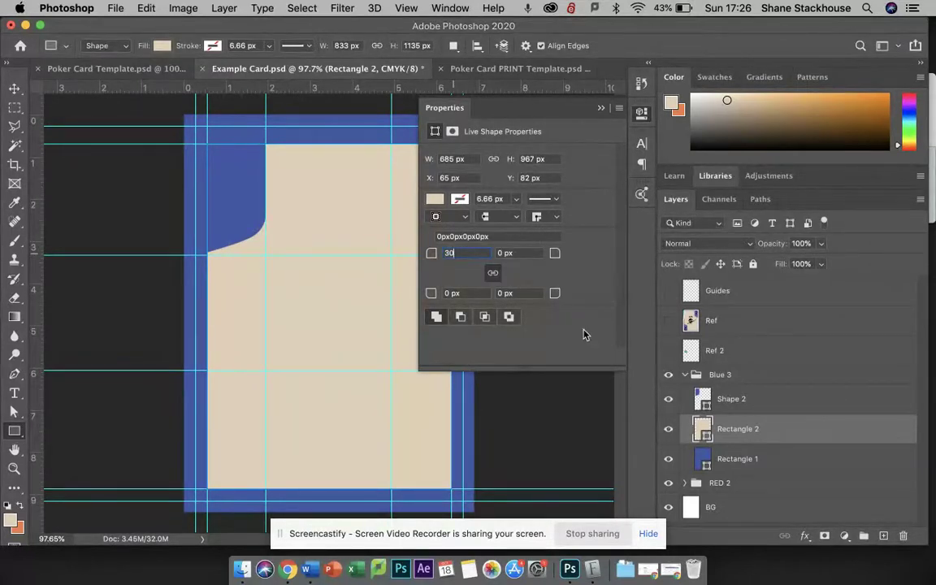
pyautogui.press('Return')
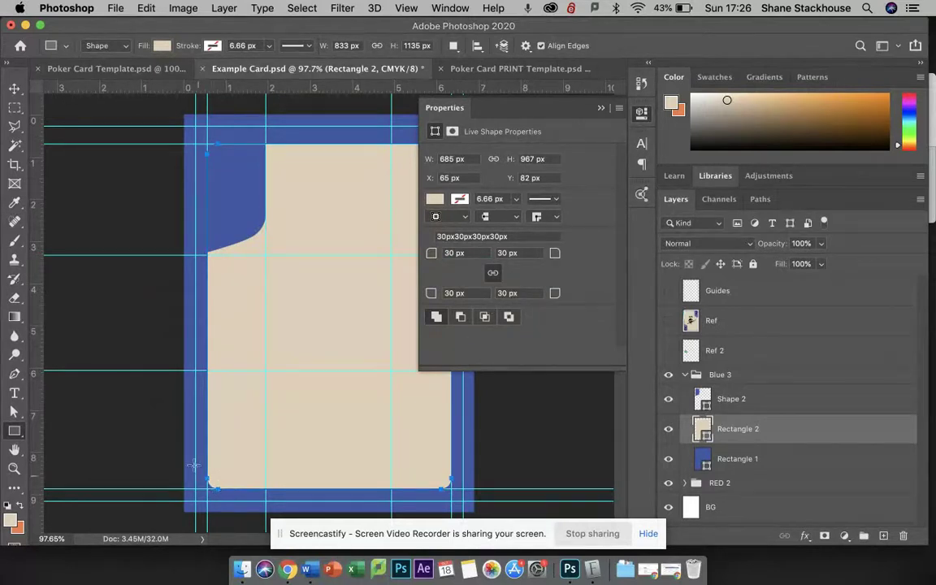
pyautogui.click(603, 109)
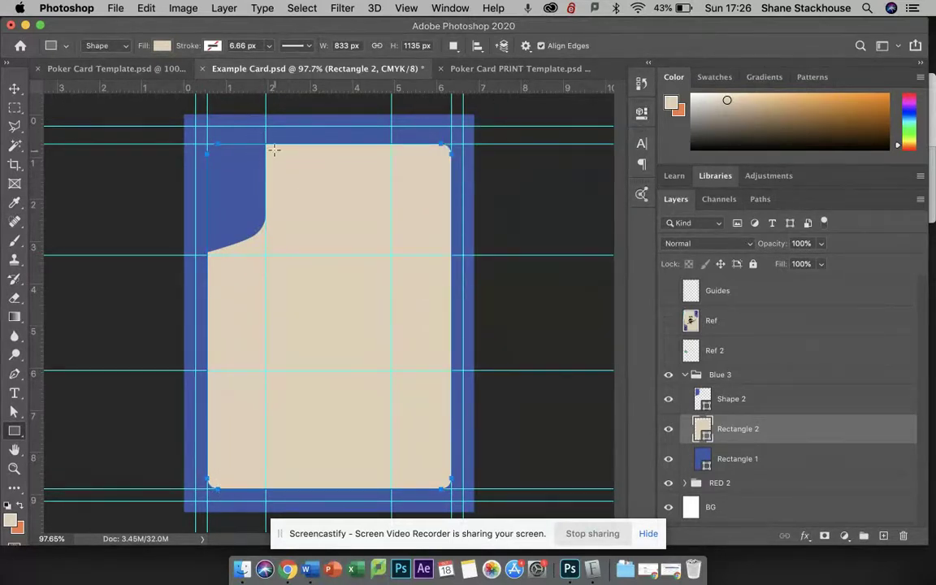
pyautogui.click(758, 401)
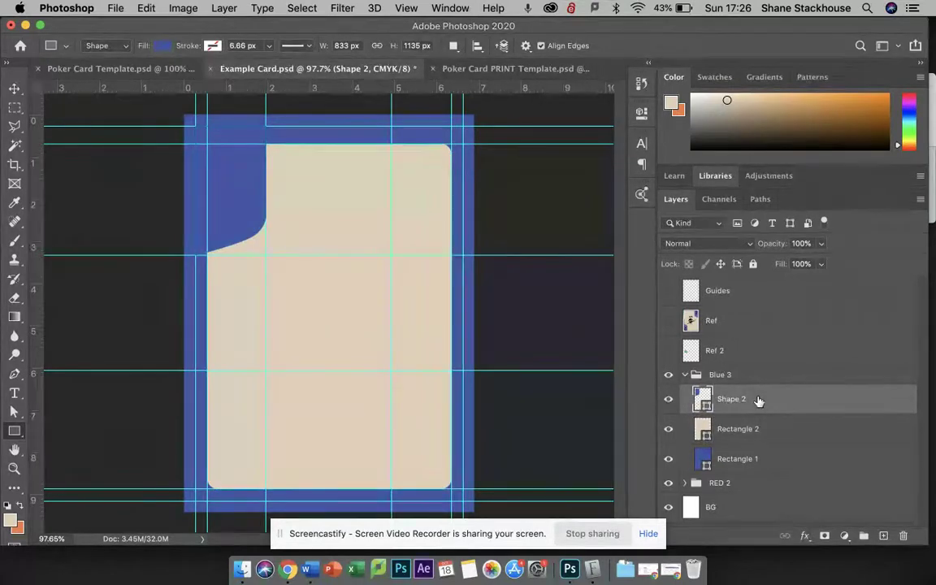
# Duplicate Shape 2, rotate the copy 180°, and snap it into the bottom-right corner against the guide.
pyautogui.moveTo(797, 402); pyautogui.dragTo(886, 538)
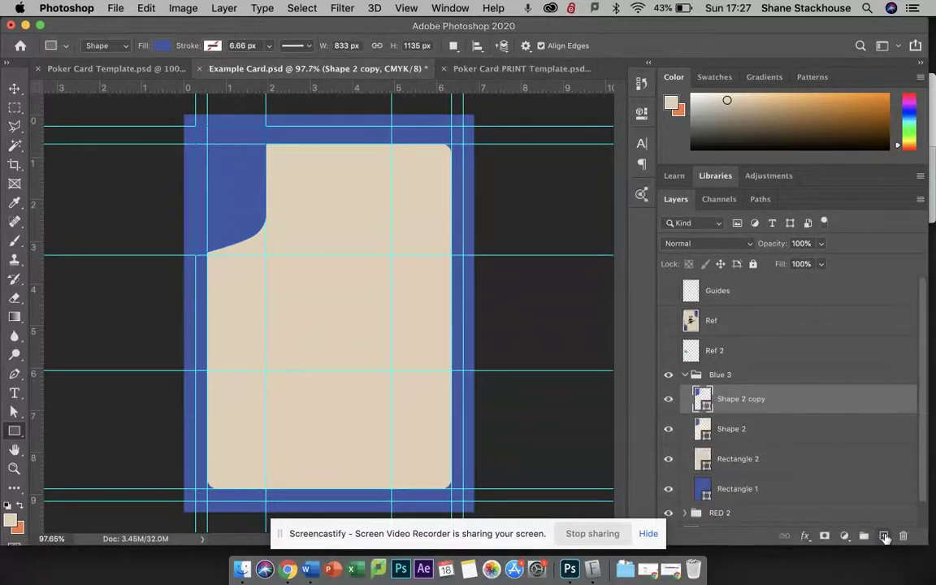
pyautogui.press('v')
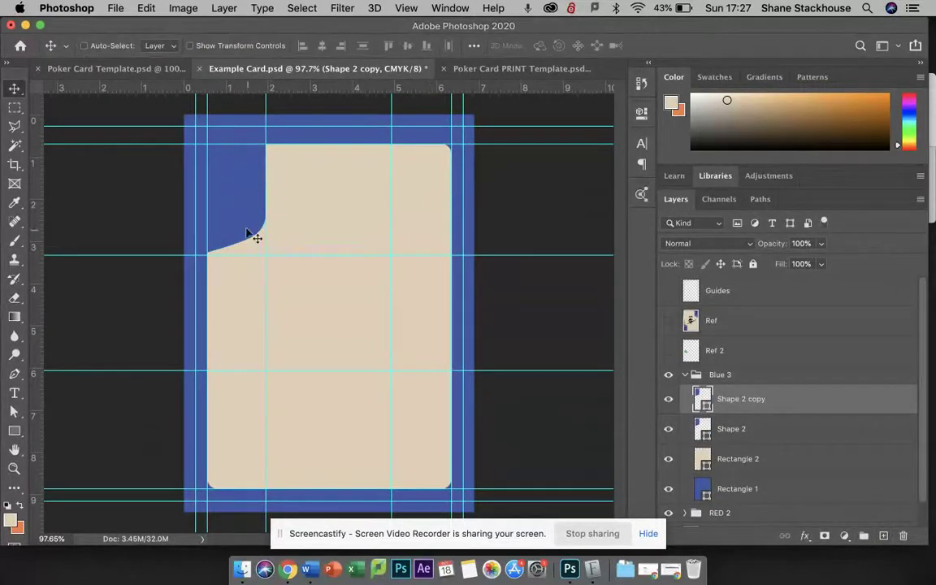
pyautogui.moveTo(254, 232); pyautogui.dragTo(370, 394)
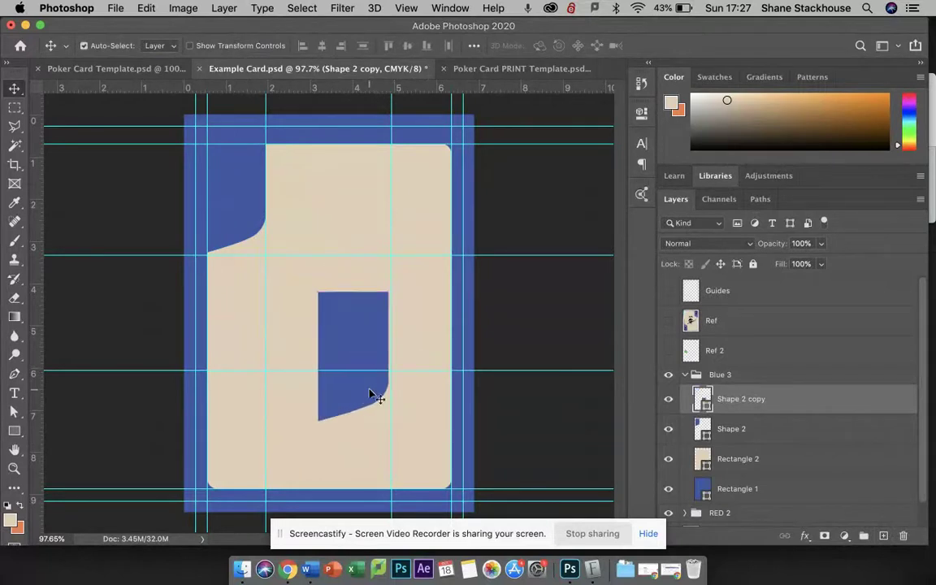
pyautogui.hotkey('ctrl', 't')
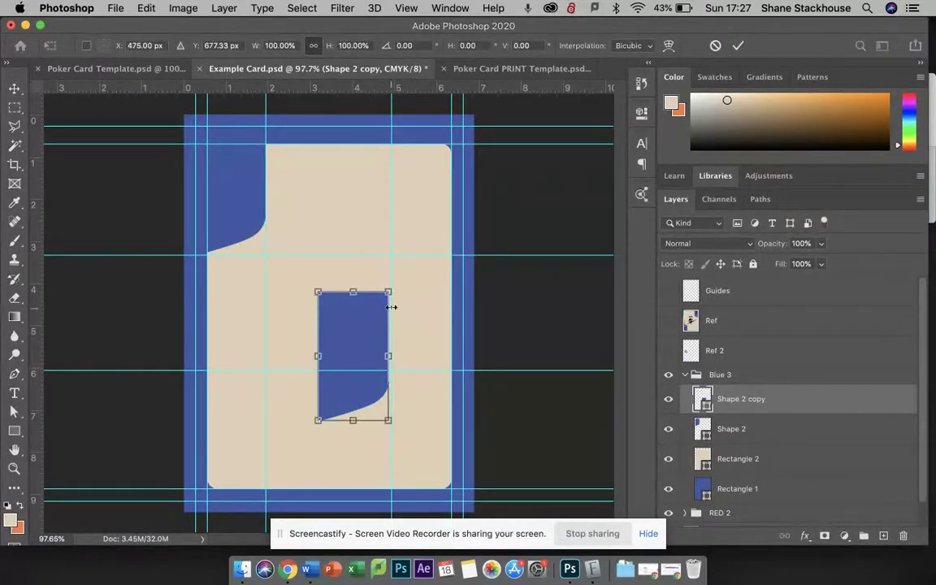
pyautogui.moveTo(399, 288); pyautogui.dragTo(322, 404)
pyautogui.moveTo(362, 365); pyautogui.dragTo(417, 419)
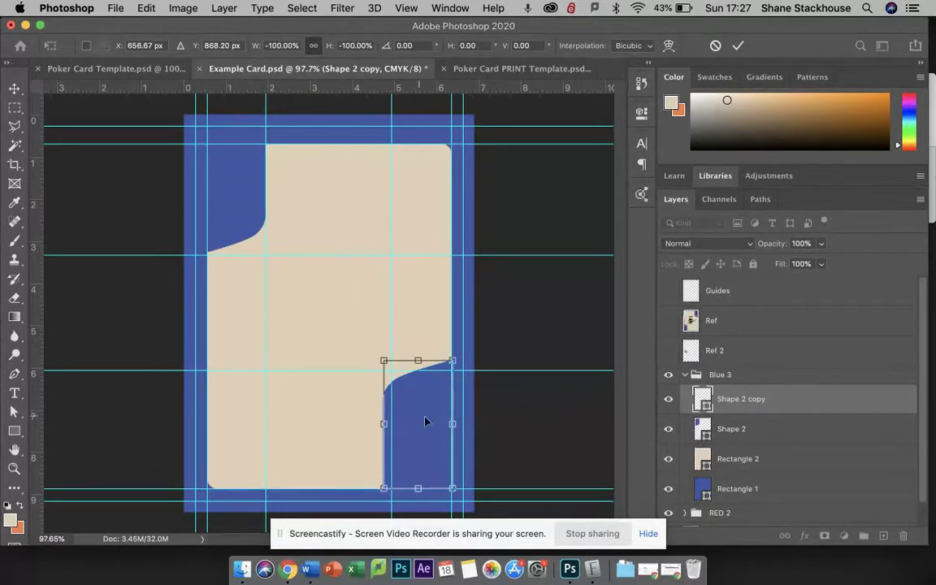
pyautogui.press('Return')
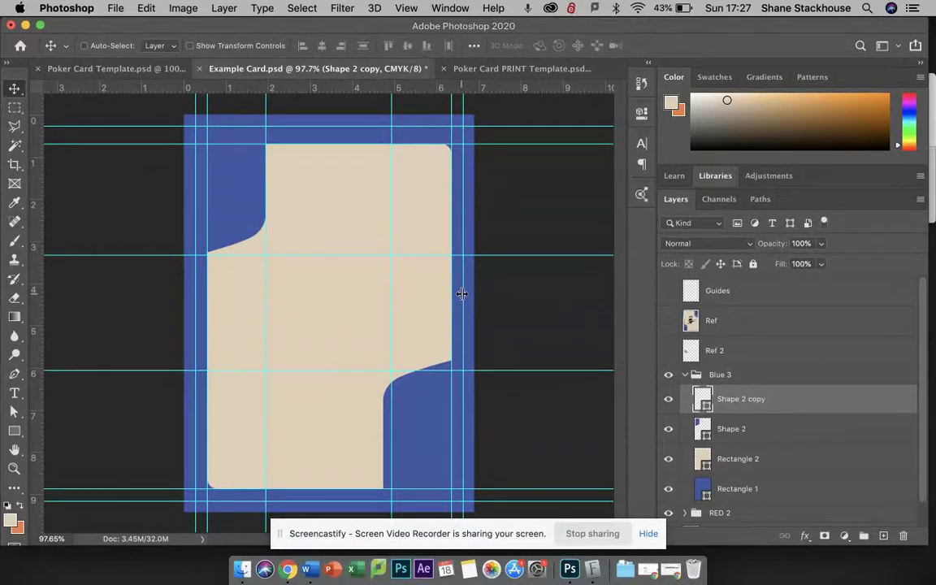
pyautogui.moveTo(415, 439); pyautogui.dragTo(428, 431)
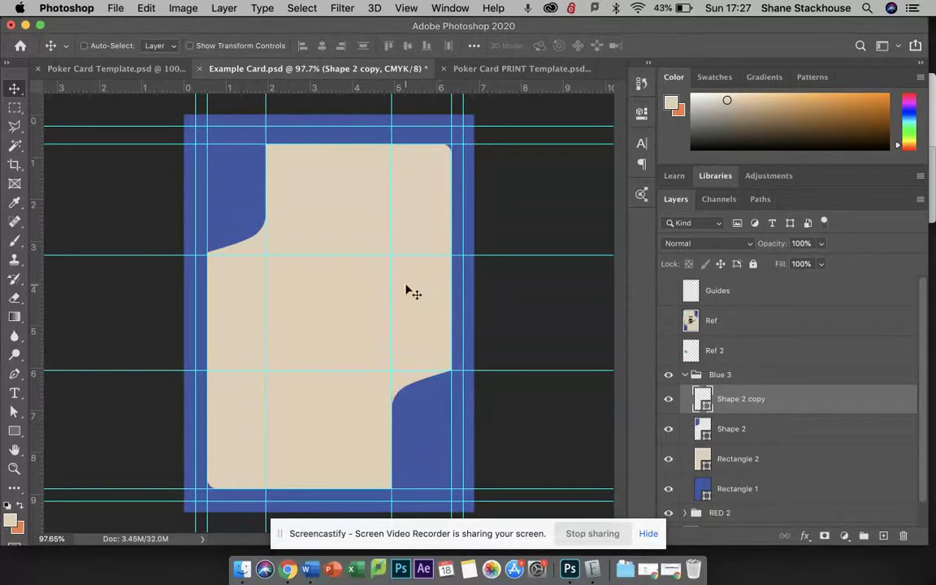
# Add a white League Spartan Bold 3 at 42.52 pt in the blue top-left corner tab.
pyautogui.press('t')
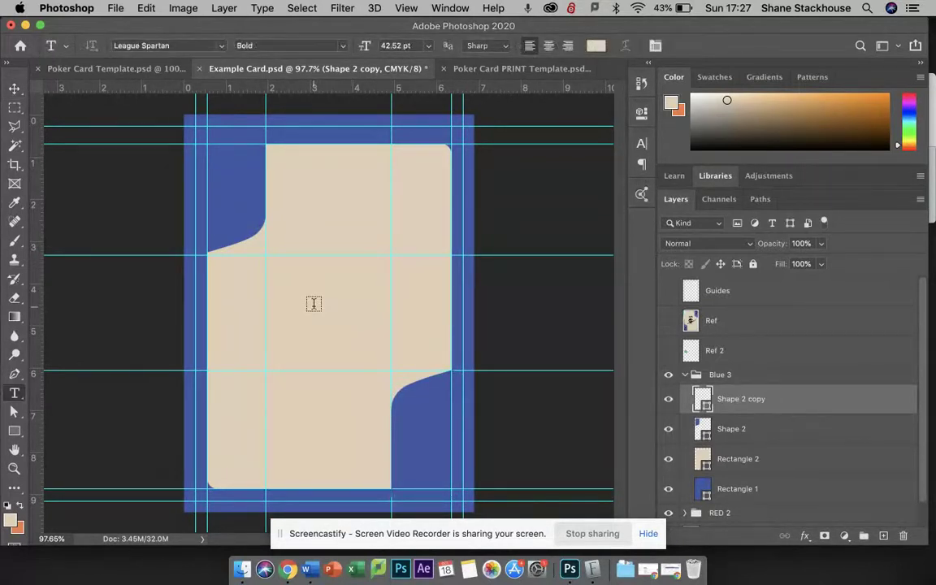
pyautogui.click(313, 304)
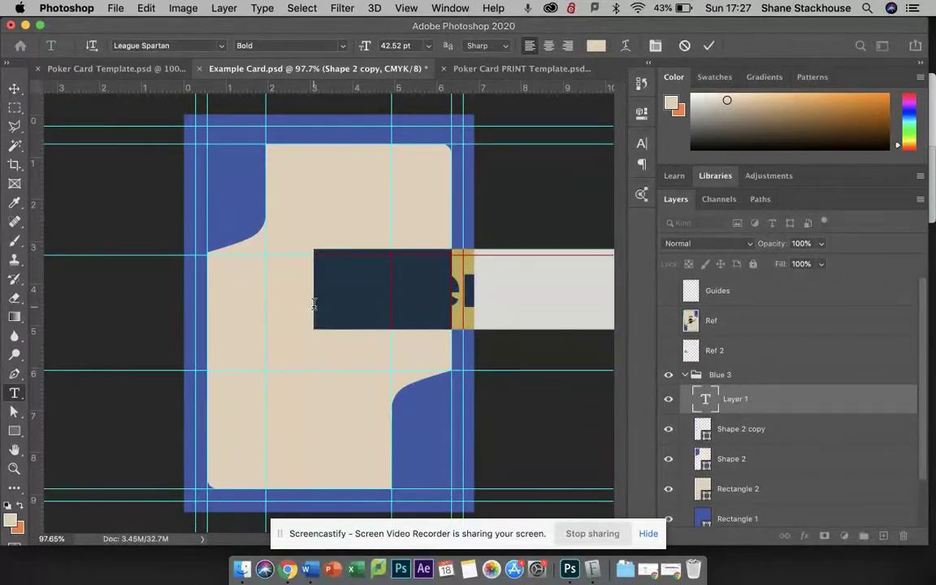
pyautogui.press('BackSpace')
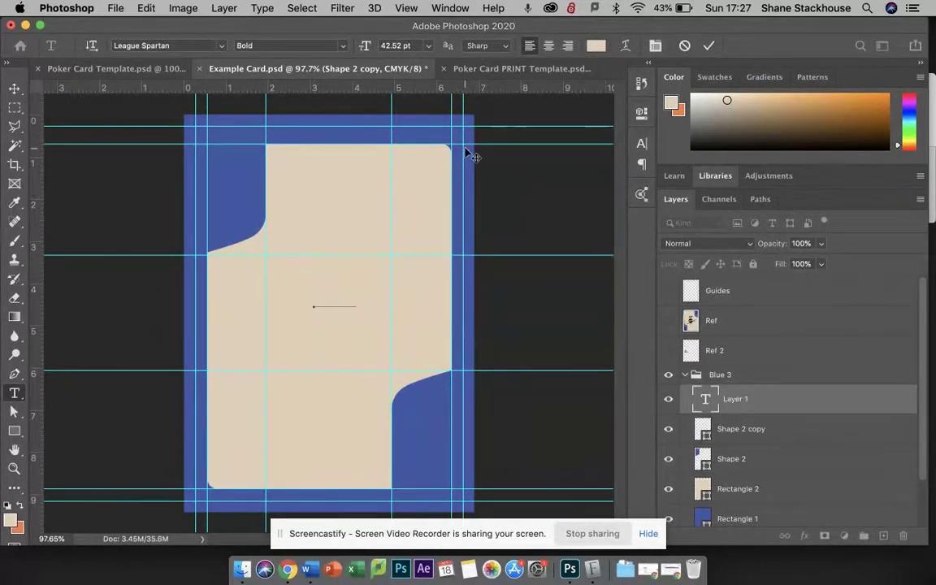
pyautogui.moveTo(353, 285); pyautogui.dragTo(310, 272)
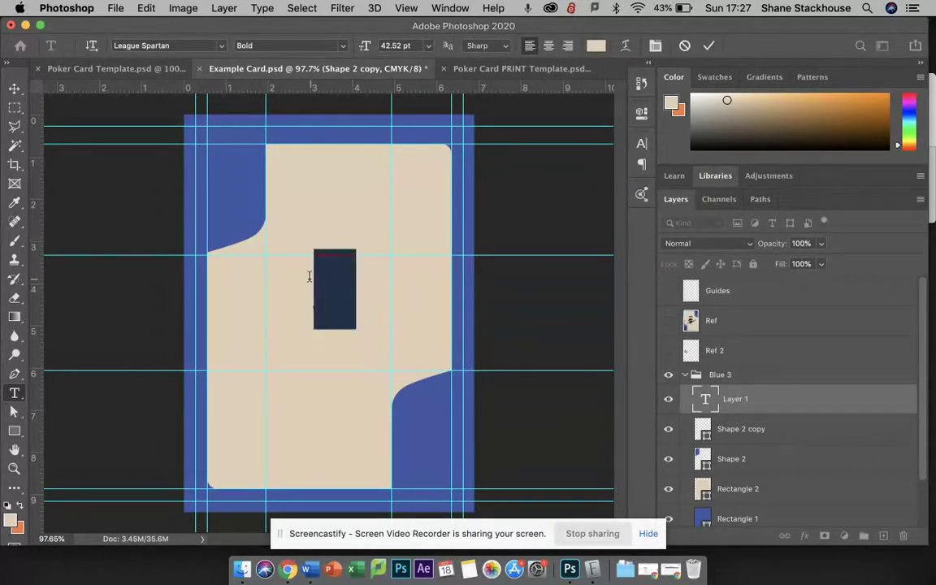
pyautogui.click(597, 45)
pyautogui.moveTo(569, 191); pyautogui.dragTo(514, 128)
pyautogui.click(895, 169)
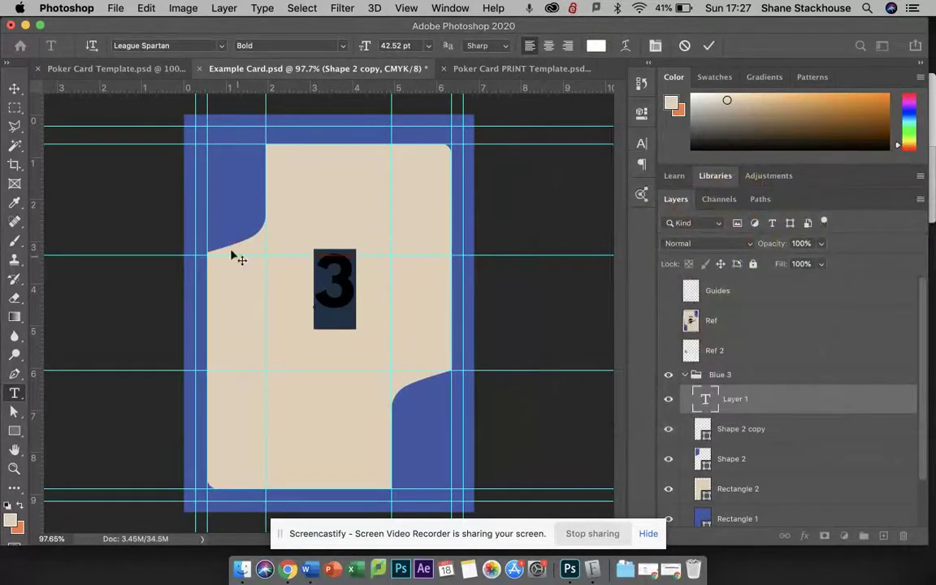
pyautogui.click(17, 90)
pyautogui.moveTo(341, 274); pyautogui.dragTo(246, 176)
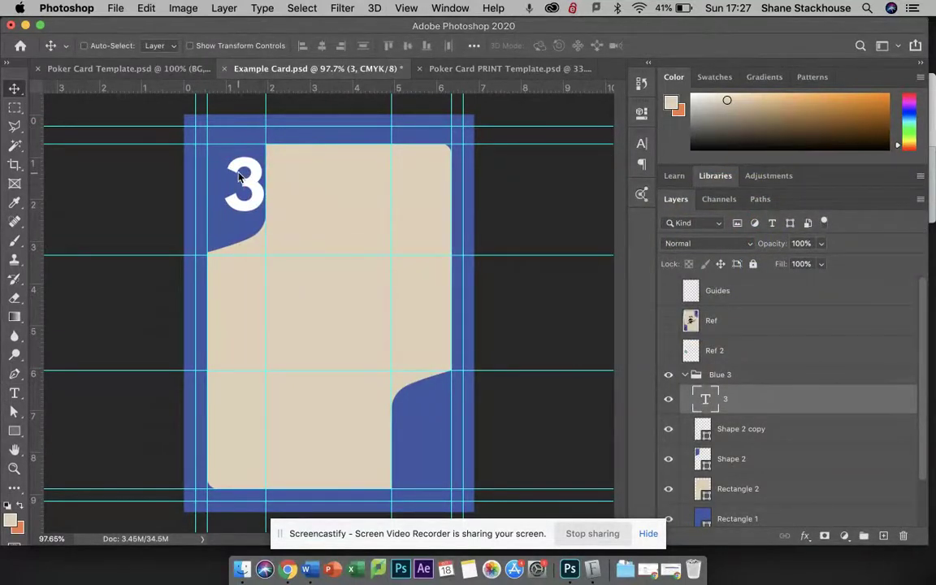
pyautogui.press('Left')
pyautogui.press('Left')
pyautogui.press('Left')
pyautogui.press('Left')
pyautogui.press('Left')
pyautogui.press('Left')
pyautogui.press('Left')
pyautogui.press('Left')
pyautogui.press('Left')
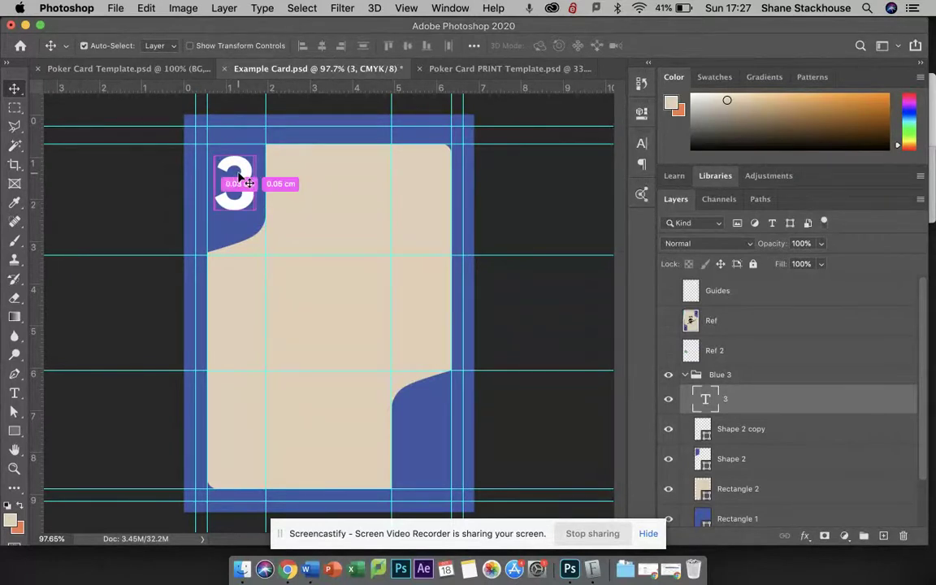
# Duplicate the 3 layer, rotate it 180° and place it in the bottom-right corner tab.
pyautogui.moveTo(797, 403); pyautogui.dragTo(884, 536)
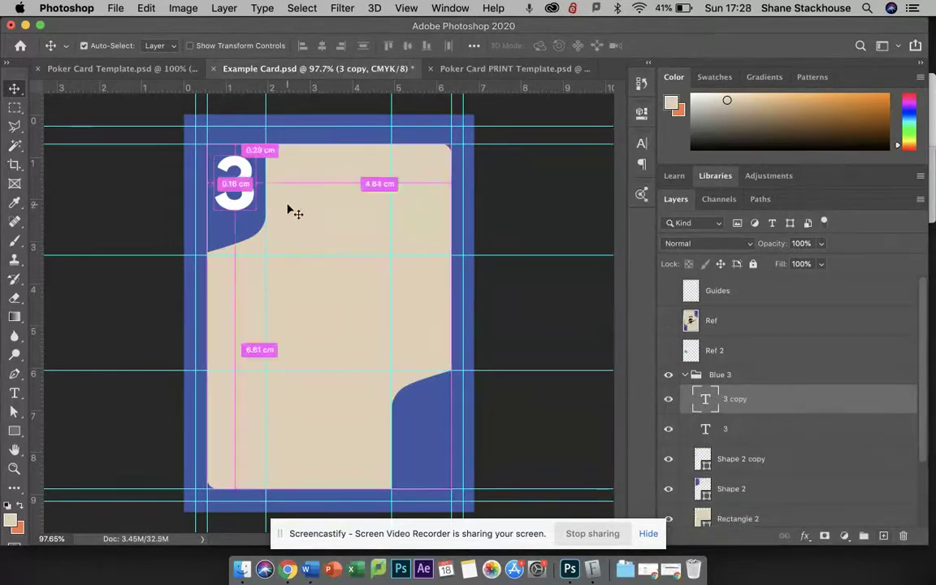
pyautogui.press('super+t')
pyautogui.moveTo(275, 151); pyautogui.dragTo(188, 240)
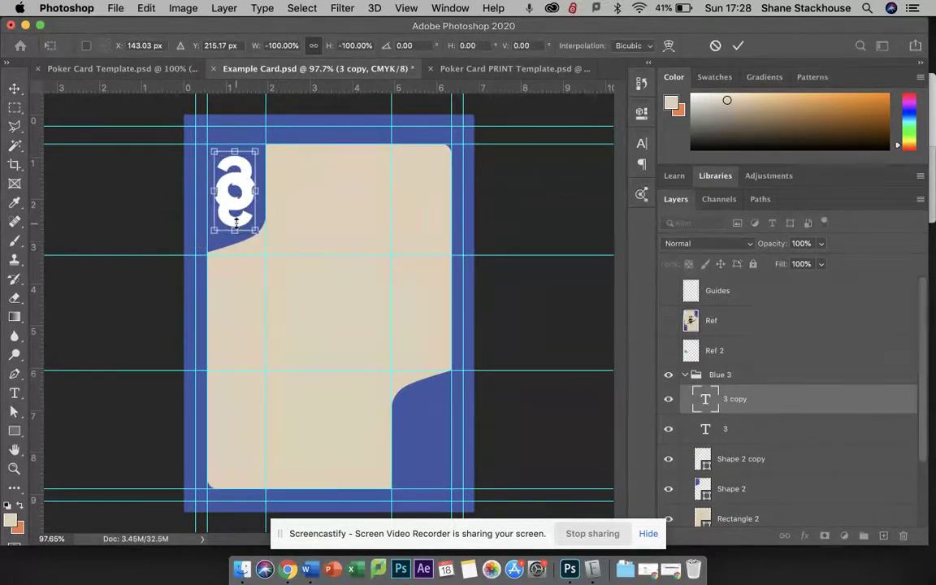
pyautogui.moveTo(236, 221); pyautogui.dragTo(257, 252)
pyautogui.press('super+z')
pyautogui.moveTo(242, 208); pyautogui.dragTo(430, 437)
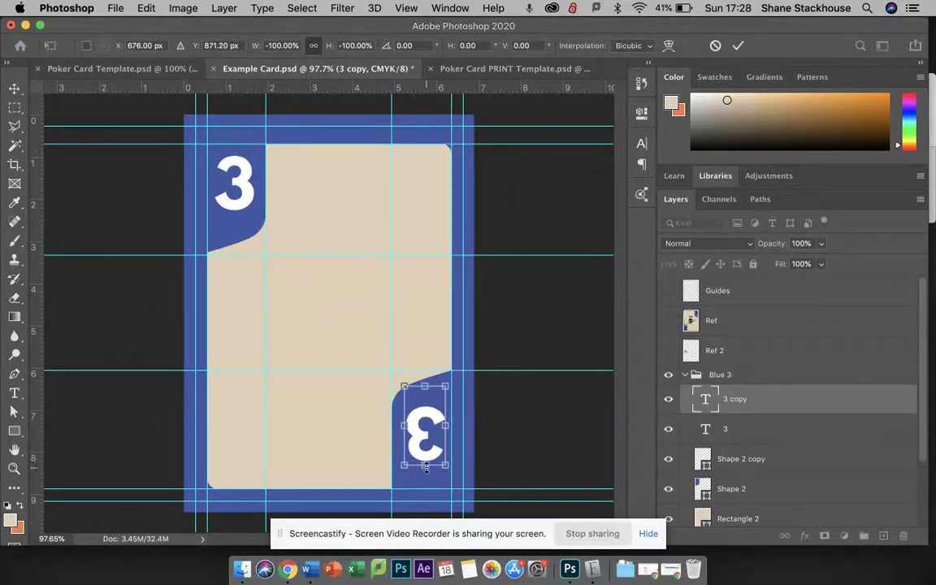
pyautogui.moveTo(424, 478); pyautogui.dragTo(429, 488)
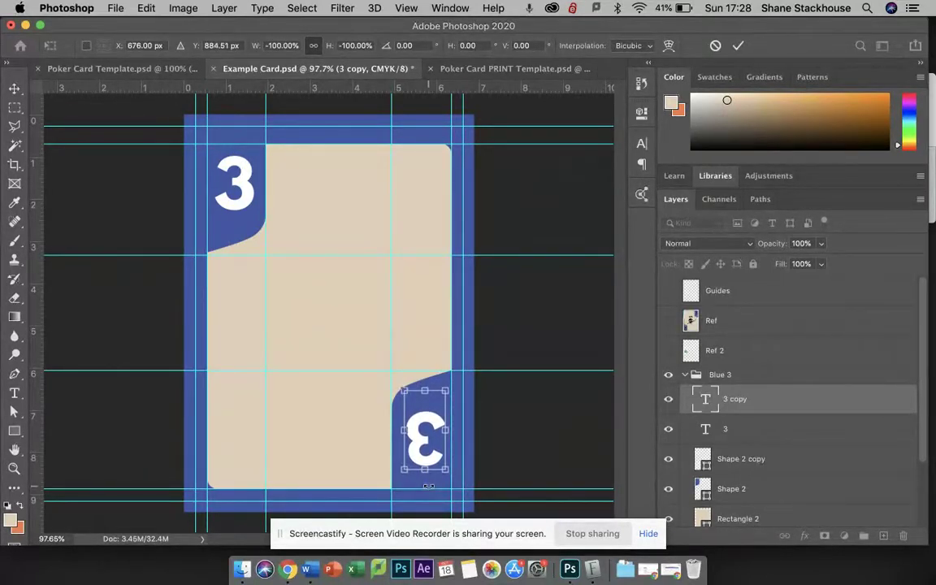
pyautogui.press('Return')
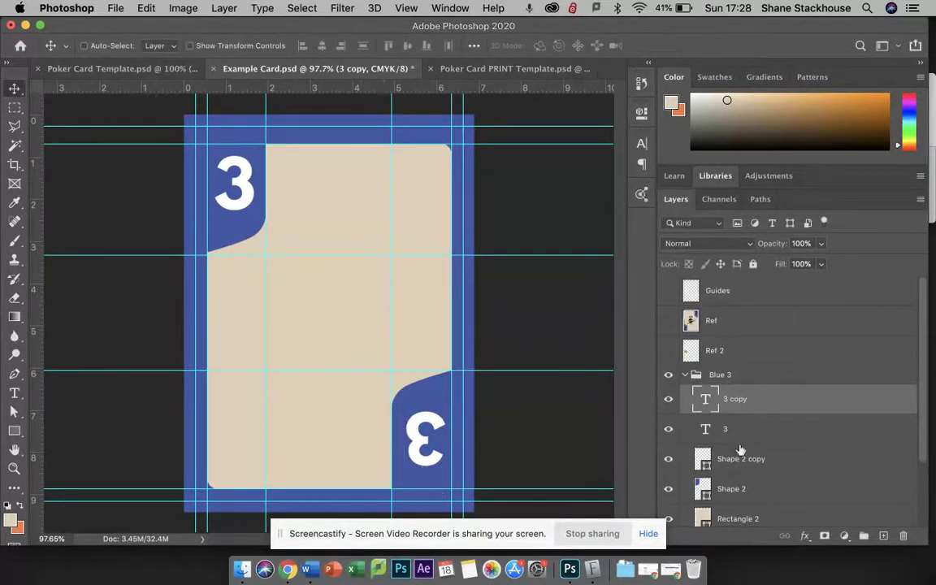
# Collapse the Blue 3 group and toggle Ref 2 and Blue 3 visibility to compare.
pyautogui.click(684, 375)
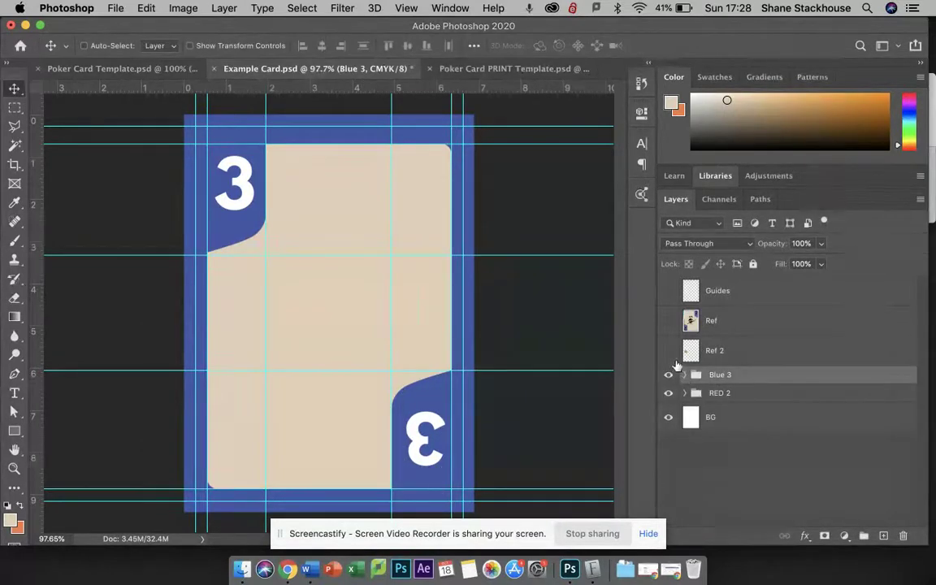
pyautogui.click(669, 351)
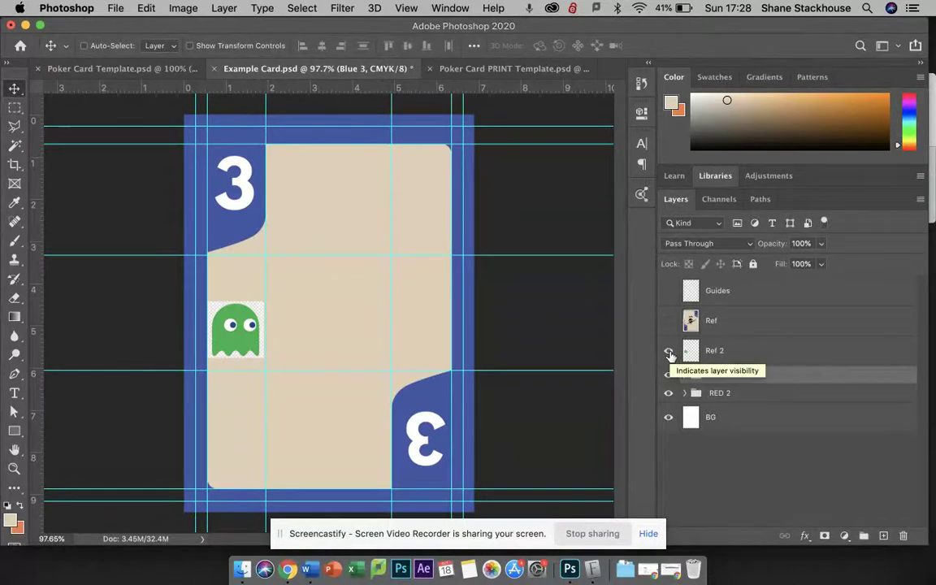
pyautogui.click(669, 352)
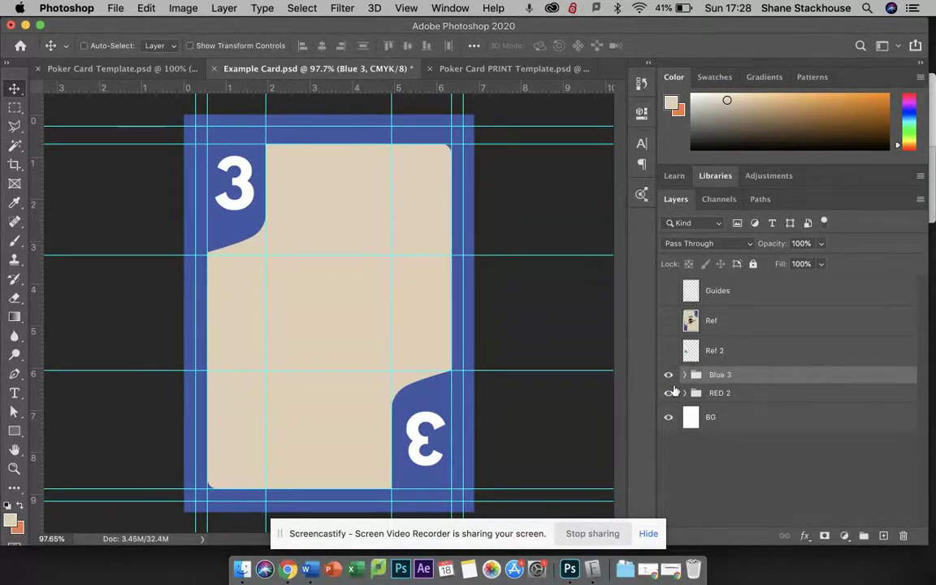
pyautogui.click(668, 375)
pyautogui.click(669, 376)
pyautogui.click(669, 376)
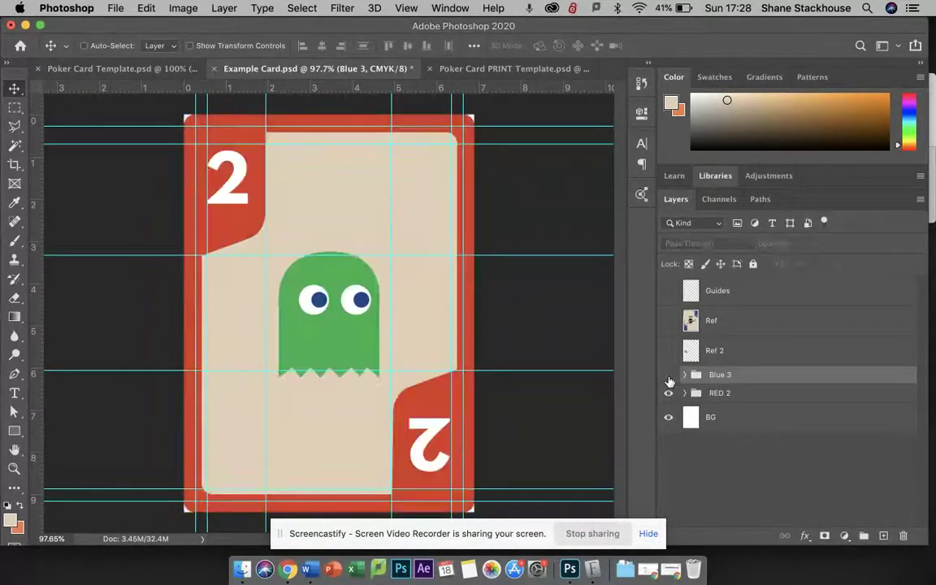
pyautogui.click(669, 376)
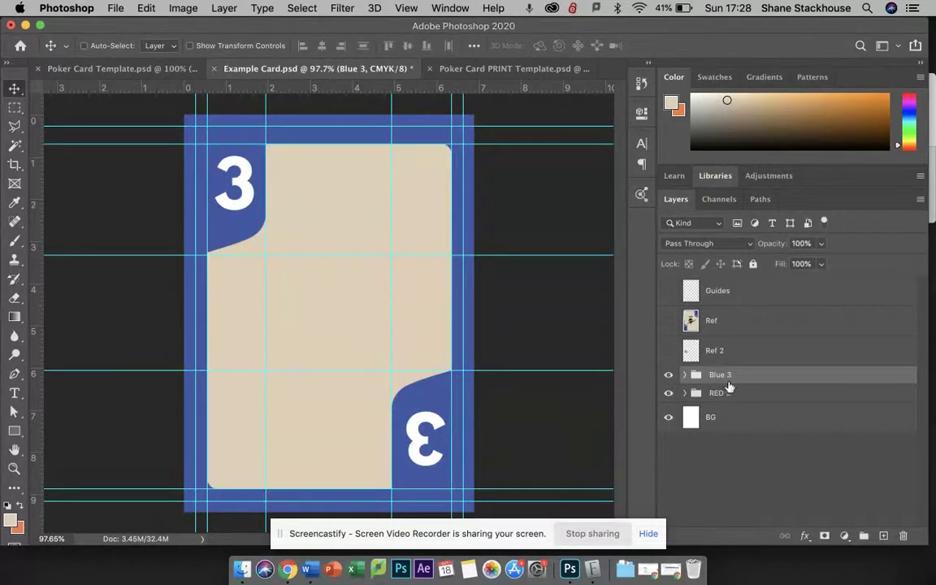
# Expand Blue 3, add a horizontal guide and shift both vertical guides inward, one to 4.65 cm.
pyautogui.click(684, 374)
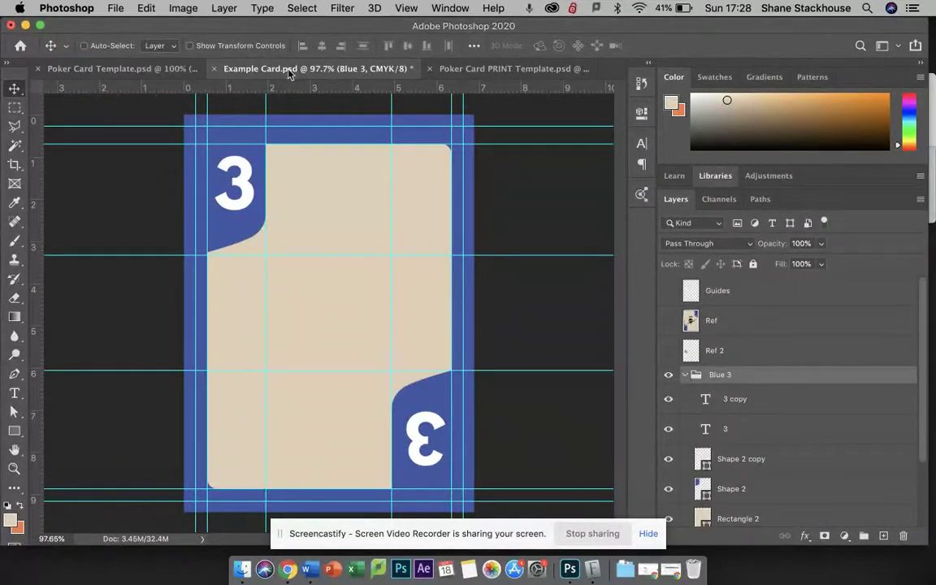
pyautogui.moveTo(297, 87); pyautogui.dragTo(325, 59)
pyautogui.moveTo(265, 295); pyautogui.dragTo(277, 296)
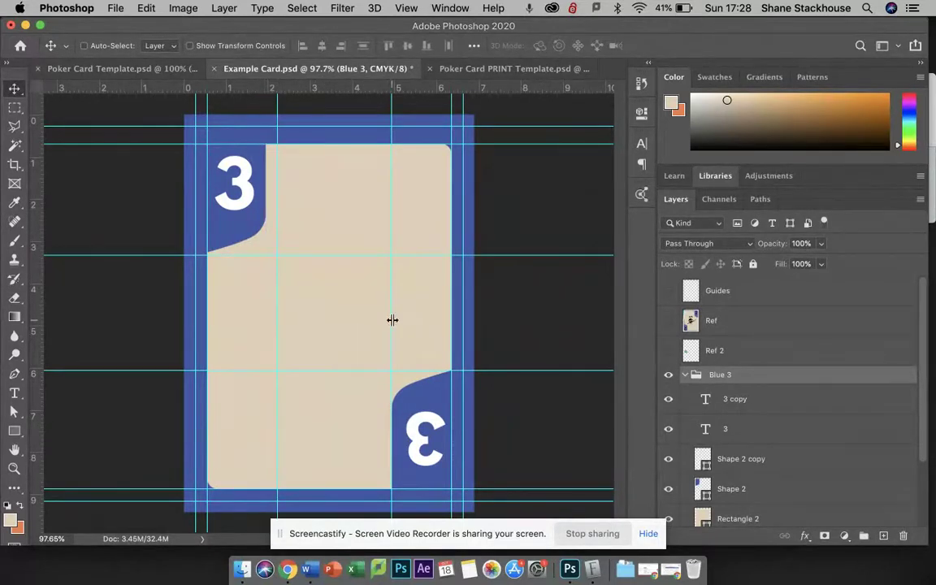
pyautogui.moveTo(393, 319); pyautogui.dragTo(379, 319)
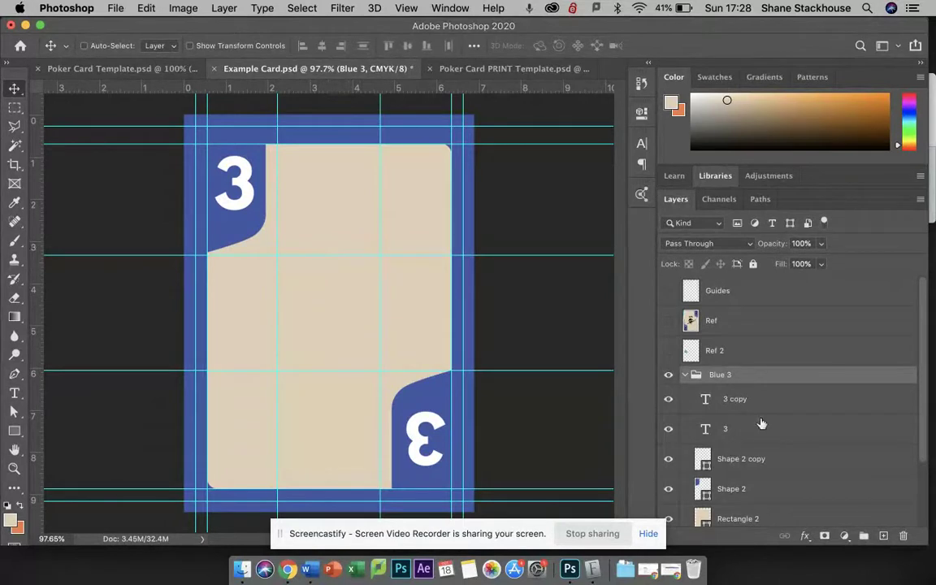
# Rename the Shape 2 layers to 'Border top' and 'border bottom'.
pyautogui.click(783, 460)
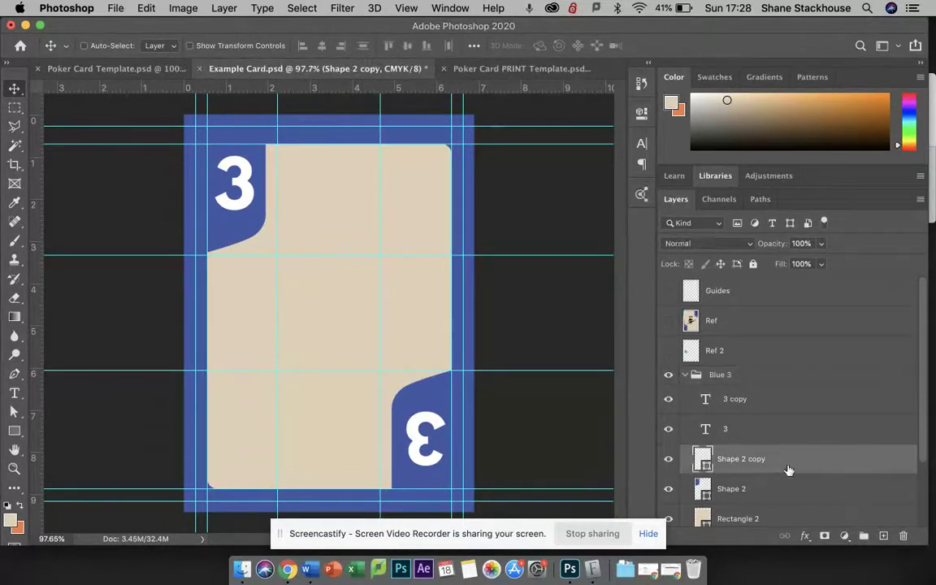
pyautogui.scroll(-3, 789, 469)
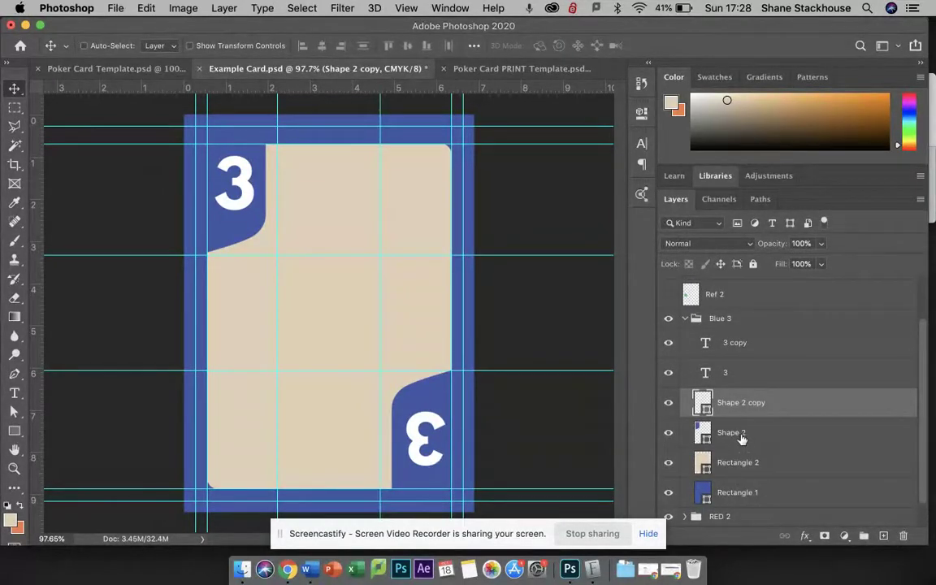
pyautogui.doubleClick(735, 433)
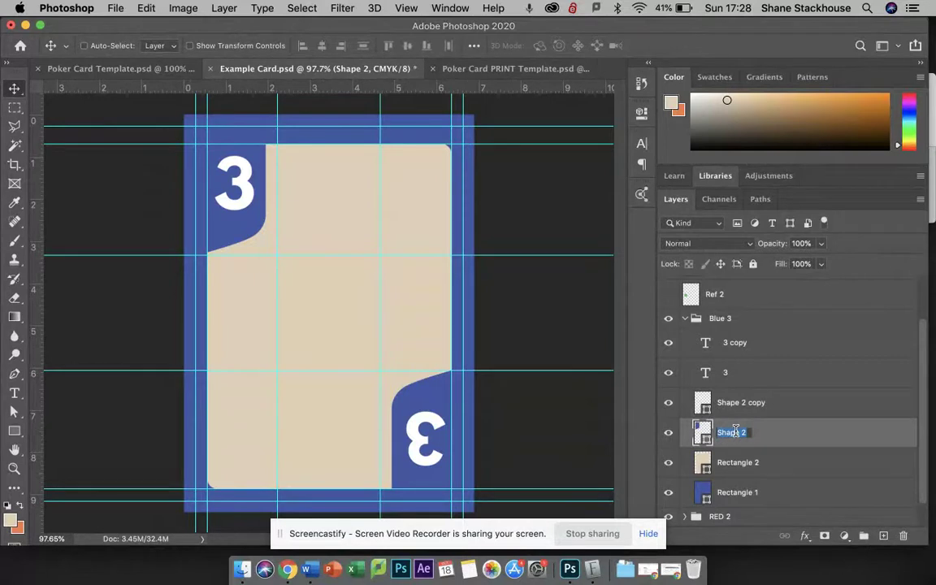
pyautogui.write('Border top')
pyautogui.doubleClick(746, 401)
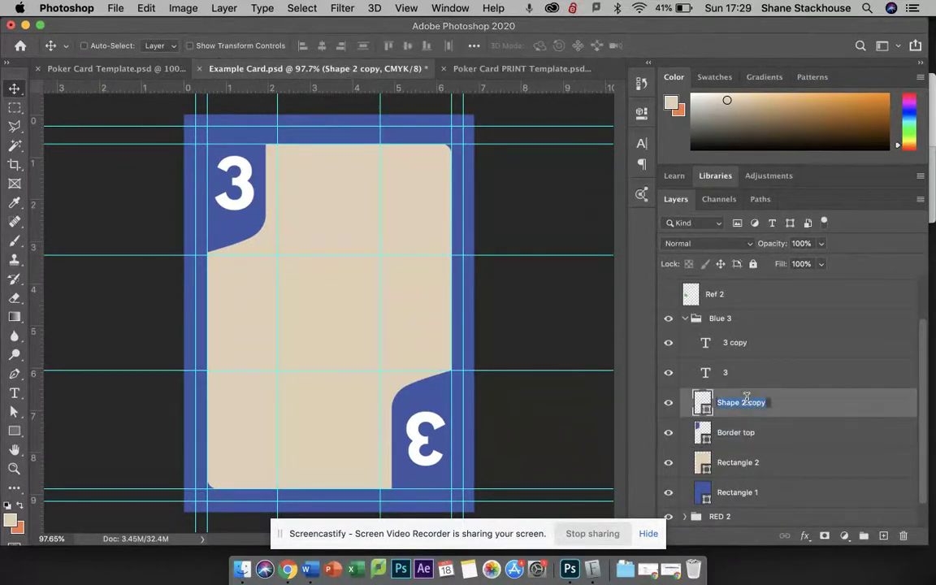
pyautogui.write('border bottom')
pyautogui.doubleClick(746, 398)
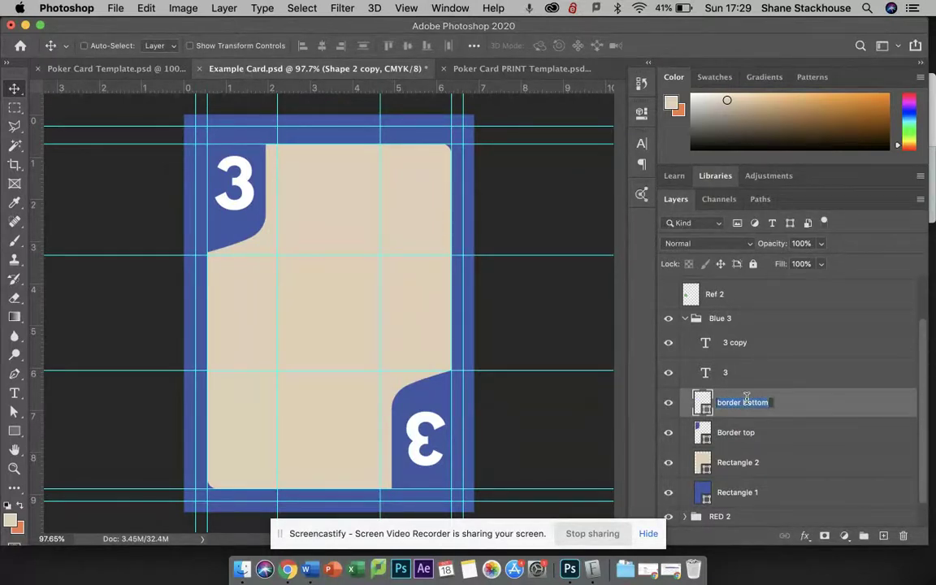
pyautogui.press('Return')
pyautogui.click(669, 404)
pyautogui.click(669, 404)
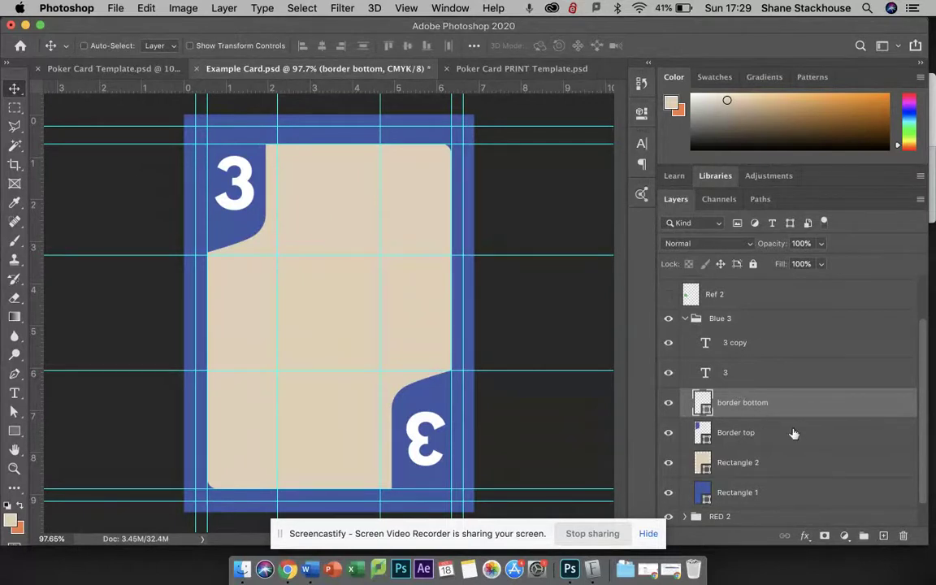
# Add an empty Layer 1 above Rectangle 2 for the ghost shape.
pyautogui.click(781, 465)
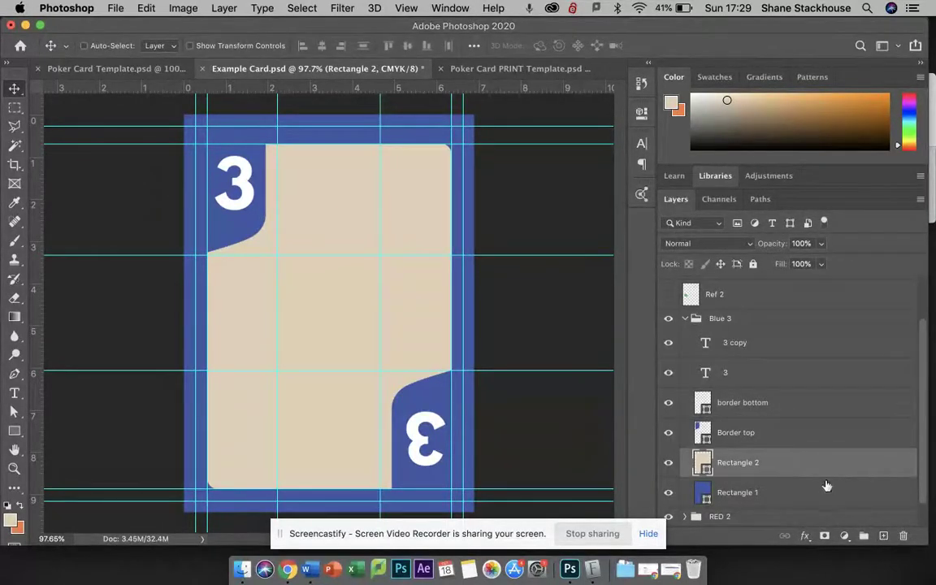
pyautogui.click(885, 536)
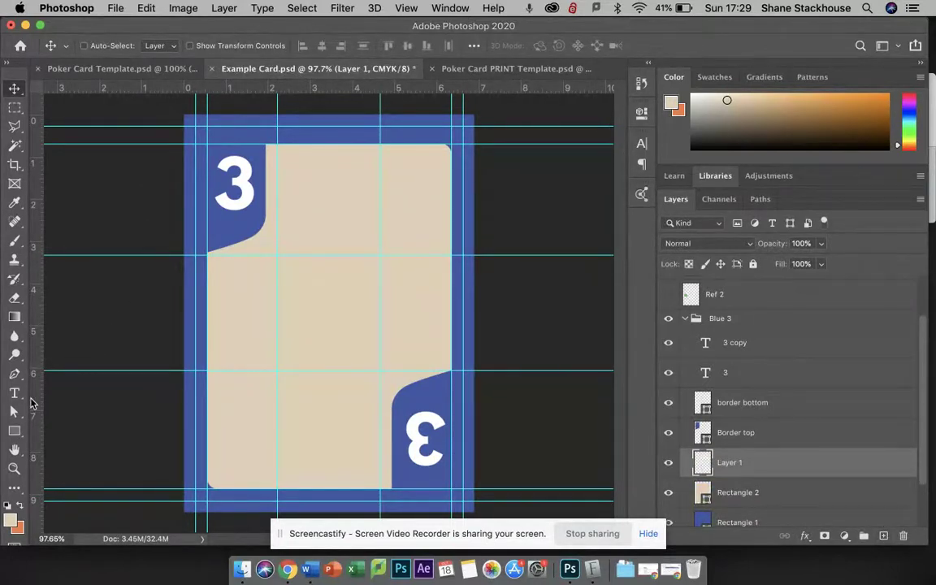
pyautogui.press('p')
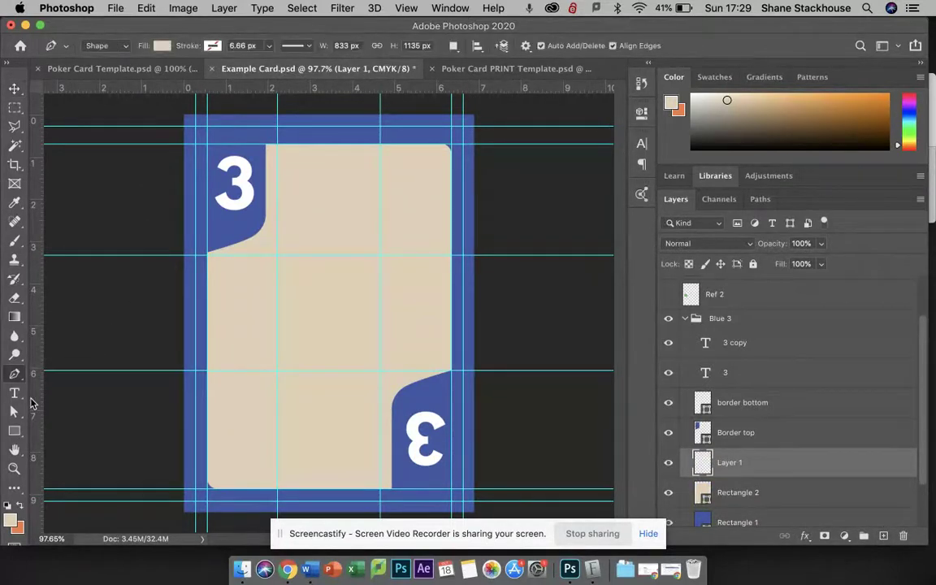
# Start the ghost's Pen outline with a vertical left side and set the fill to green.
pyautogui.click(277, 371)
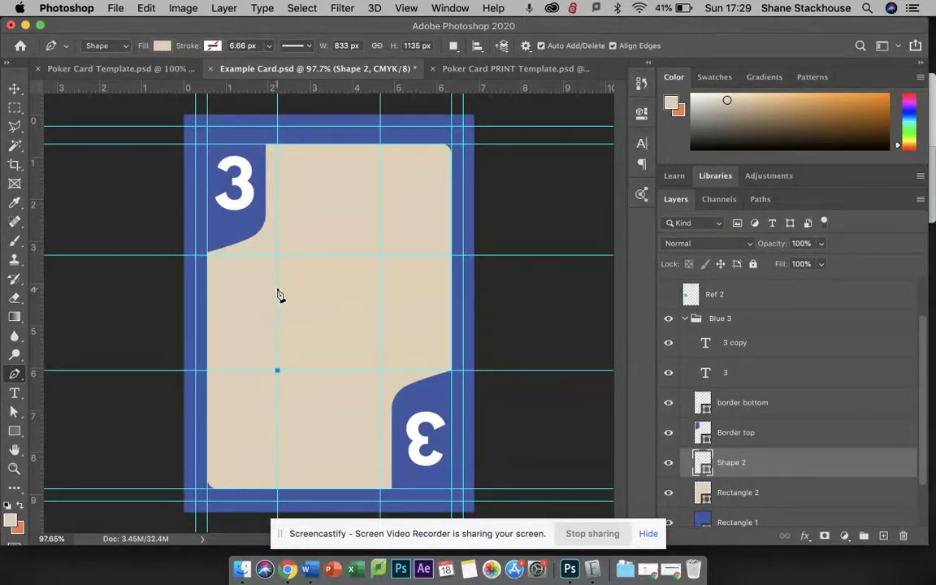
pyautogui.click(278, 290)
pyautogui.click(165, 46)
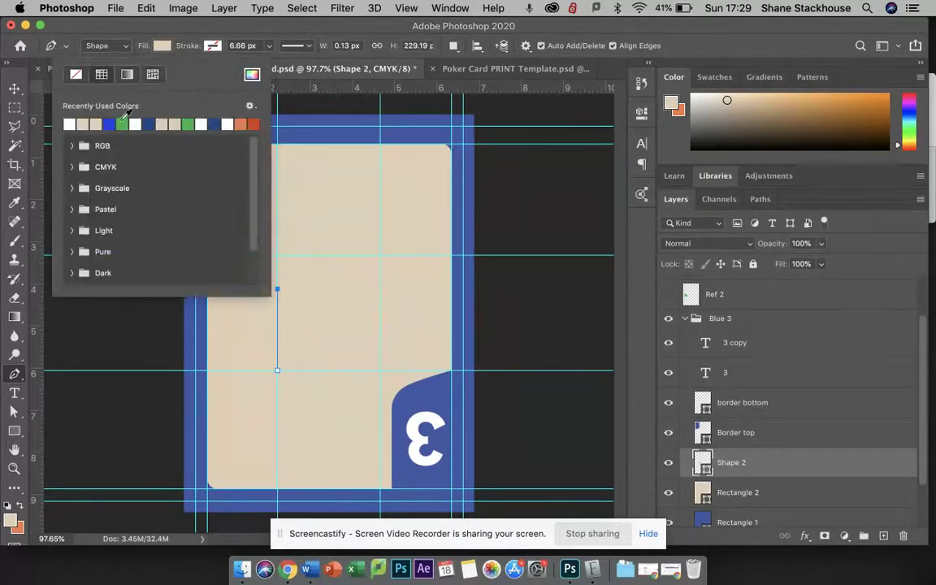
pyautogui.click(121, 123)
pyautogui.click(162, 48)
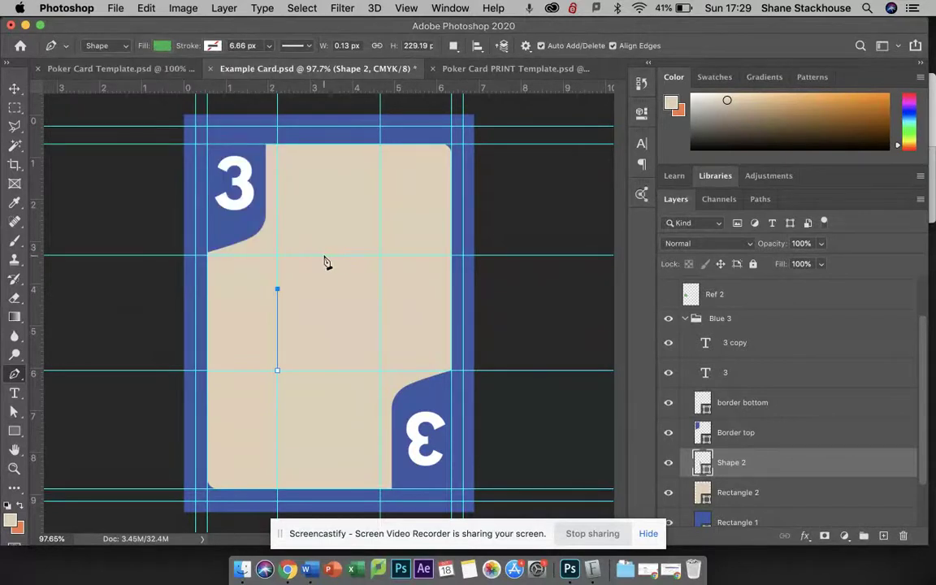
# Add centre and shoulder guides, then draw the rounded head, right side and bottom start.
pyautogui.moveTo(37, 235); pyautogui.dragTo(330, 282)
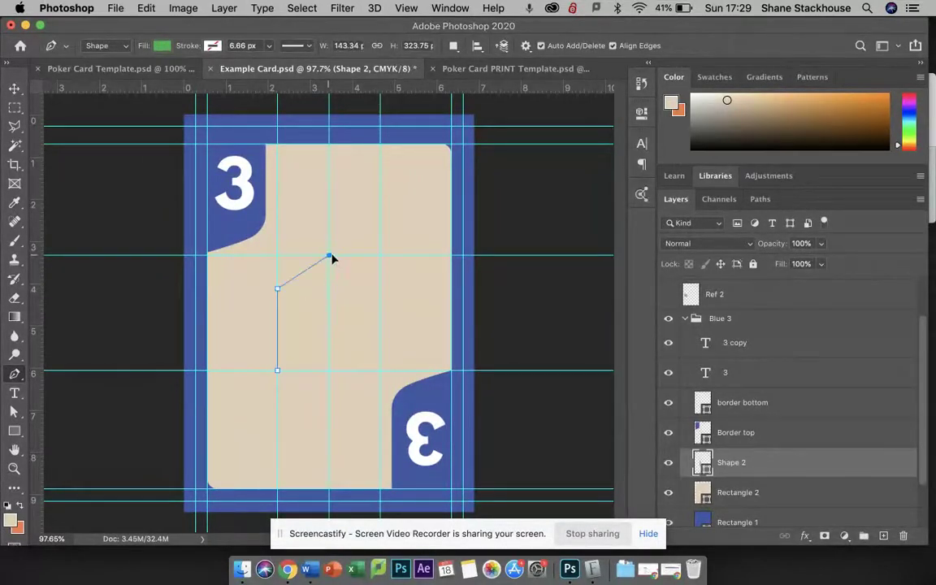
pyautogui.moveTo(328, 255); pyautogui.dragTo(380, 259)
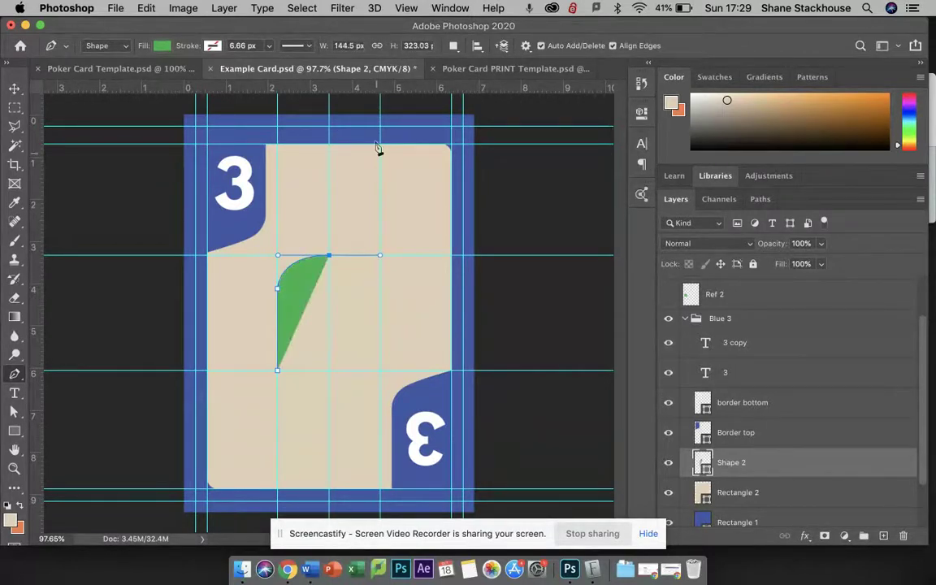
pyautogui.moveTo(370, 91); pyautogui.dragTo(336, 290)
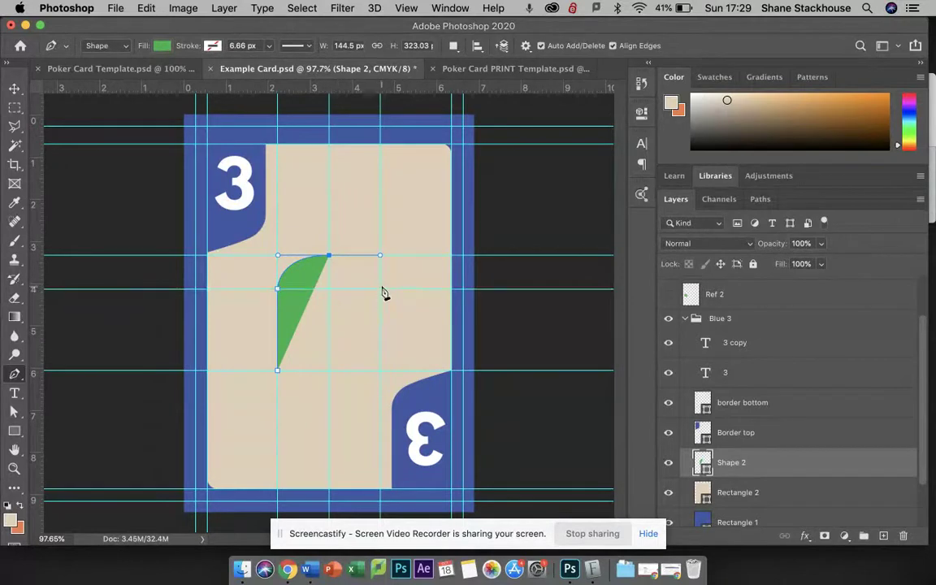
pyautogui.click(381, 291)
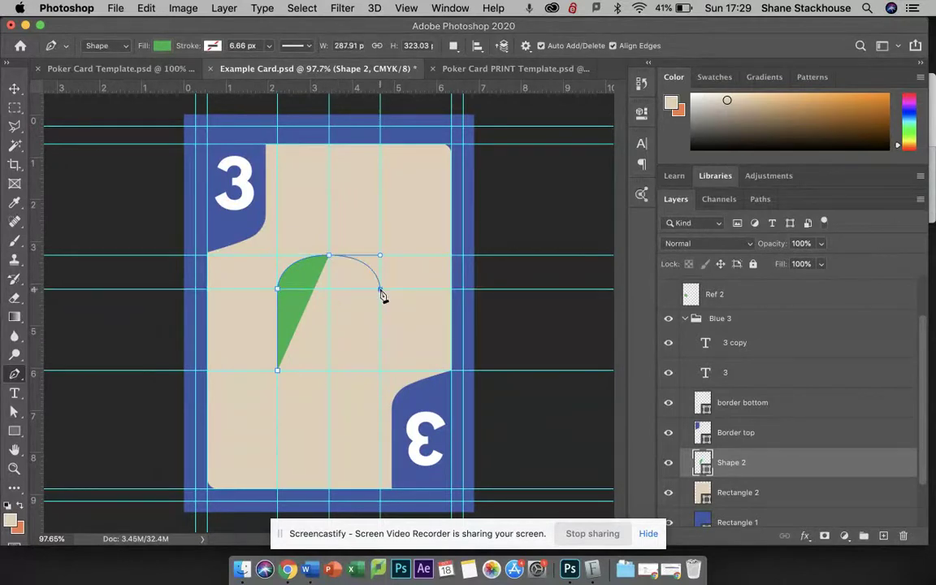
pyautogui.click(379, 371)
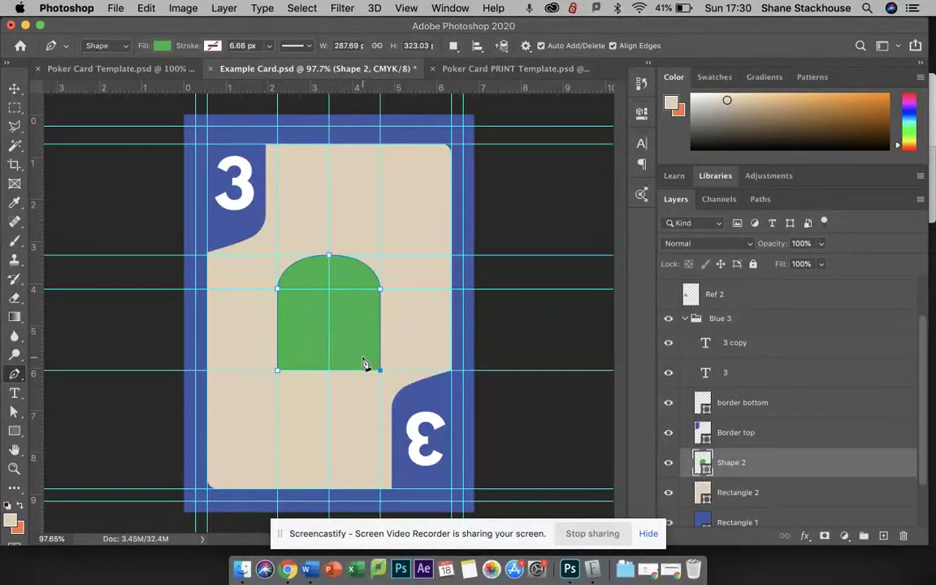
pyautogui.click(365, 360)
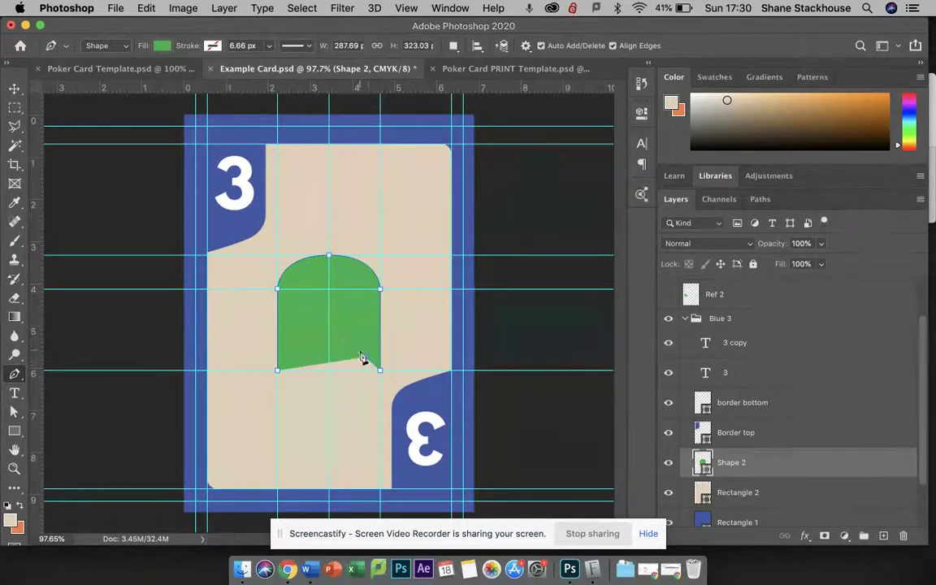
pyautogui.moveTo(423, 90); pyautogui.dragTo(391, 357)
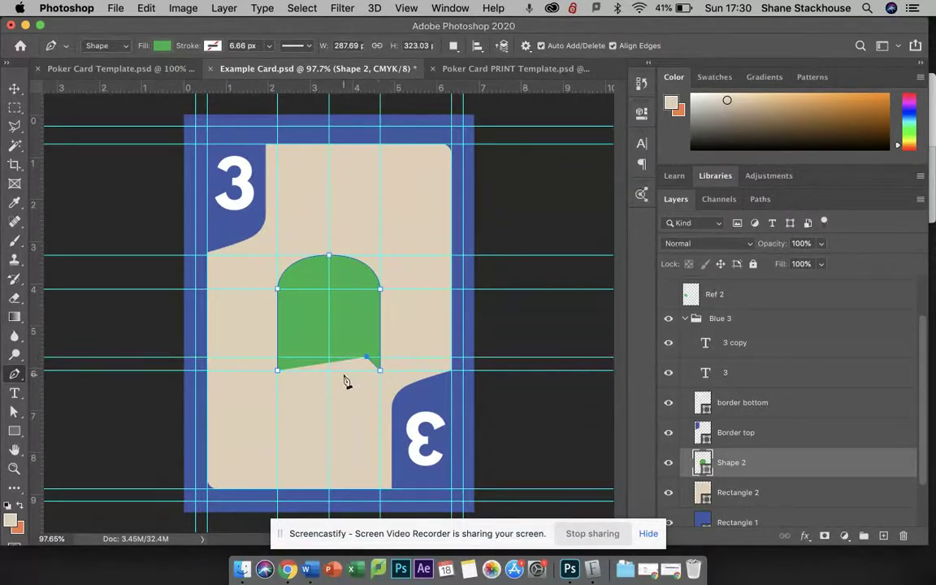
# Add alternating peak and low anchor points along the ghost's bottom to form a zigzag.
pyautogui.scroll(5, 360, 351)
pyautogui.scroll(3, 358, 347)
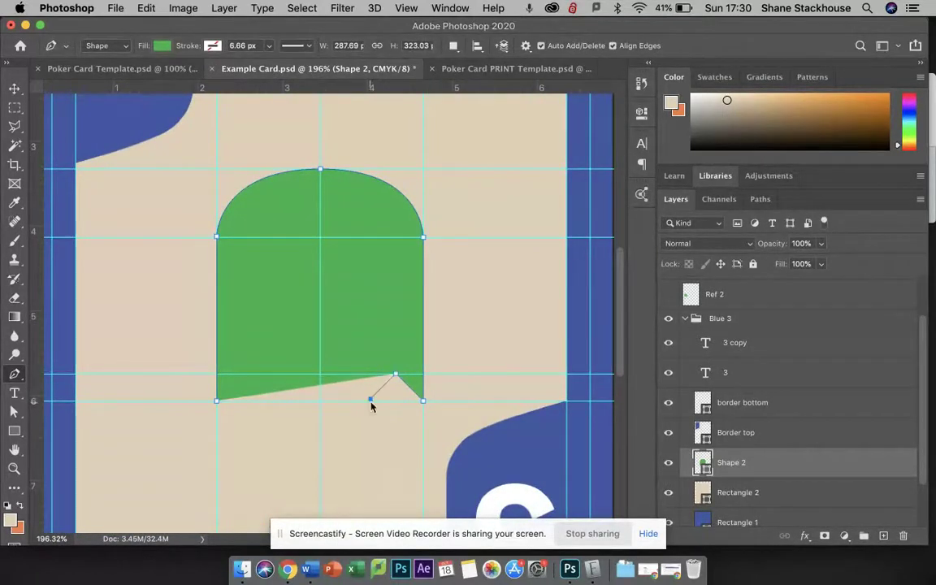
pyautogui.click(370, 401)
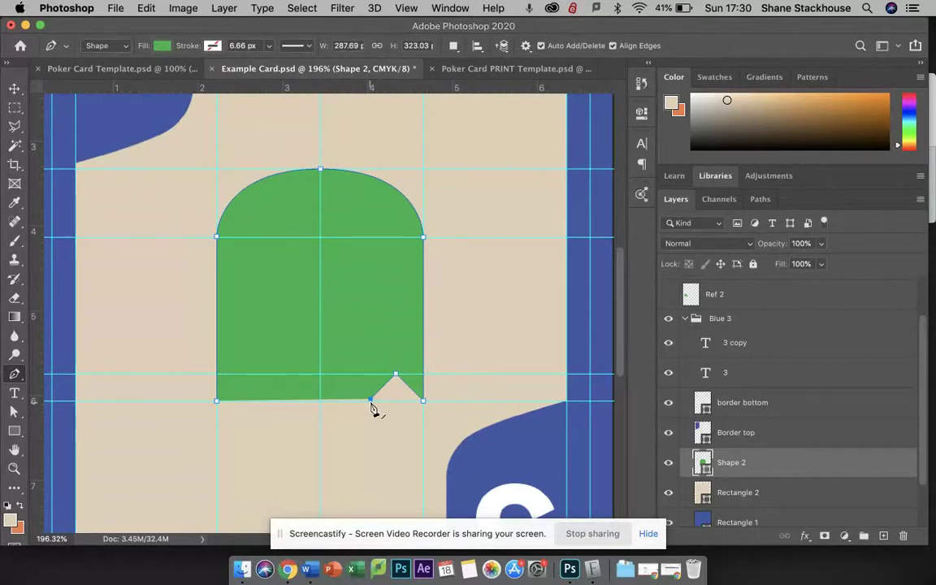
pyautogui.moveTo(371, 408); pyautogui.dragTo(376, 408)
pyautogui.click(353, 382)
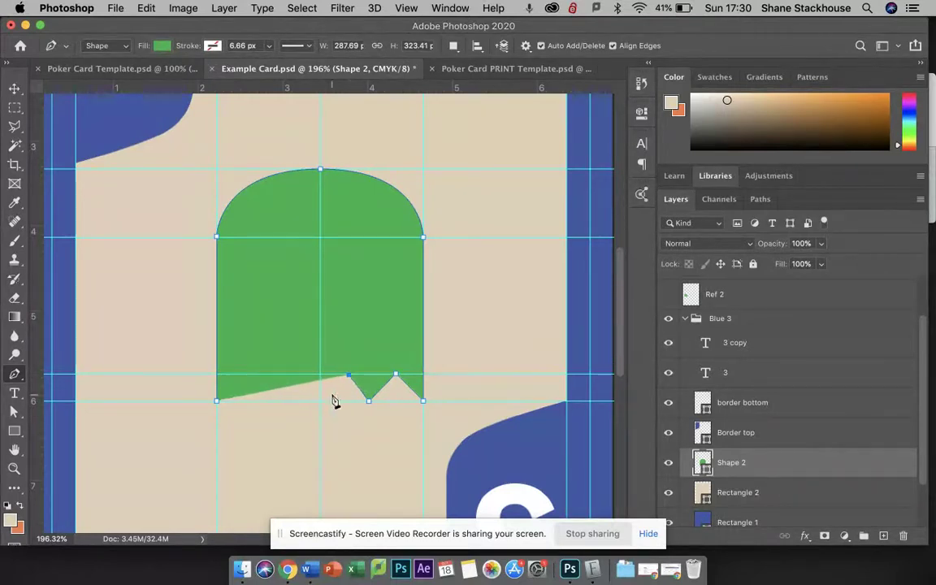
pyautogui.click(322, 400)
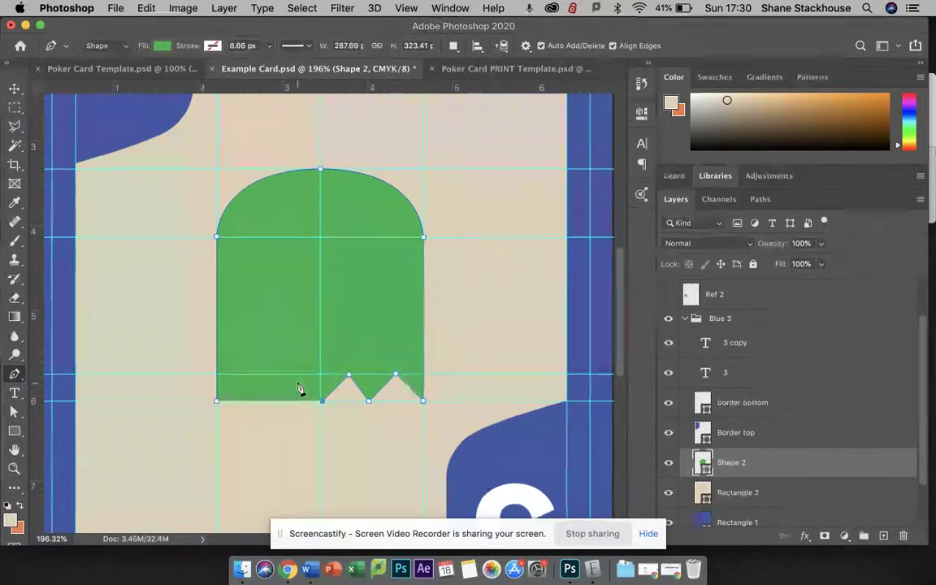
pyautogui.click(292, 376)
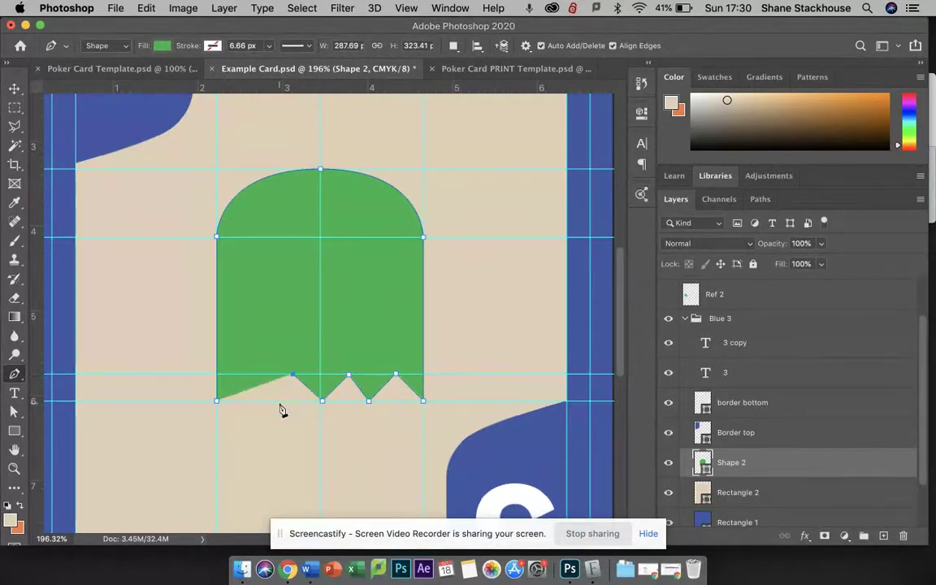
pyautogui.click(276, 402)
pyautogui.click(256, 376)
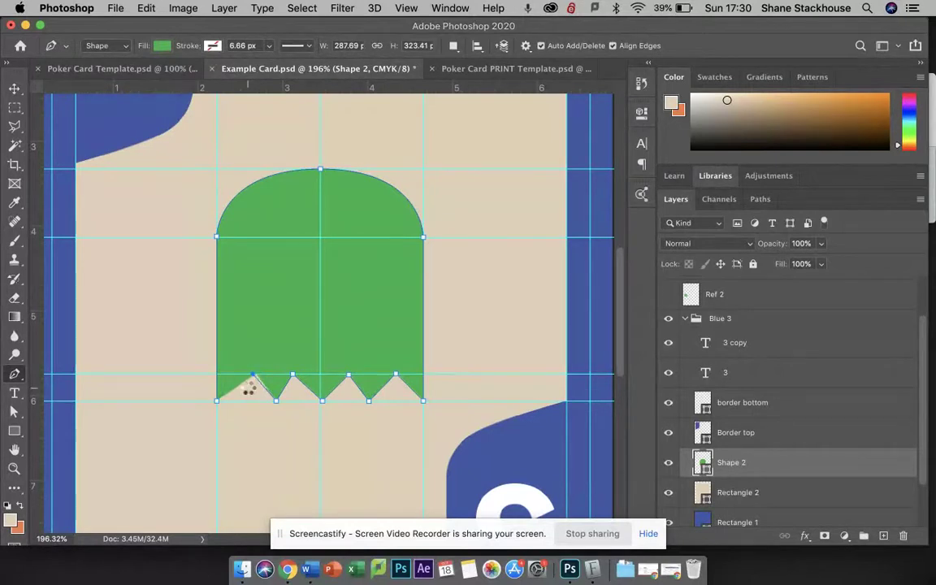
pyautogui.moveTo(256, 375); pyautogui.dragTo(248, 376)
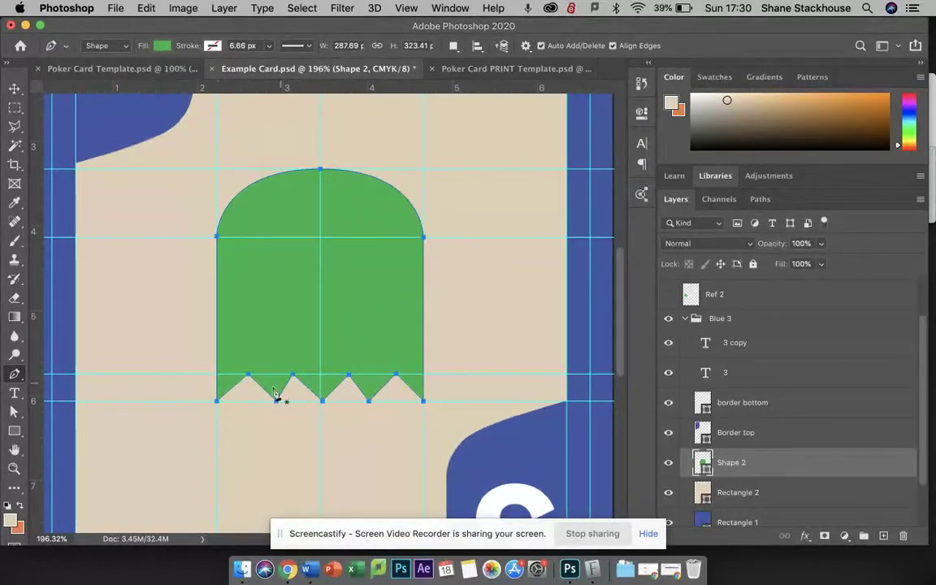
# Even out the zigzag points with the Direct Selection Tool and arrow-key nudges.
pyautogui.click(14, 413)
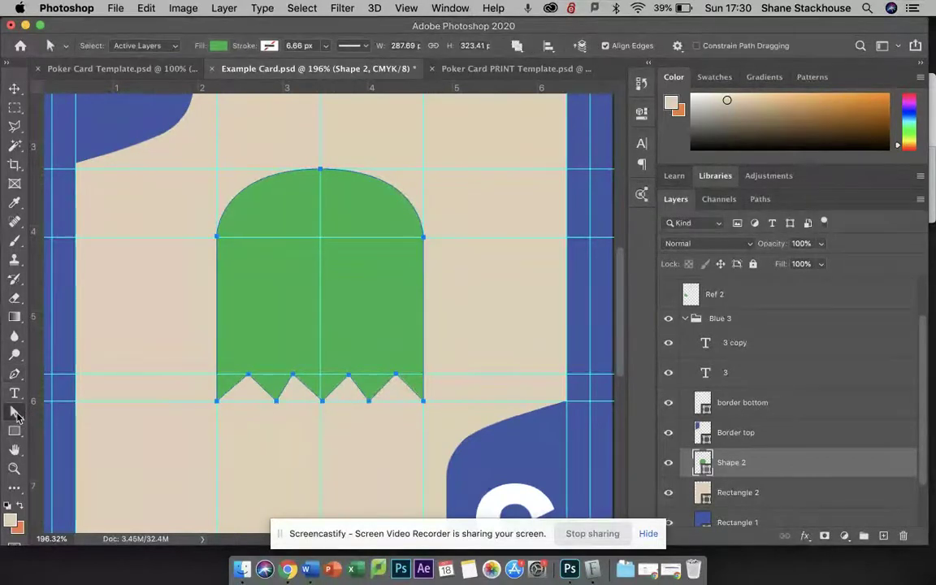
pyautogui.click(52, 425)
pyautogui.click(276, 402)
pyautogui.press('Left')
pyautogui.press('Left')
pyautogui.press('Left')
pyautogui.press('Left')
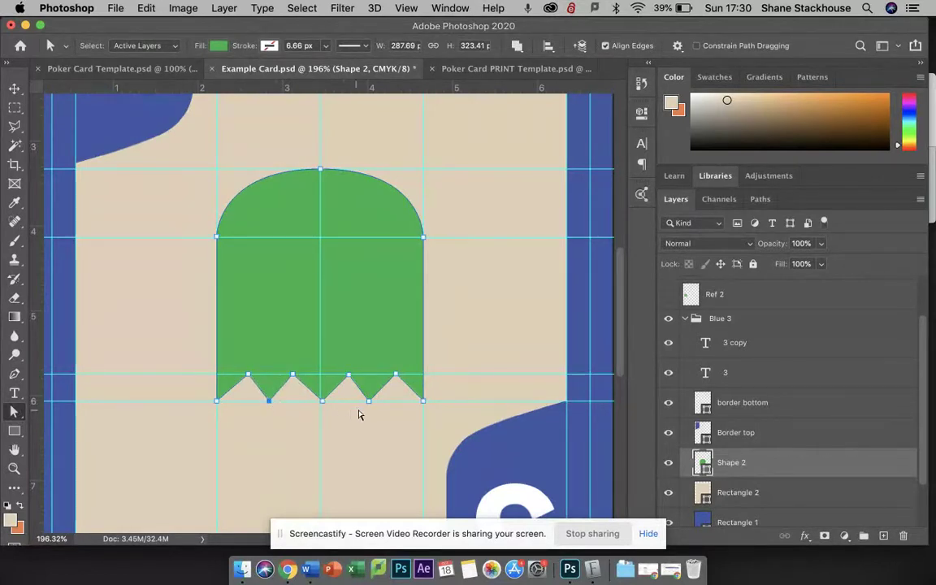
pyautogui.click(293, 376)
pyautogui.click(321, 402)
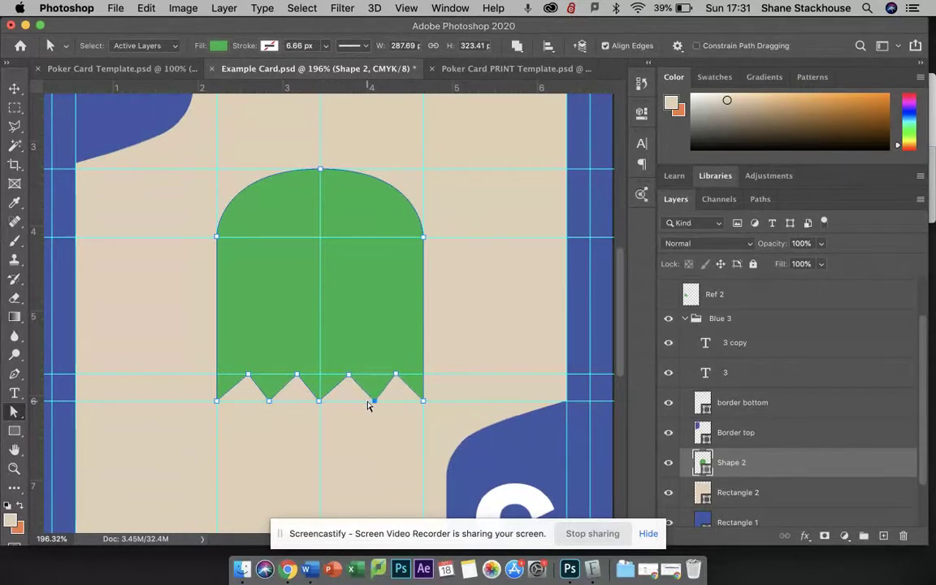
pyautogui.click(16, 89)
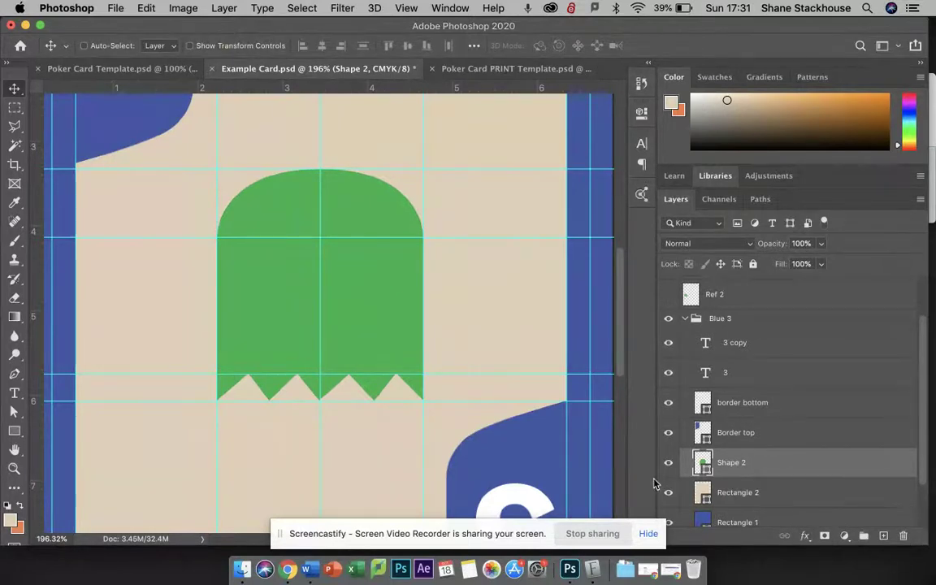
# Draw a white 75 px circle on a new layer on the ghost's upper left.
pyautogui.click(15, 436)
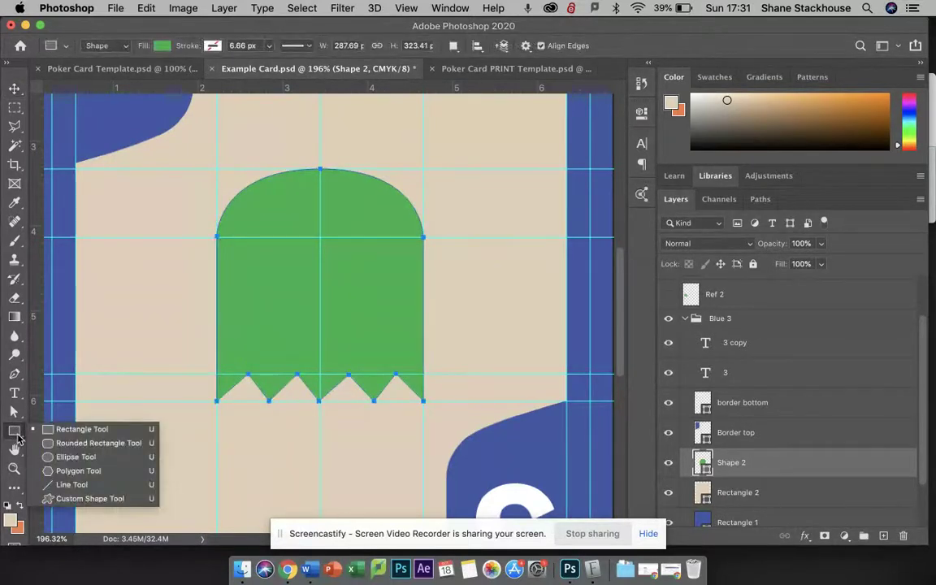
pyautogui.click(58, 458)
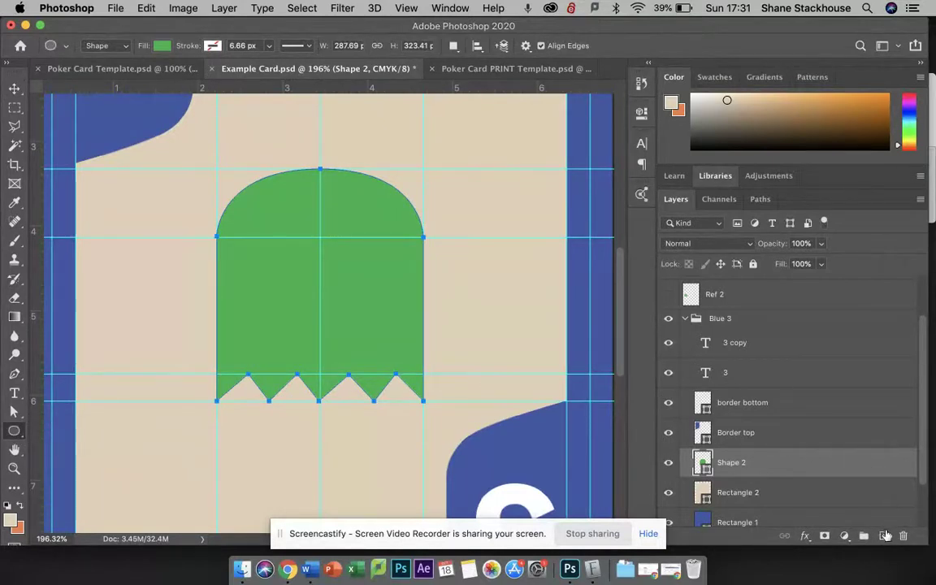
pyautogui.click(884, 536)
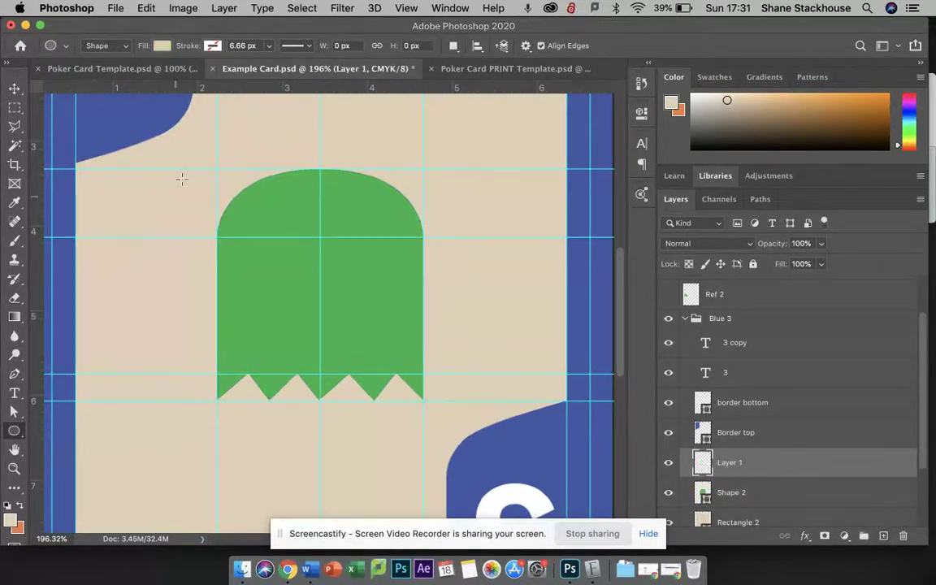
pyautogui.click(162, 47)
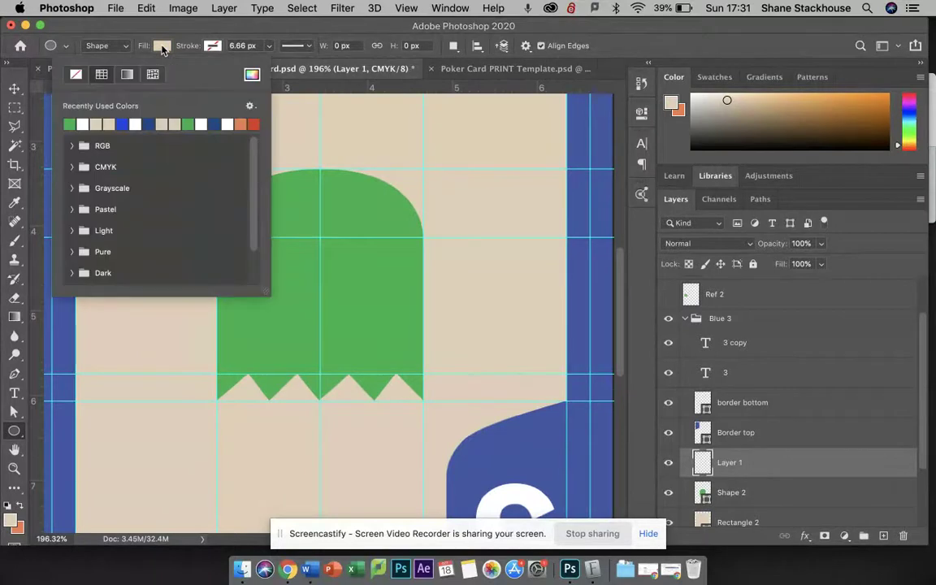
pyautogui.click(83, 124)
pyautogui.click(166, 45)
pyautogui.moveTo(261, 223); pyautogui.dragTo(311, 274)
pyautogui.moveTo(288, 283); pyautogui.dragTo(333, 278)
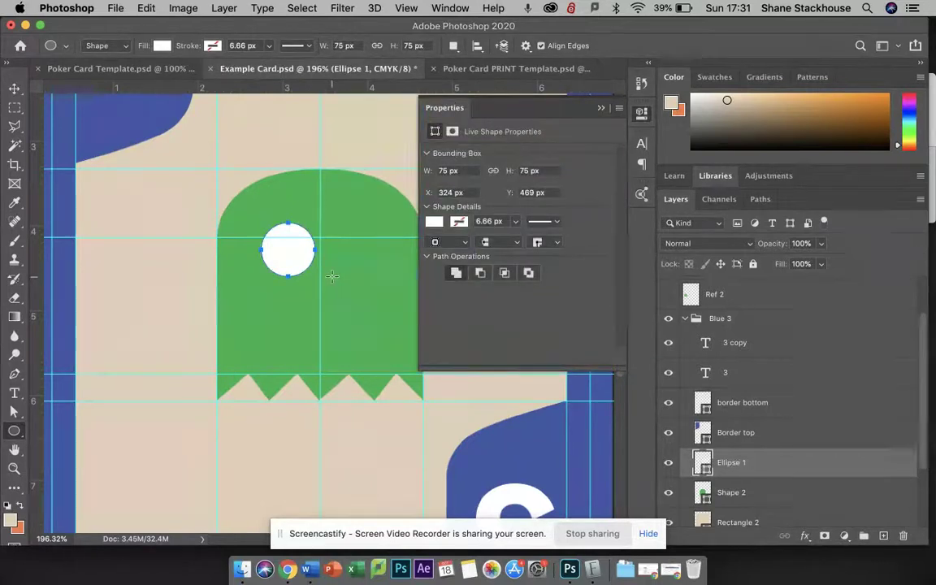
# Rename the circle layer to 'Eye white'.
pyautogui.doubleClick(731, 463)
pyautogui.write('Eye')
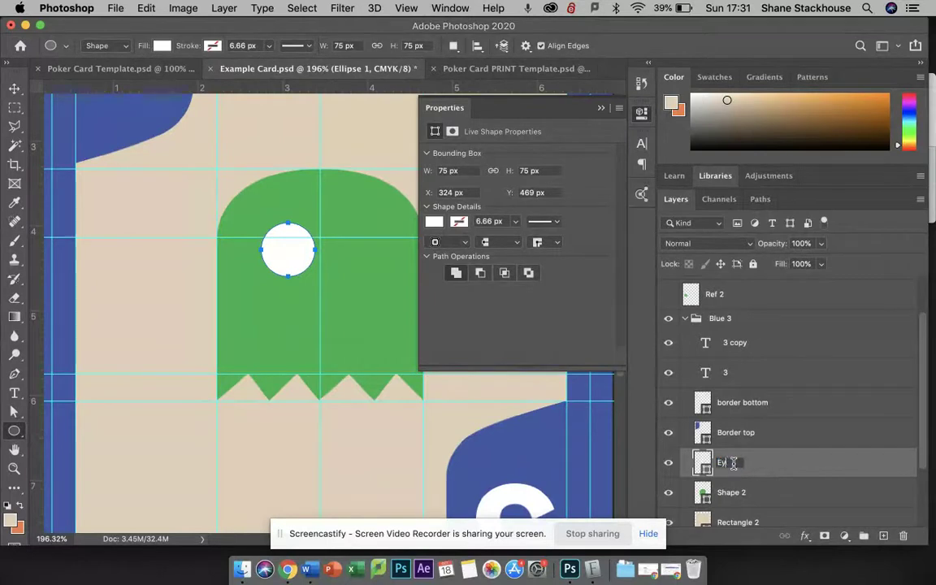
pyautogui.write(' white')
pyautogui.press('Return')
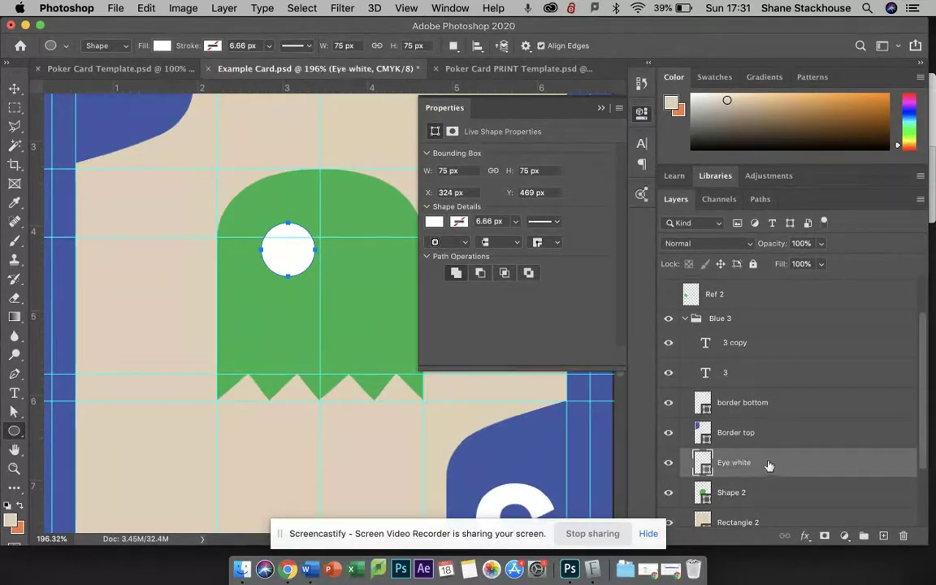
# Duplicate the white eye and move the copy right to form the second eye.
pyautogui.press('super+j')
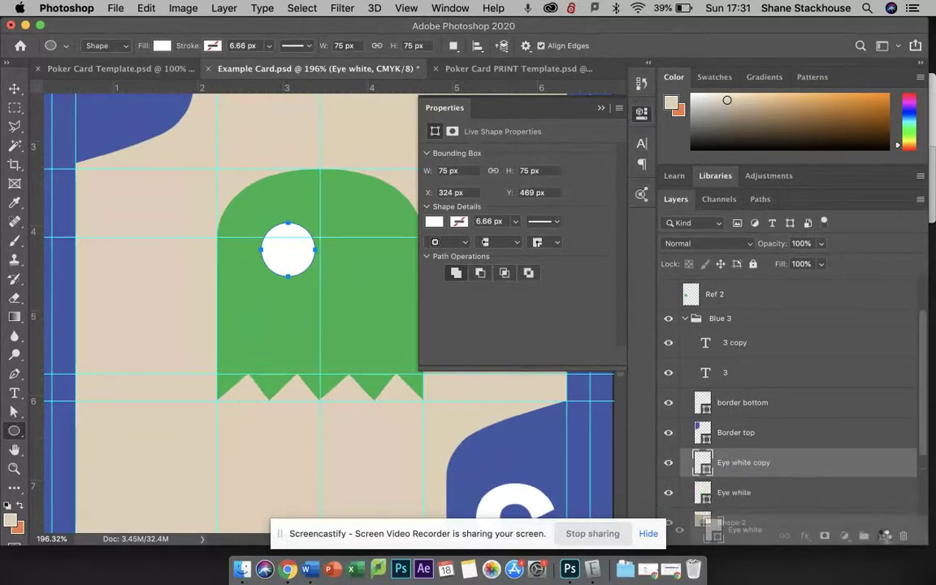
pyautogui.click(391, 289)
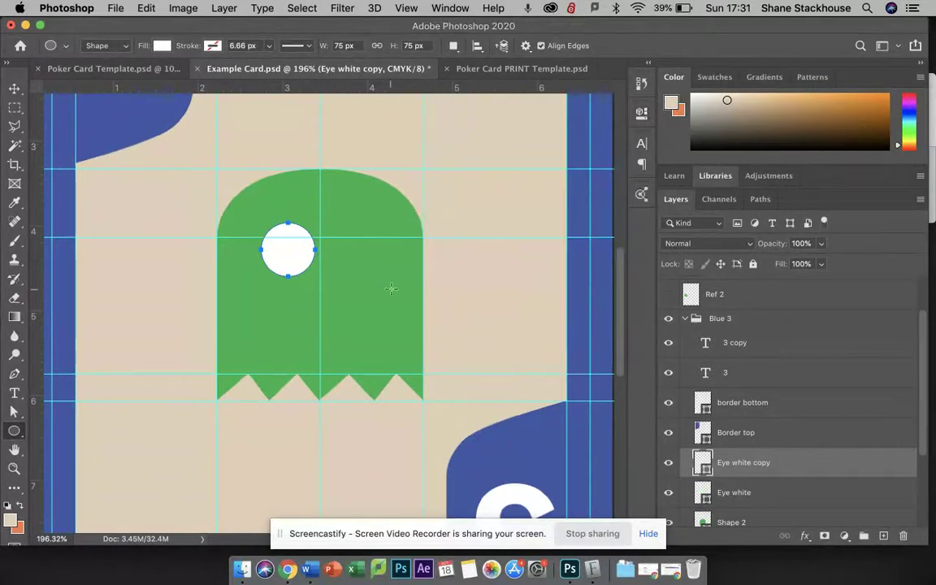
pyautogui.press('v')
pyautogui.moveTo(303, 254); pyautogui.dragTo(381, 257)
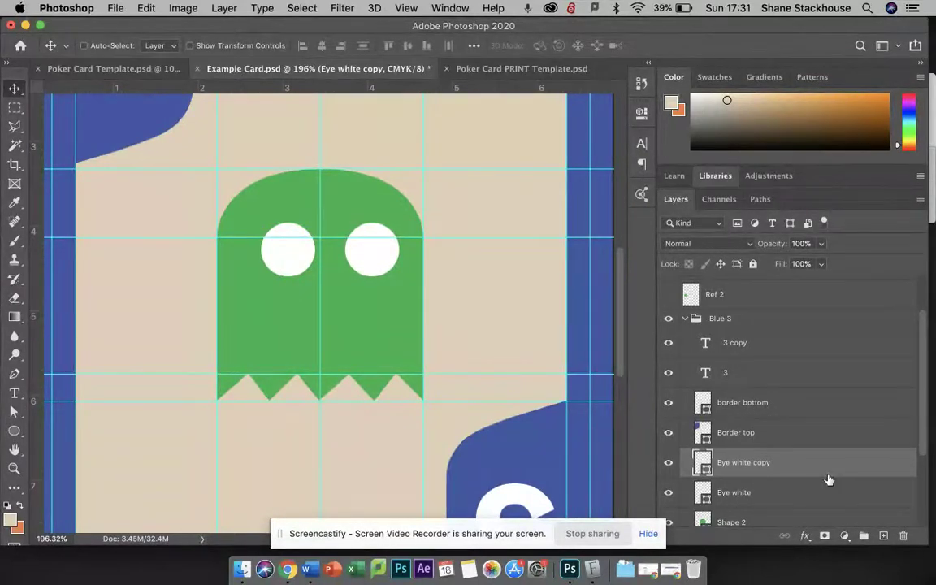
# Duplicate the second eye again and preview dark blue 4953a4 as its colour.
pyautogui.moveTo(833, 469); pyautogui.dragTo(885, 535)
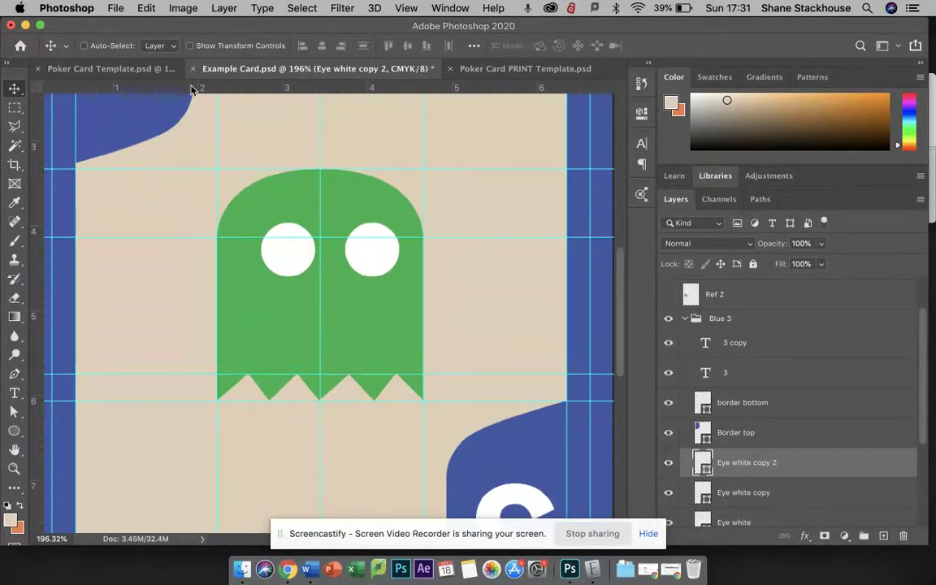
pyautogui.doubleClick(703, 463)
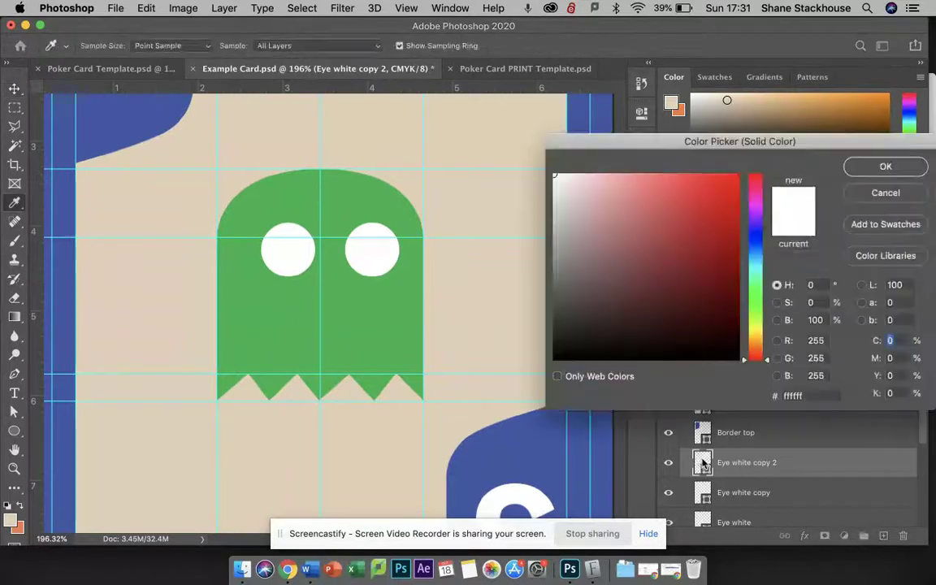
pyautogui.click(759, 240)
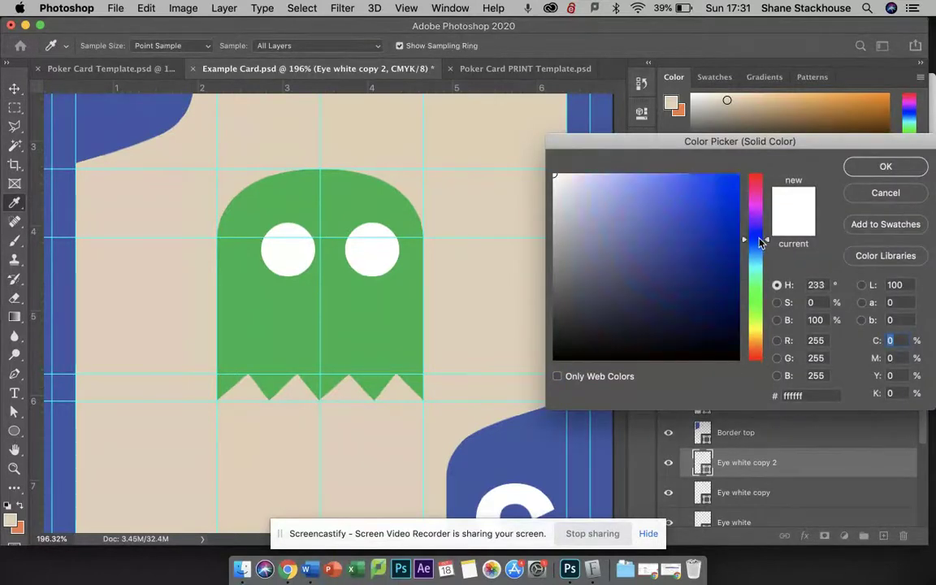
pyautogui.moveTo(625, 197)
pyautogui.mouseDown()
pyautogui.moveTo(681, 202)
pyautogui.moveTo(650, 180)
pyautogui.moveTo(642, 220)
pyautogui.moveTo(657, 240)
pyautogui.mouseUp()
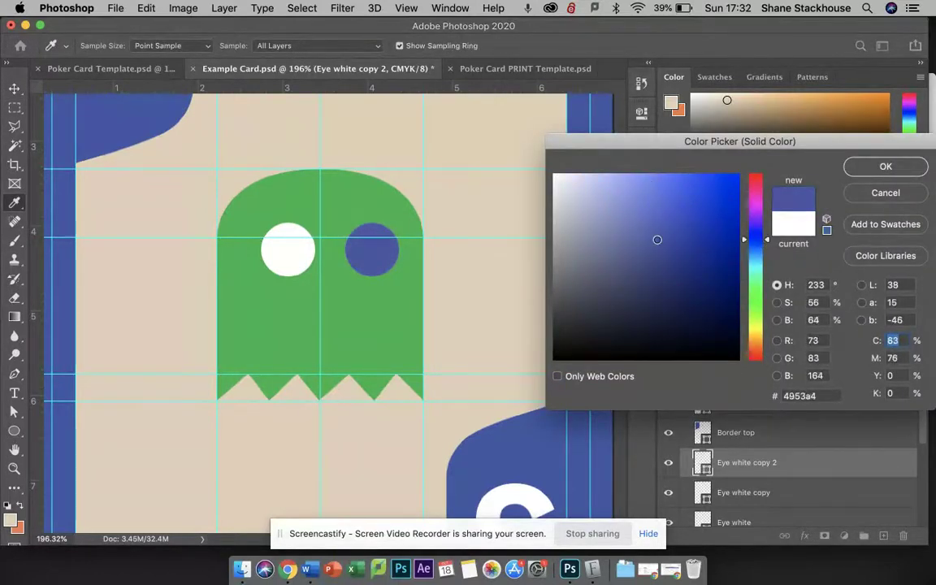
# Apply the dark blue, shrink it into a right-eye pupil and rename the layer 'Eye blue'.
pyautogui.click(879, 166)
pyautogui.press('super+t')
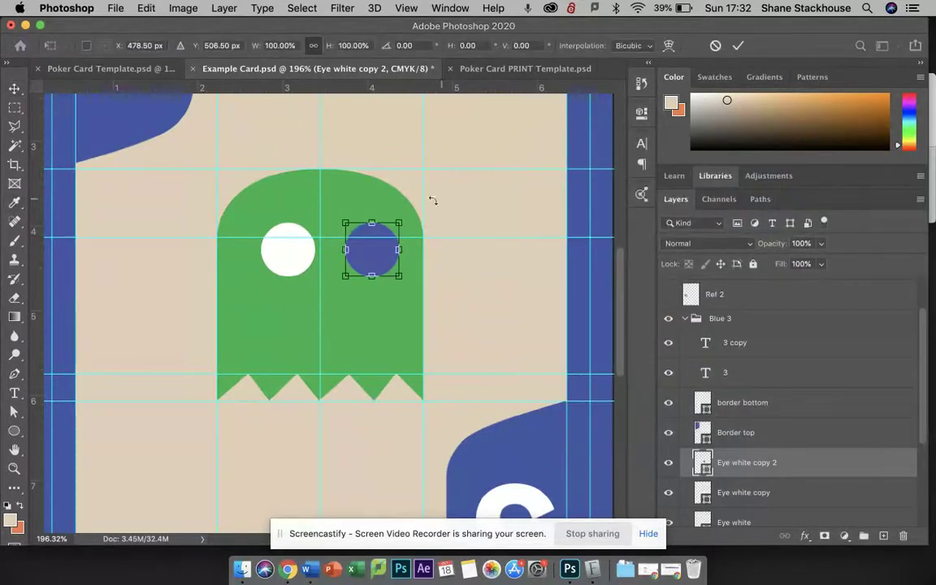
pyautogui.moveTo(391, 232); pyautogui.dragTo(375, 255)
pyautogui.press('Return')
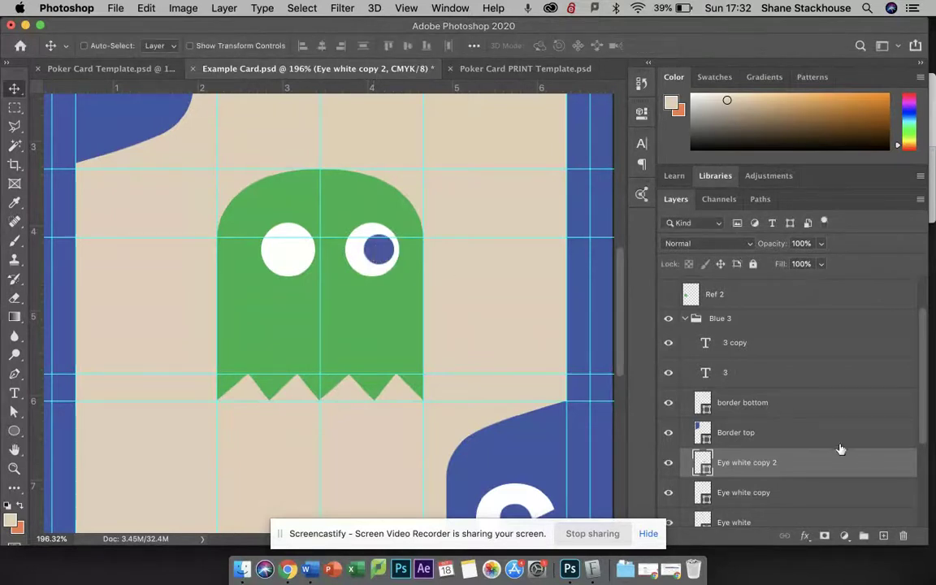
pyautogui.doubleClick(745, 462)
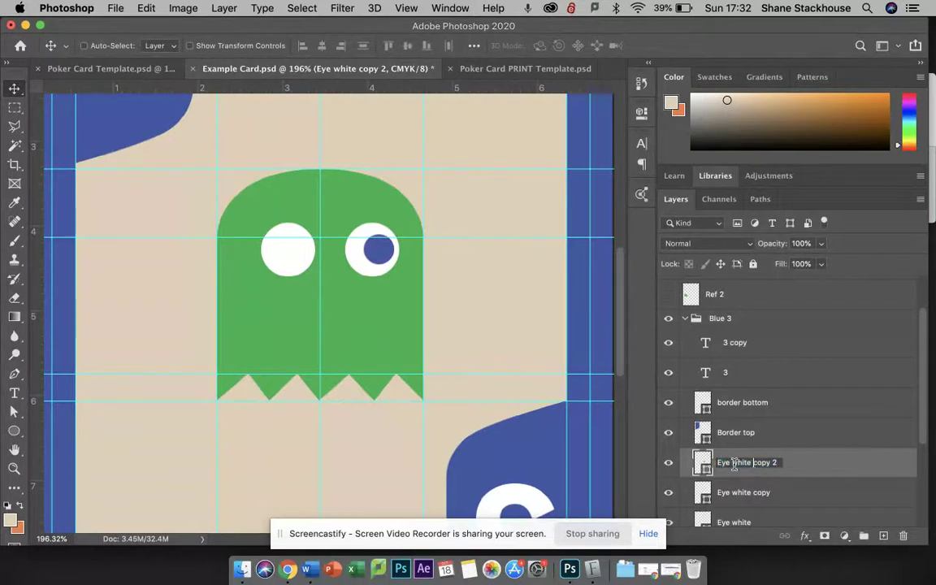
pyautogui.moveTo(732, 462); pyautogui.dragTo(804, 465)
pyautogui.write('blue')
pyautogui.press('Return')
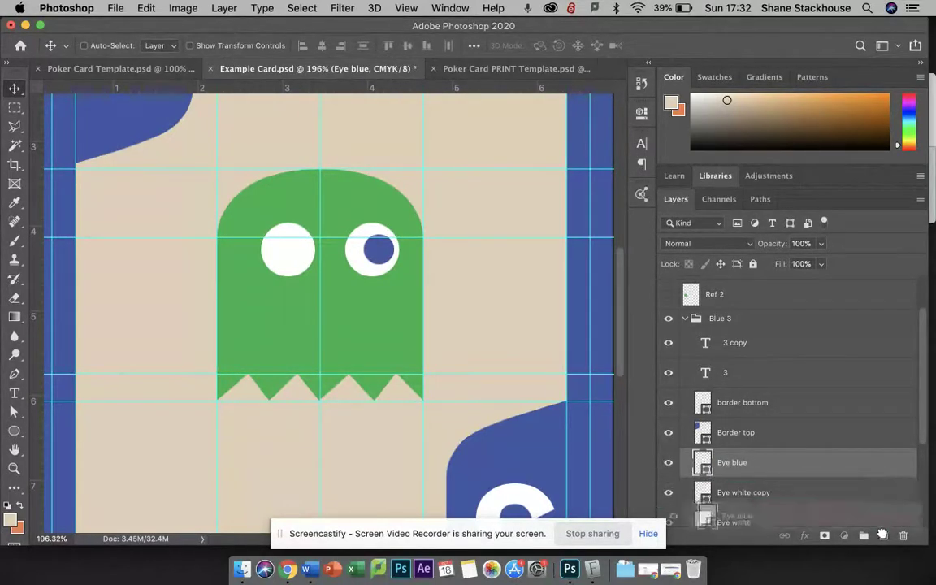
# Copy the pupil into the left eye, nudge both pupils right, and hide the guides.
pyautogui.press('super+j')
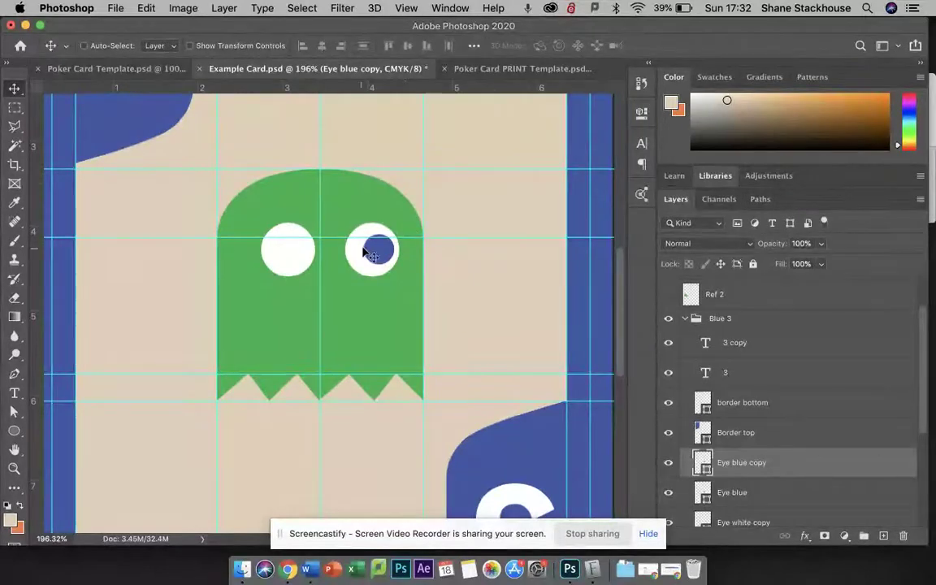
pyautogui.moveTo(378, 251); pyautogui.dragTo(286, 251)
pyautogui.press('Right')
pyautogui.press('Right')
pyautogui.press('Right')
pyautogui.press('Right')
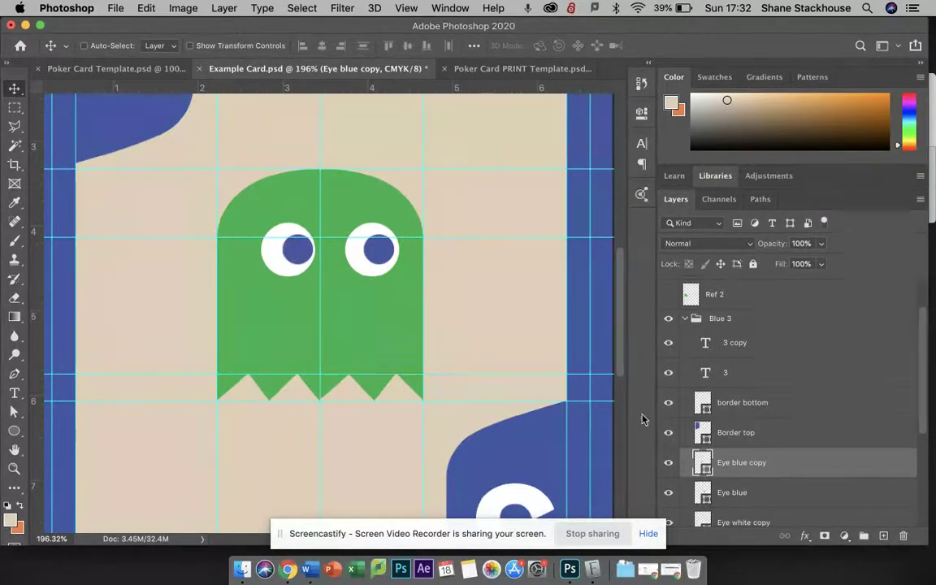
pyautogui.click(762, 492)
pyautogui.press('Right')
pyautogui.press('Right')
pyautogui.press('Right')
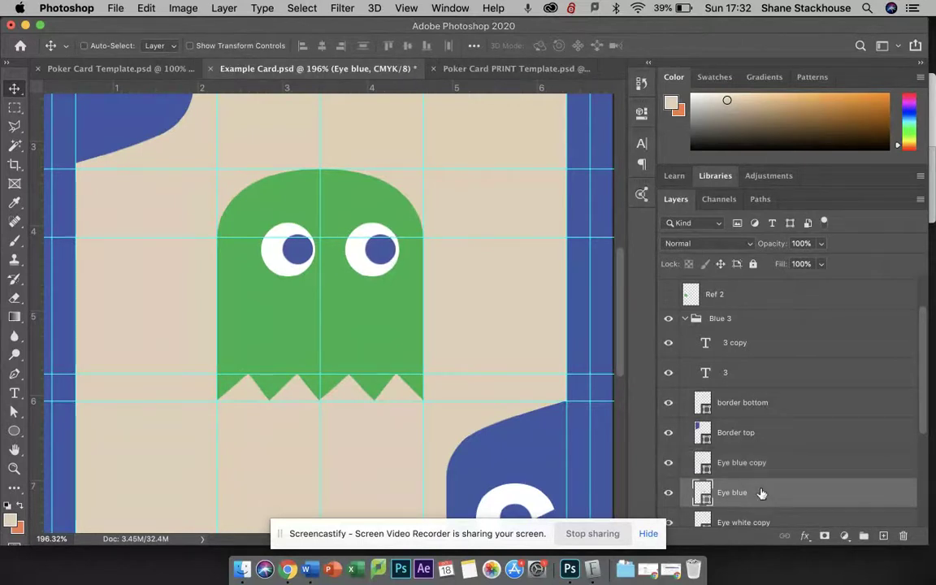
pyautogui.press('super+semicolon')
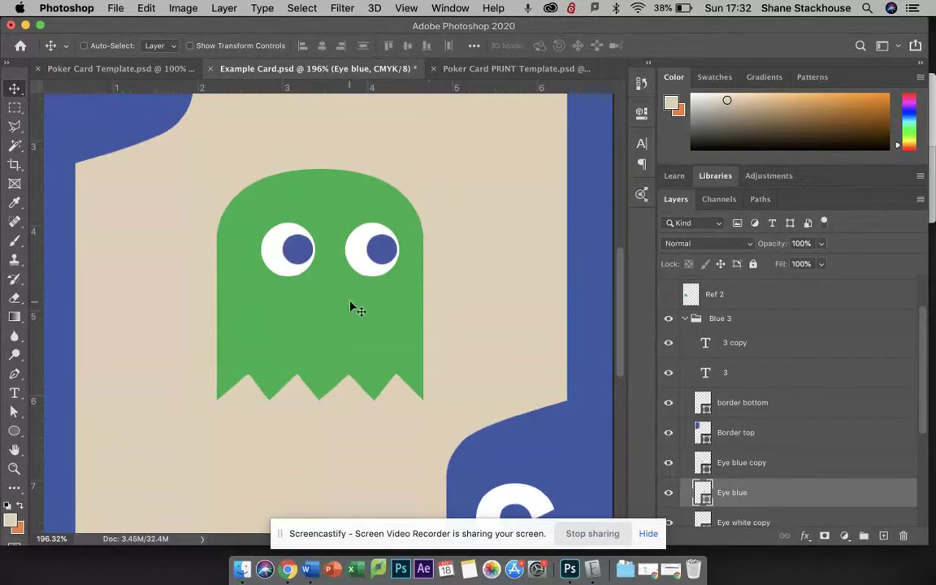
# Duplicate the Blue 3 group as 'Blue 4' and hide the Blue 3 and RED 2 groups.
pyautogui.scroll(-5, 351, 307)
pyautogui.scroll(-1, 351, 307)
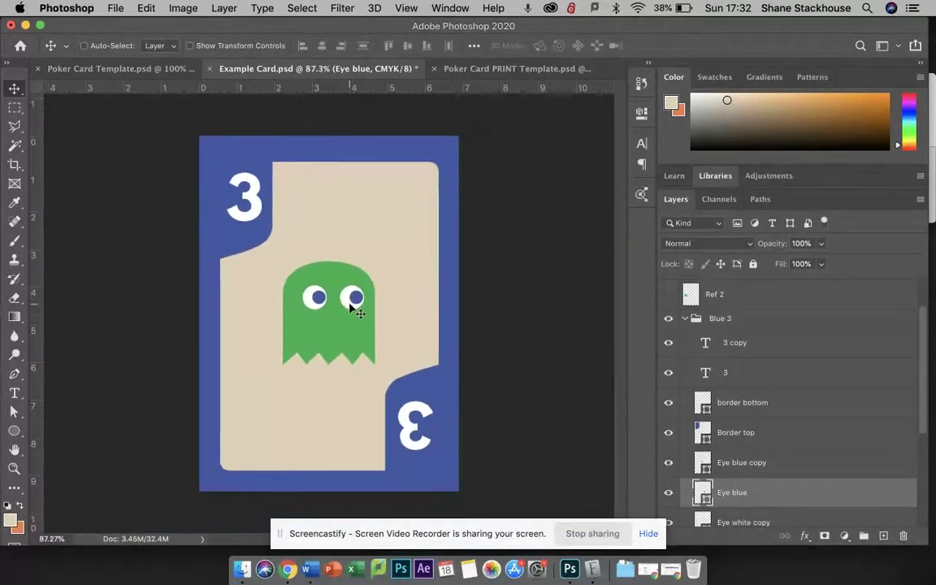
pyautogui.click(683, 322)
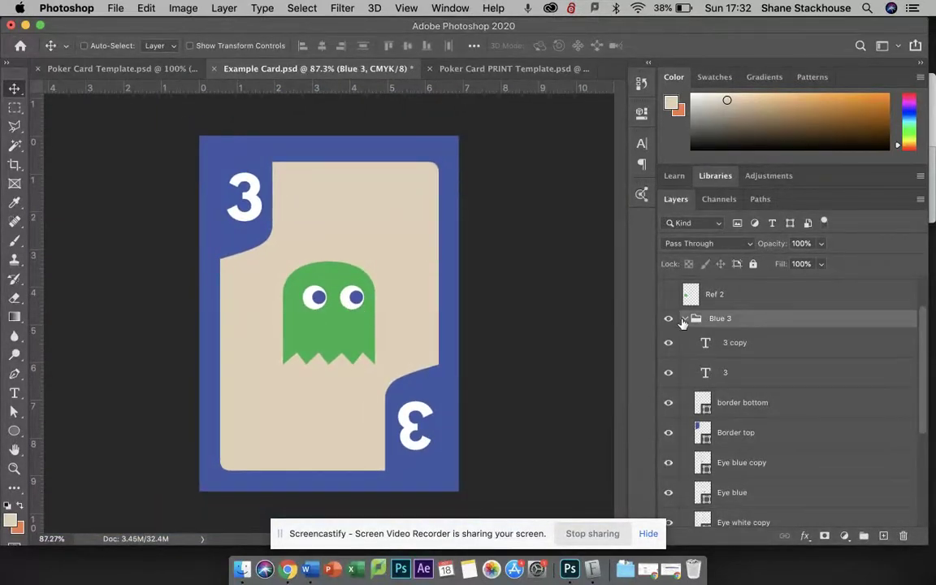
pyautogui.click(684, 319)
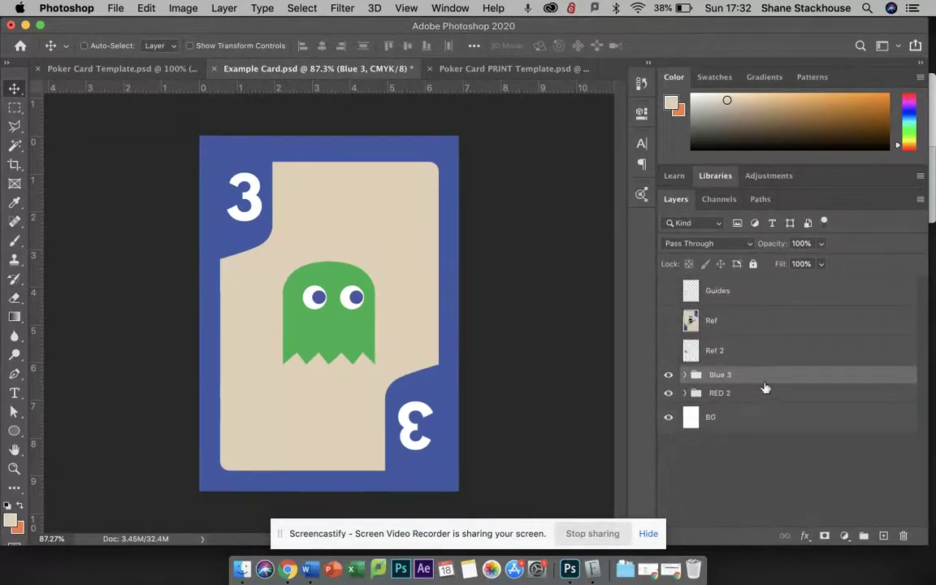
pyautogui.moveTo(777, 376); pyautogui.dragTo(884, 532)
pyautogui.doubleClick(736, 374)
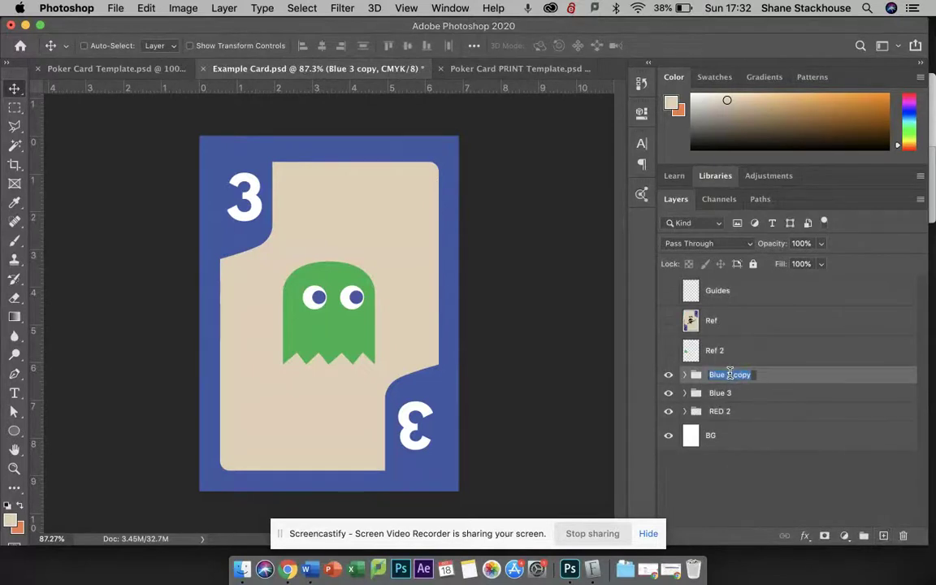
pyautogui.moveTo(726, 376); pyautogui.dragTo(741, 384)
pyautogui.write('4')
pyautogui.press('Return')
pyautogui.moveTo(668, 393); pyautogui.dragTo(669, 419)
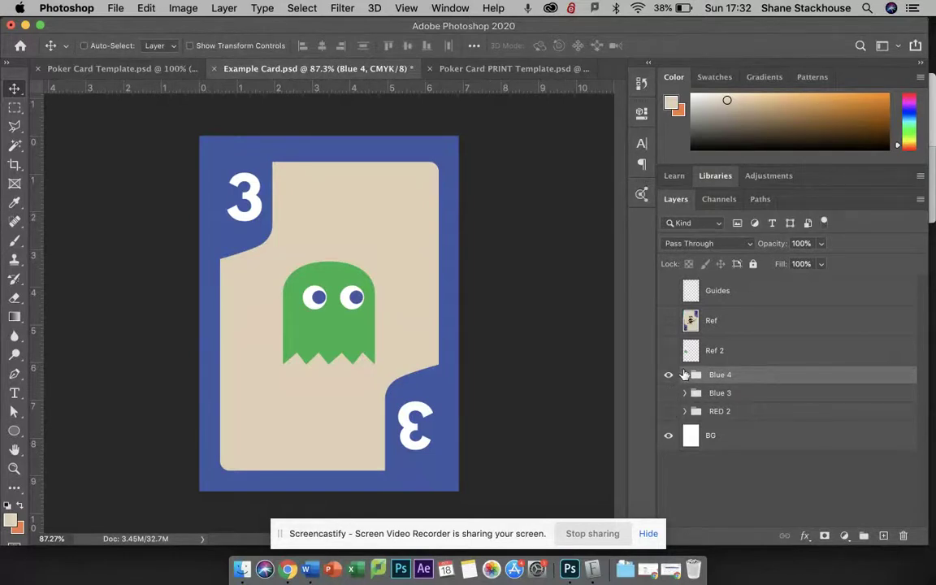
# Change both corner numbers in Blue 4 from 3 to 4.
pyautogui.click(685, 375)
pyautogui.click(744, 400)
pyautogui.press('t')
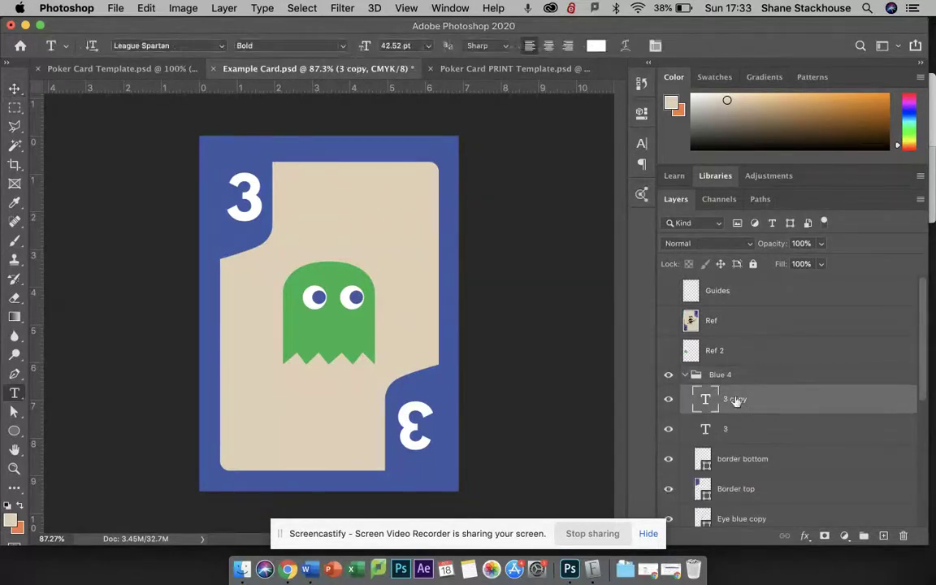
pyautogui.click(223, 175)
pyautogui.doubleClick(236, 192)
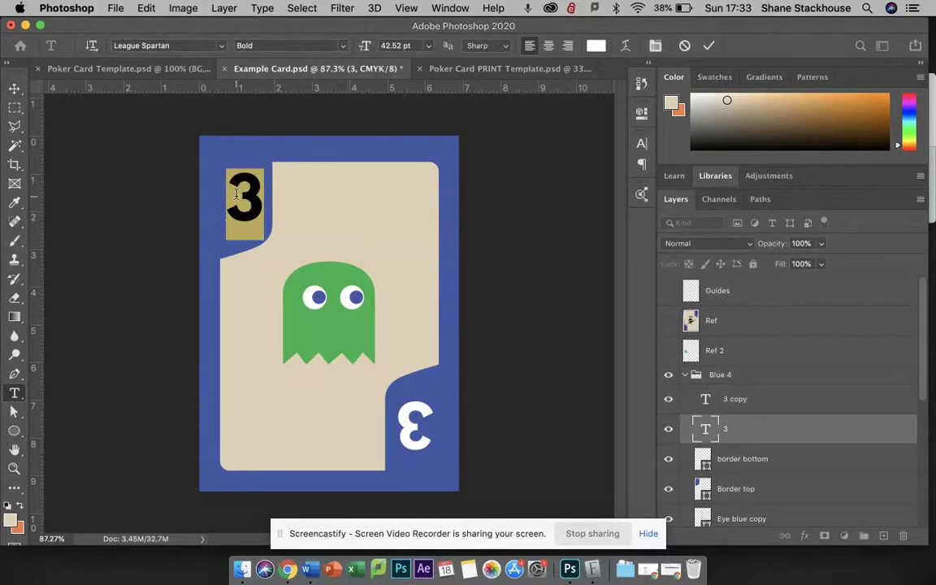
pyautogui.write('4')
pyautogui.click(15, 87)
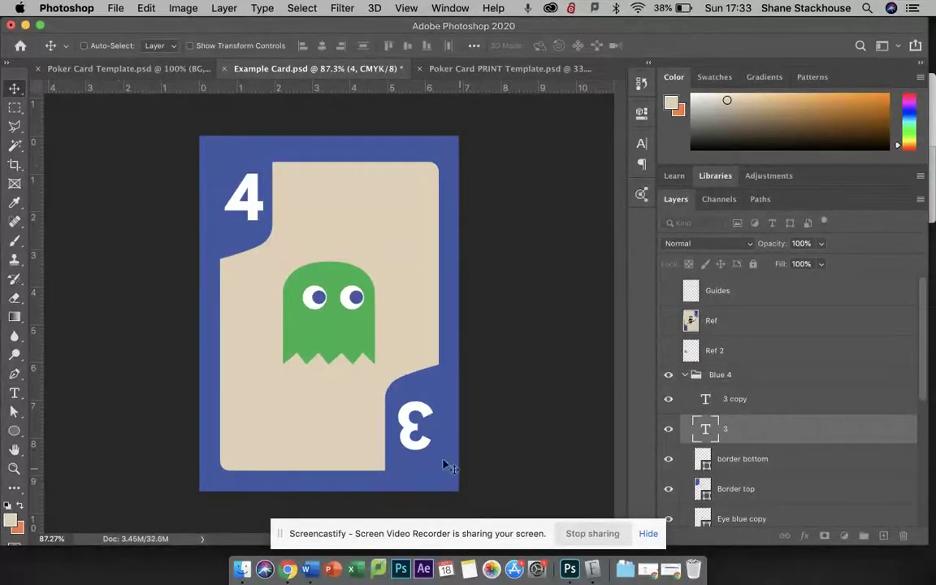
pyautogui.press('t')
pyautogui.doubleClick(407, 424)
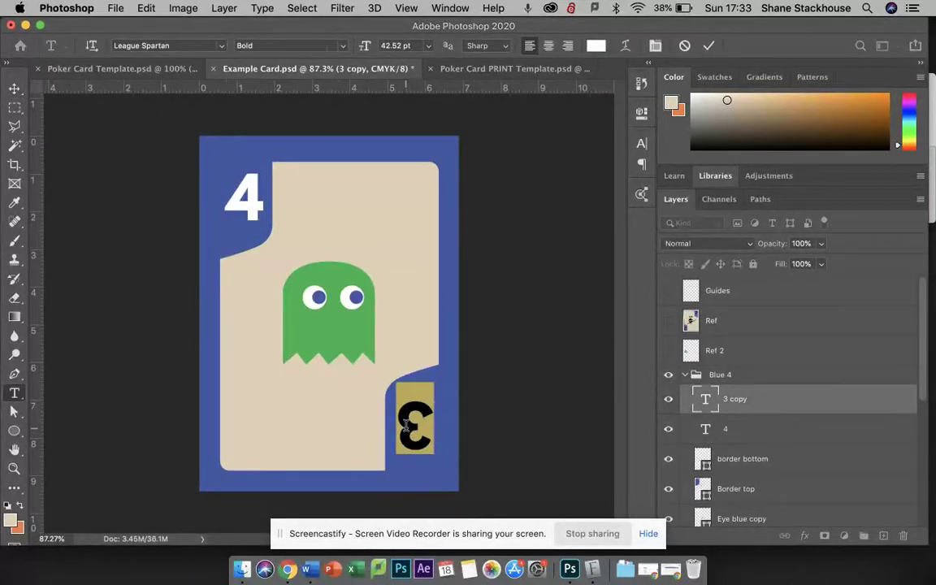
pyautogui.write('4')
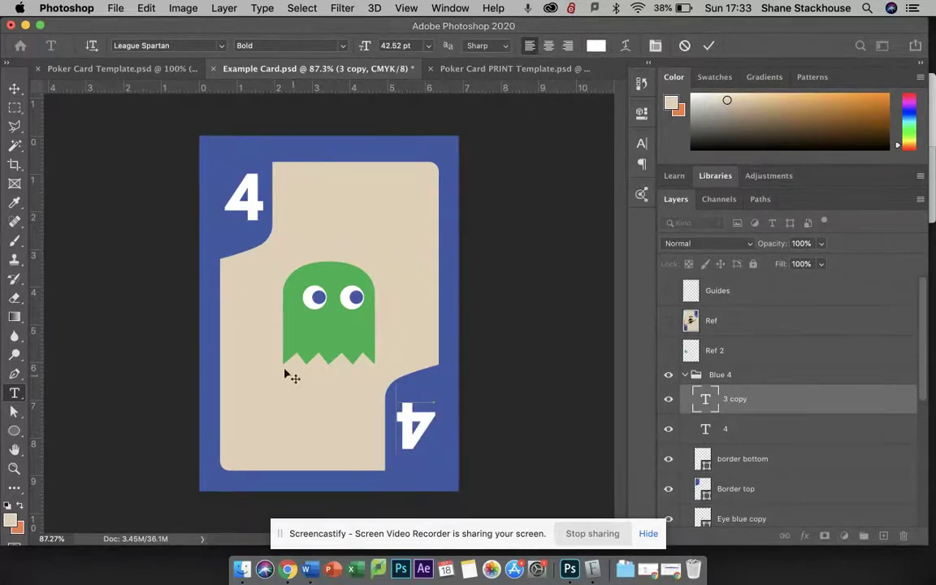
pyautogui.click(14, 88)
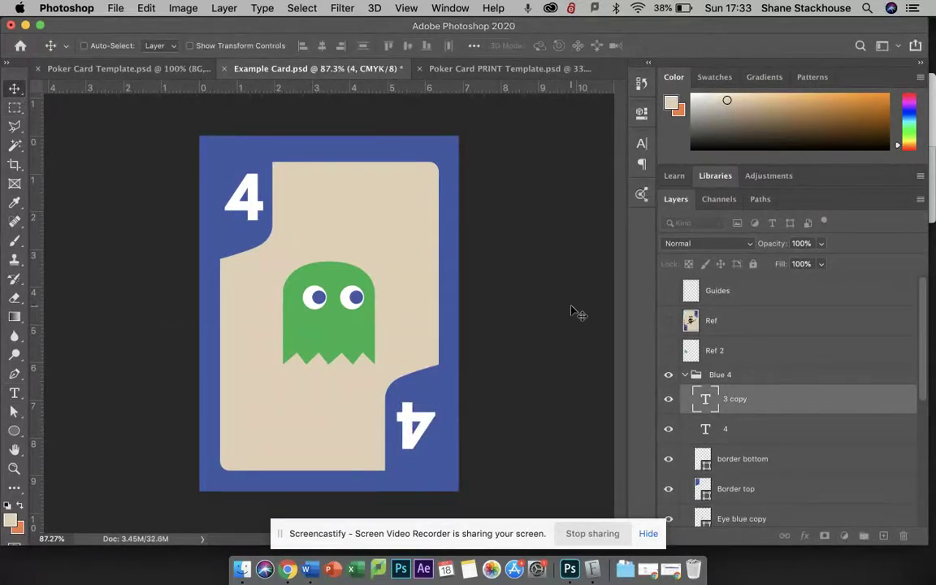
# Duplicate the Blue 4 group and rename the copy 'Red 4 copy'.
pyautogui.click(685, 374)
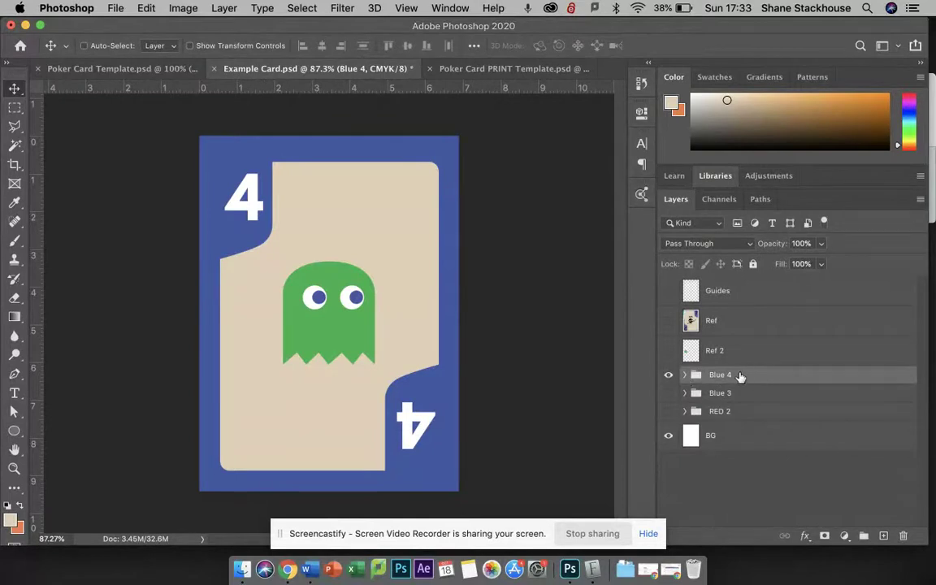
pyautogui.moveTo(742, 377); pyautogui.dragTo(883, 533)
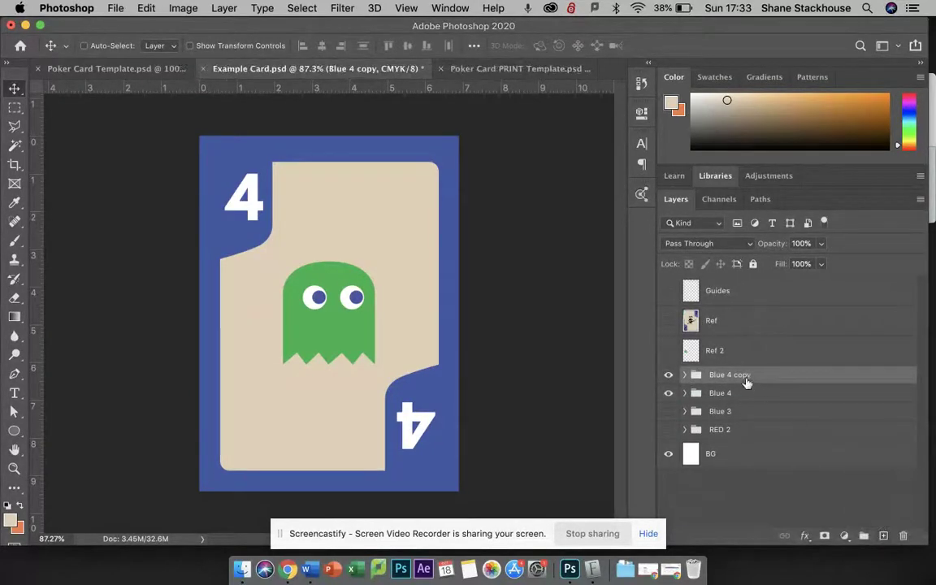
pyautogui.doubleClick(727, 375)
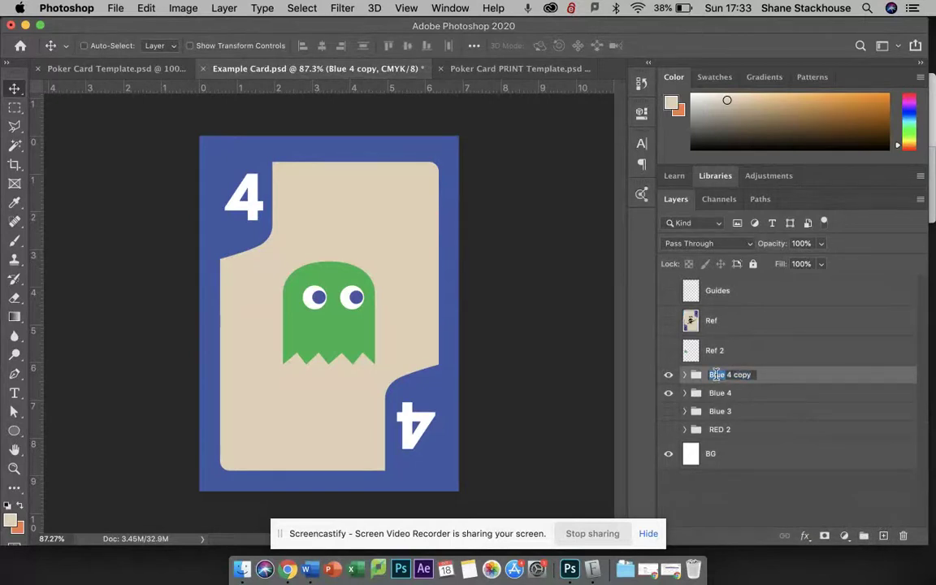
pyautogui.doubleClick(716, 374)
pyautogui.write('Red')
pyautogui.press('Return')
# Change the Border top layer's colour to a bright red.
pyautogui.click(684, 375)
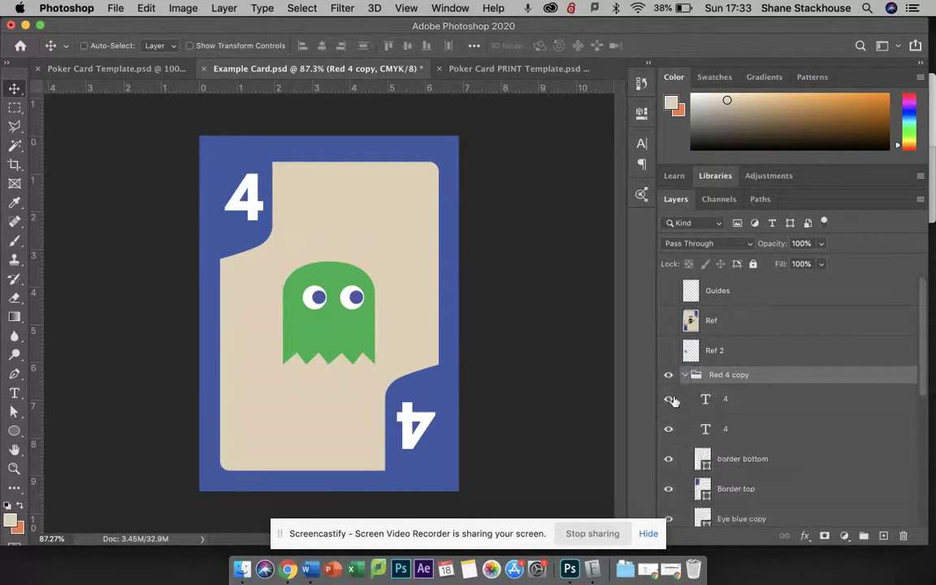
pyautogui.scroll(-3, 722, 430)
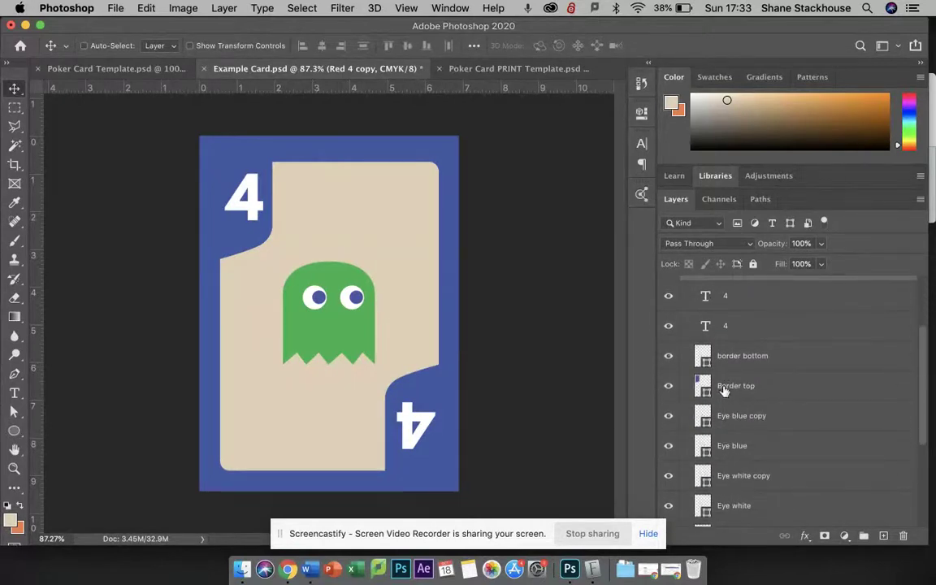
pyautogui.click(725, 390)
pyautogui.doubleClick(704, 387)
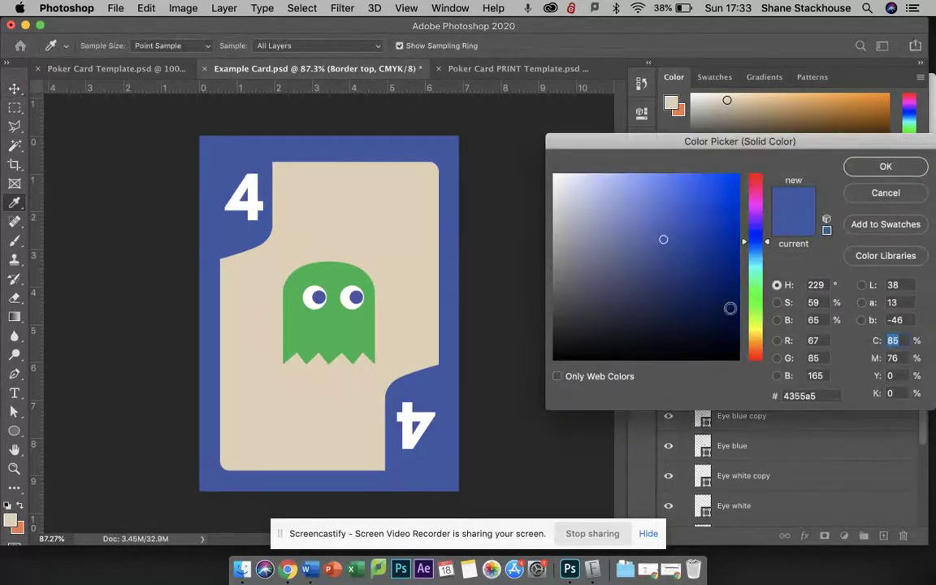
pyautogui.click(756, 187)
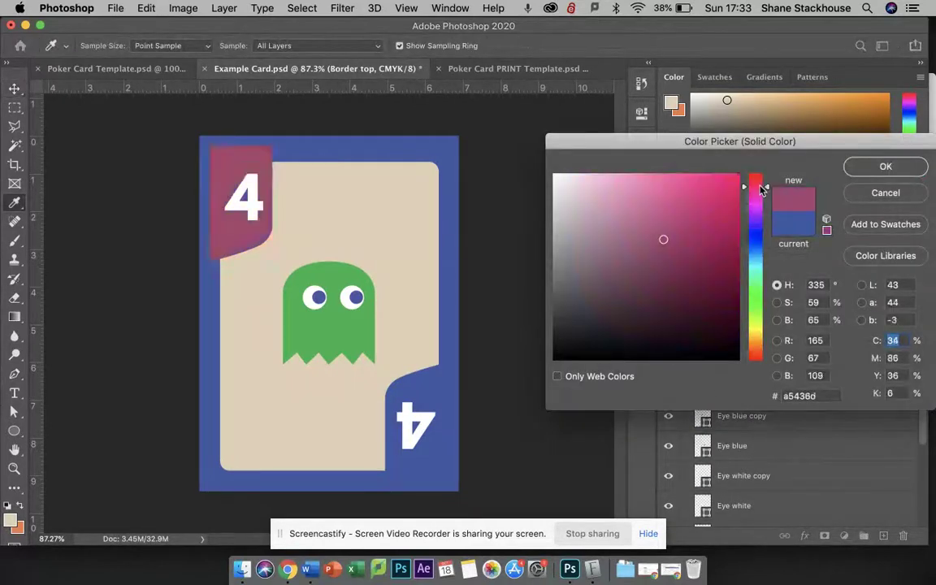
pyautogui.click(763, 234)
pyautogui.click(756, 354)
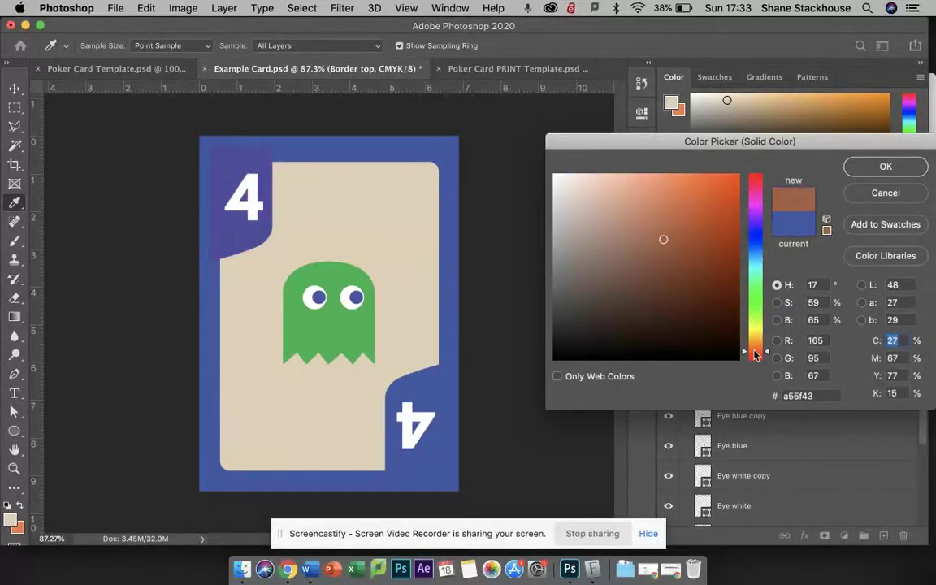
pyautogui.moveTo(756, 351); pyautogui.dragTo(756, 359)
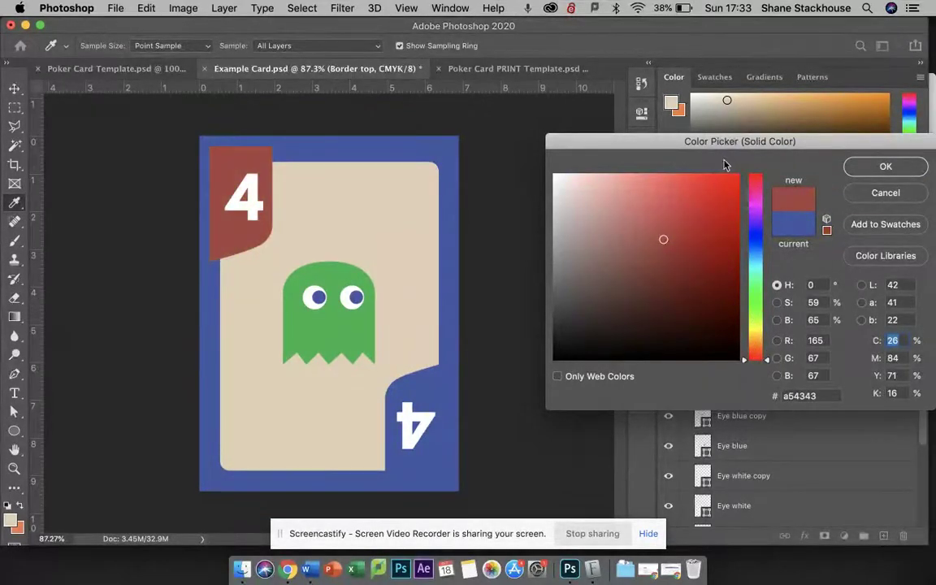
pyautogui.click(703, 203)
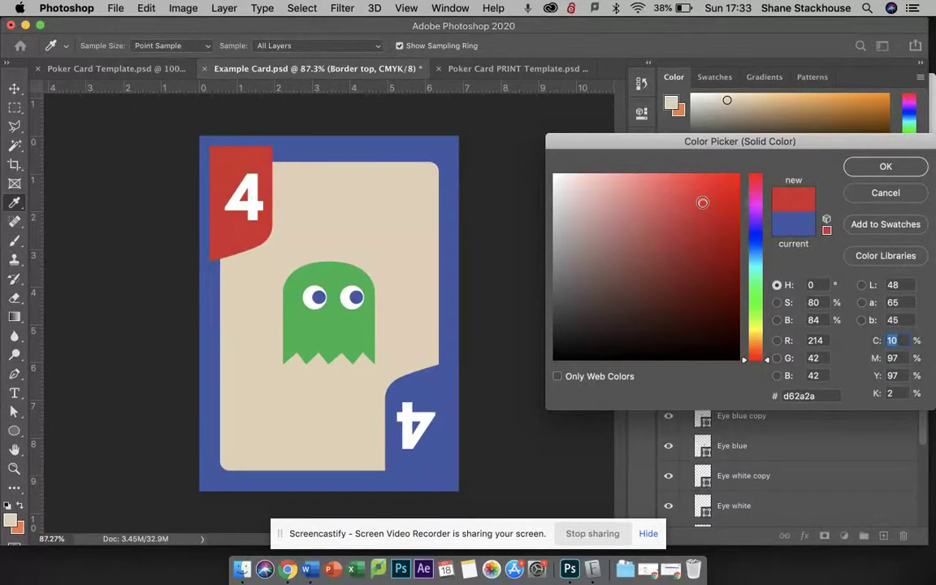
pyautogui.click(886, 166)
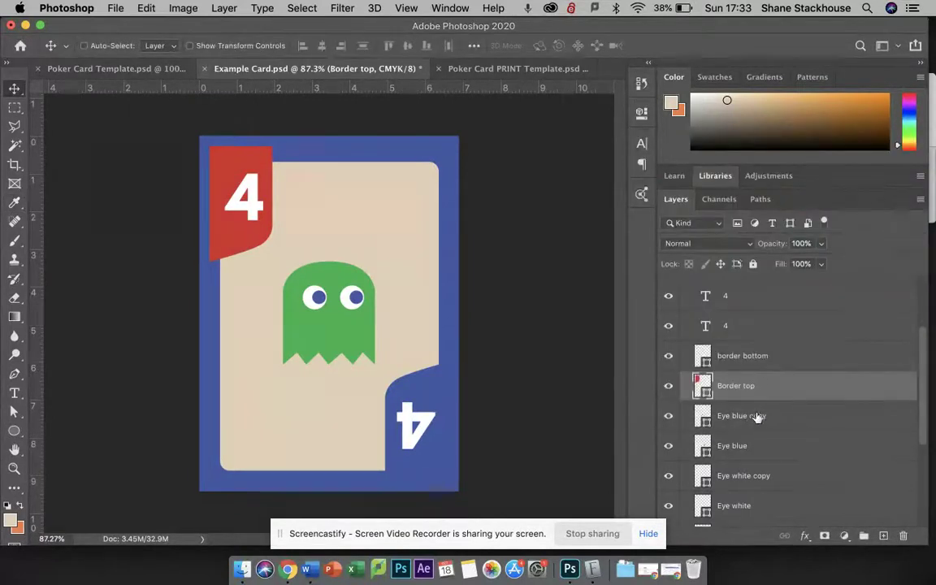
# Apply the same sampled red to the border bottom and Rectangle 1 outer border layers.
pyautogui.doubleClick(760, 355)
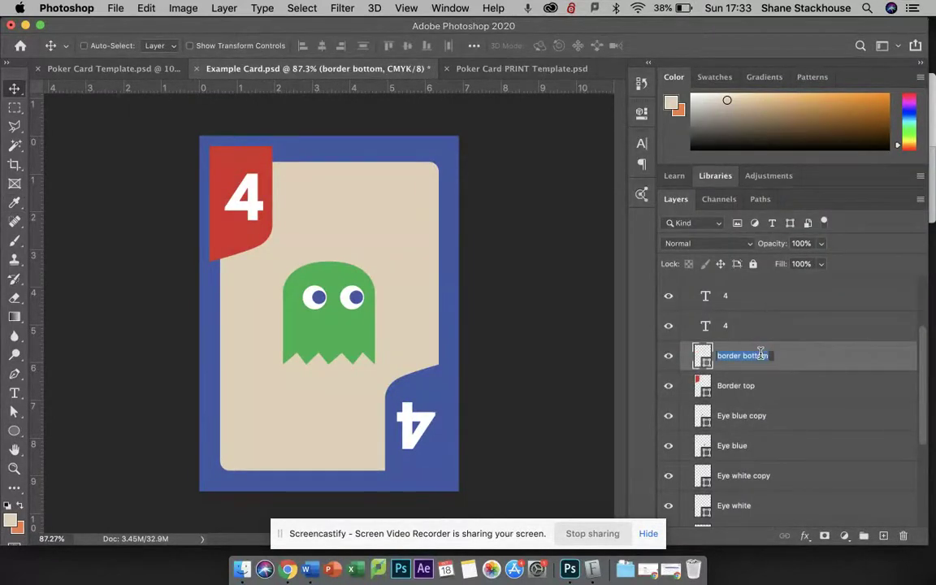
pyautogui.doubleClick(700, 356)
pyautogui.click(254, 161)
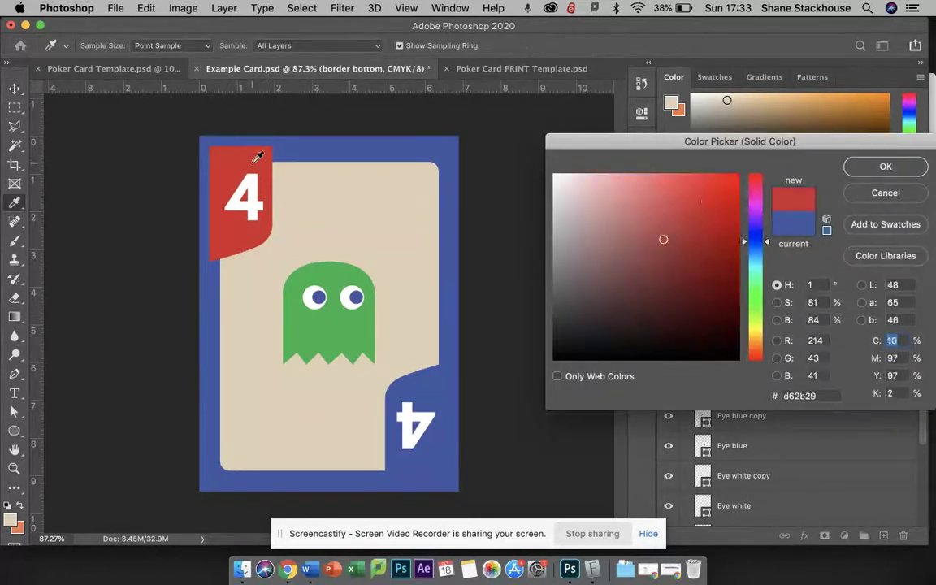
pyautogui.click(886, 168)
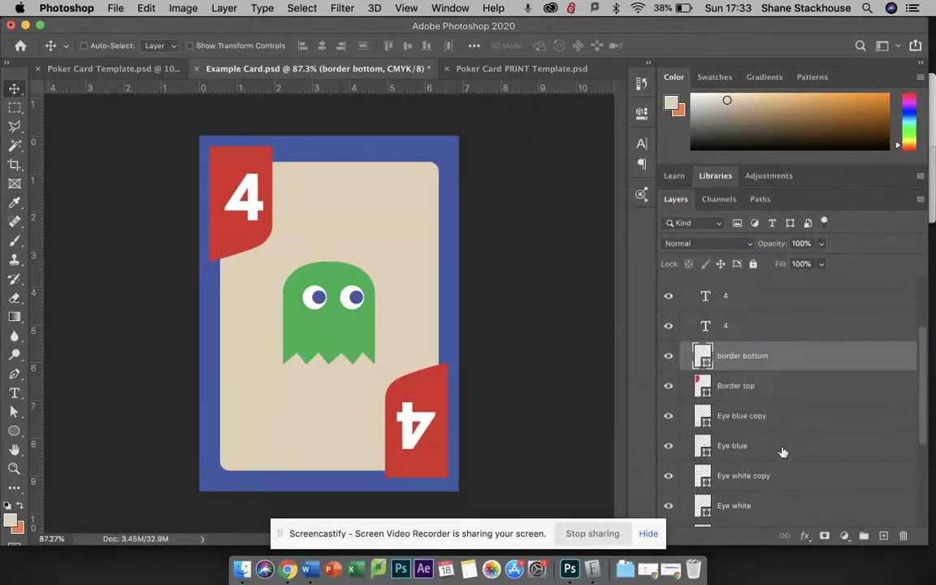
pyautogui.scroll(-3, 783, 451)
pyautogui.doubleClick(703, 495)
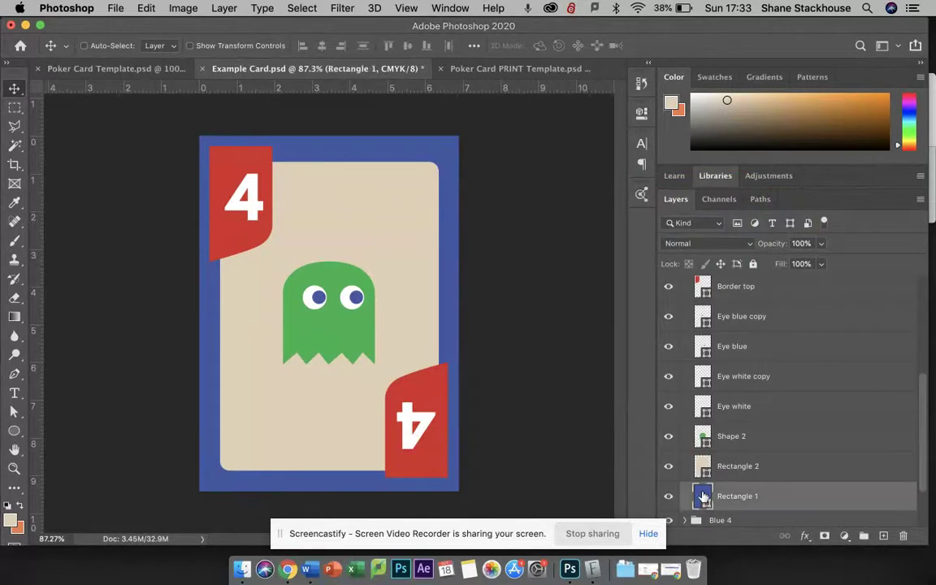
pyautogui.click(440, 384)
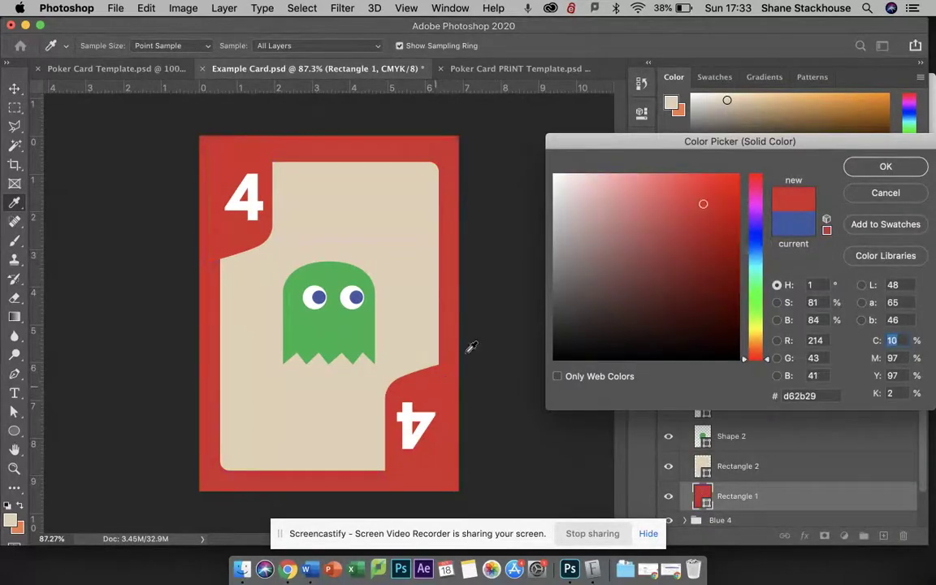
pyautogui.click(883, 166)
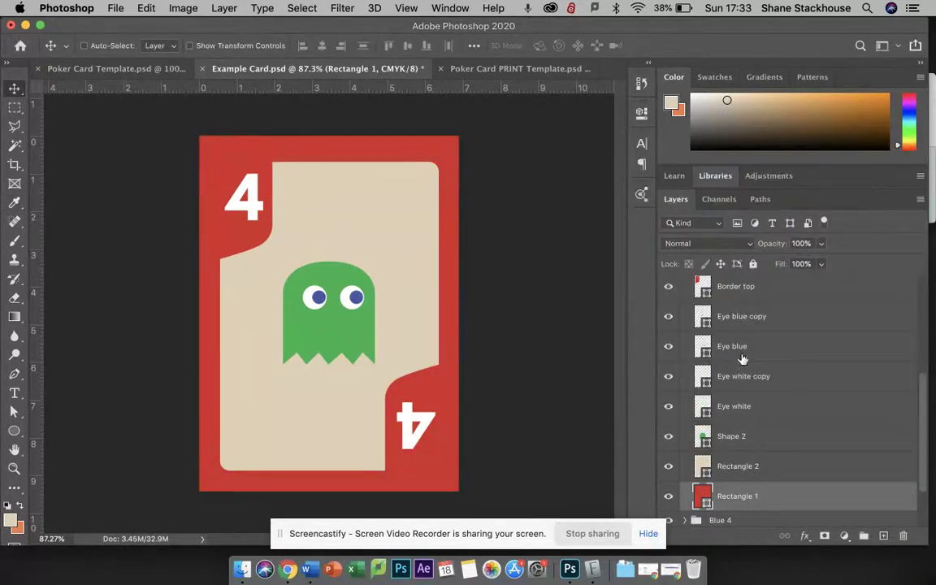
pyautogui.scroll(3, 742, 359)
pyautogui.click(685, 320)
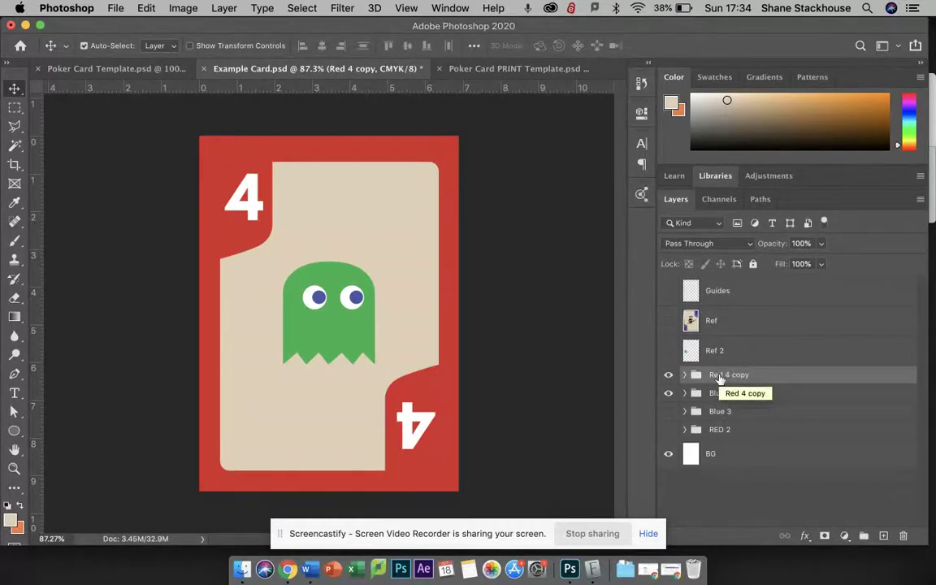
# Stamp visible layers into a merged Red 4 copy layer, verify it, then select all and copy.
pyautogui.press('alt+super+e')
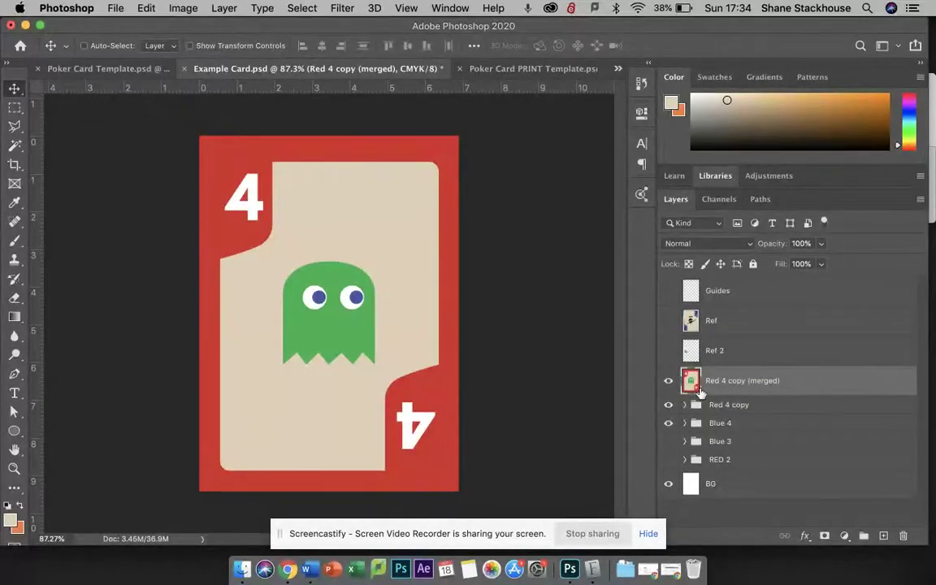
pyautogui.click(668, 381)
pyautogui.click(668, 404)
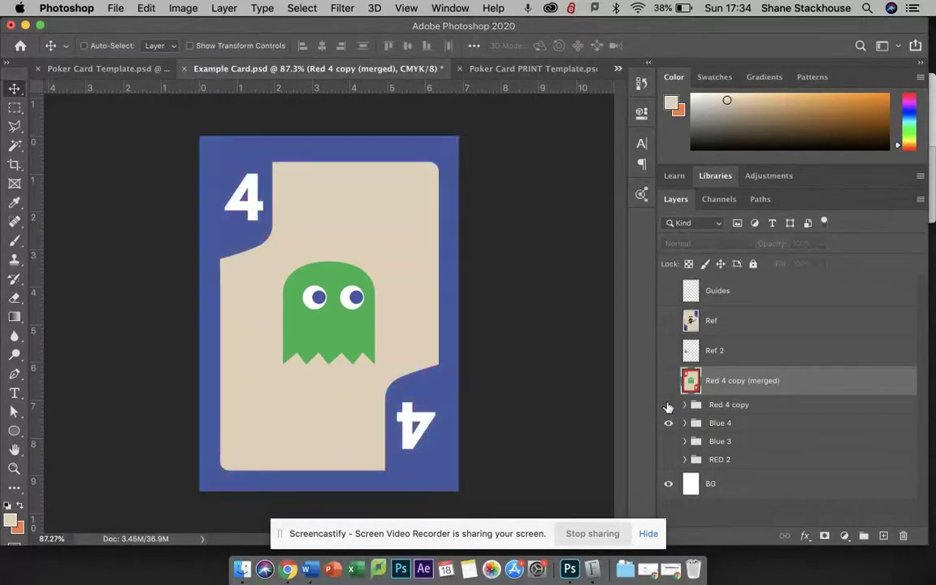
pyautogui.click(668, 423)
pyautogui.click(668, 381)
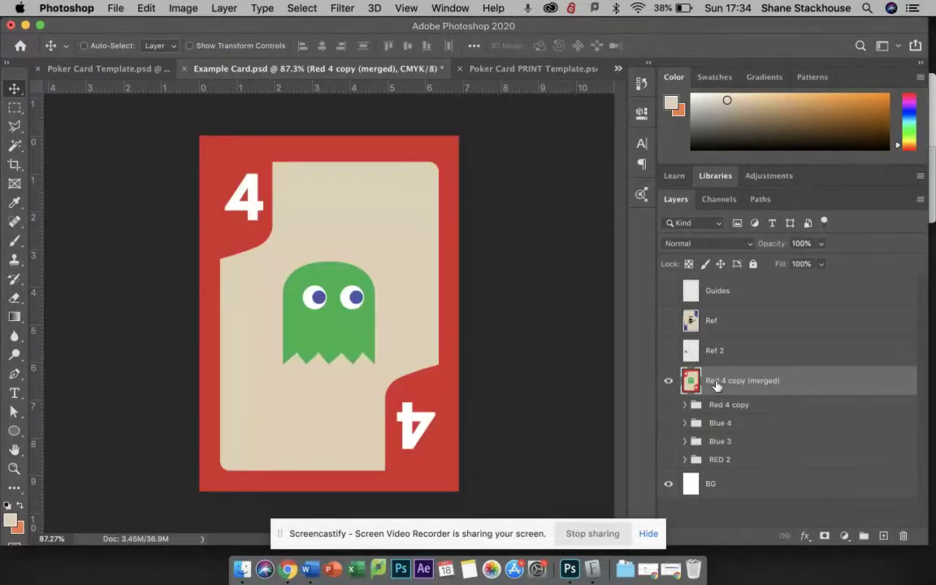
pyautogui.press('super+a')
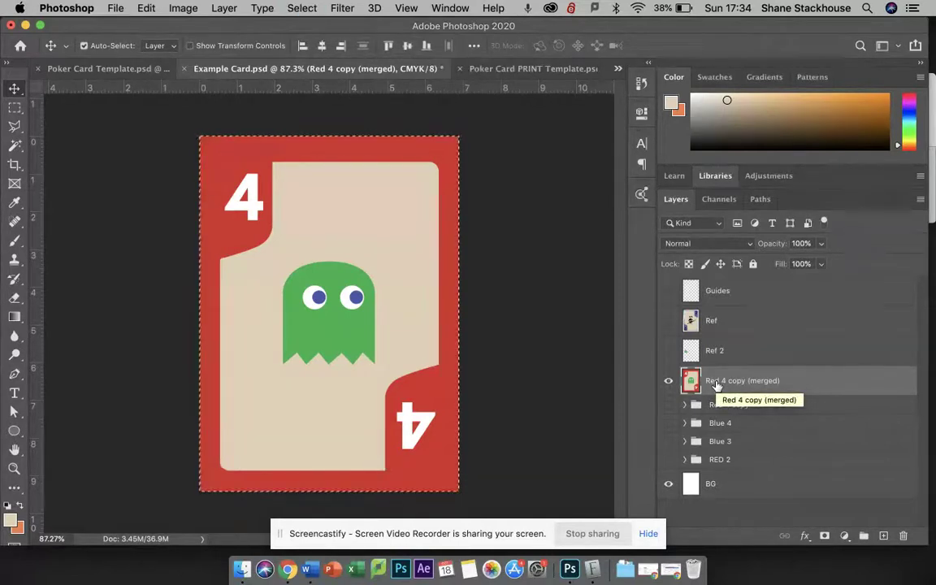
pyautogui.press('super+c')
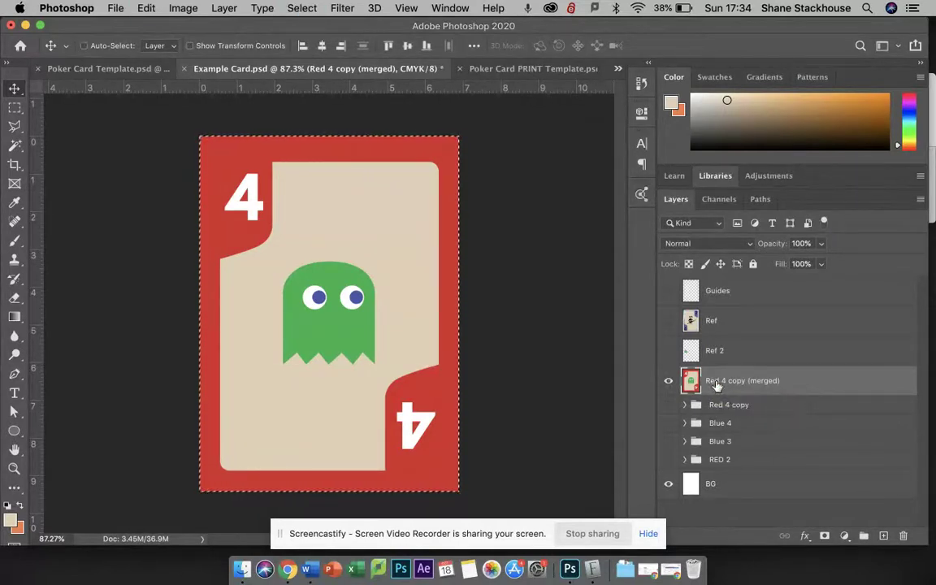
# Paste the red 4 card above Layer 1 copy 5 in the PRINT Template and fit it into the top-left slot.
pyautogui.click(532, 69)
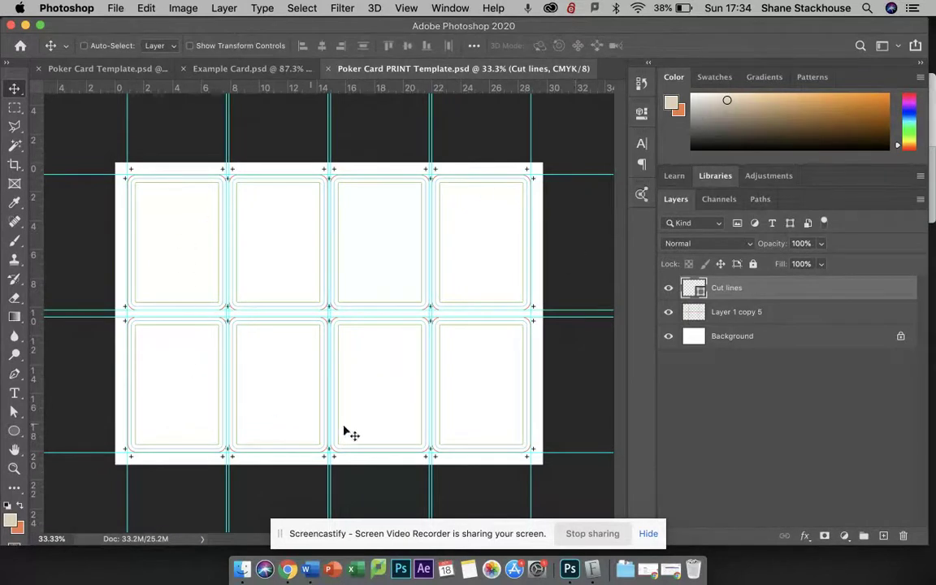
pyautogui.click(755, 317)
pyautogui.press('cmd+v')
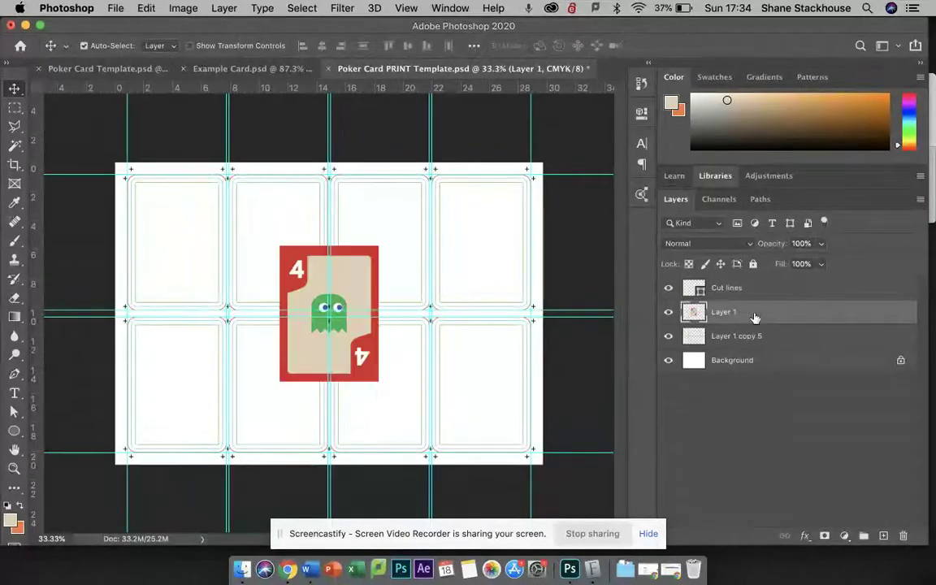
pyautogui.moveTo(350, 290); pyautogui.dragTo(206, 221)
pyautogui.moveTo(205, 219); pyautogui.dragTo(195, 218)
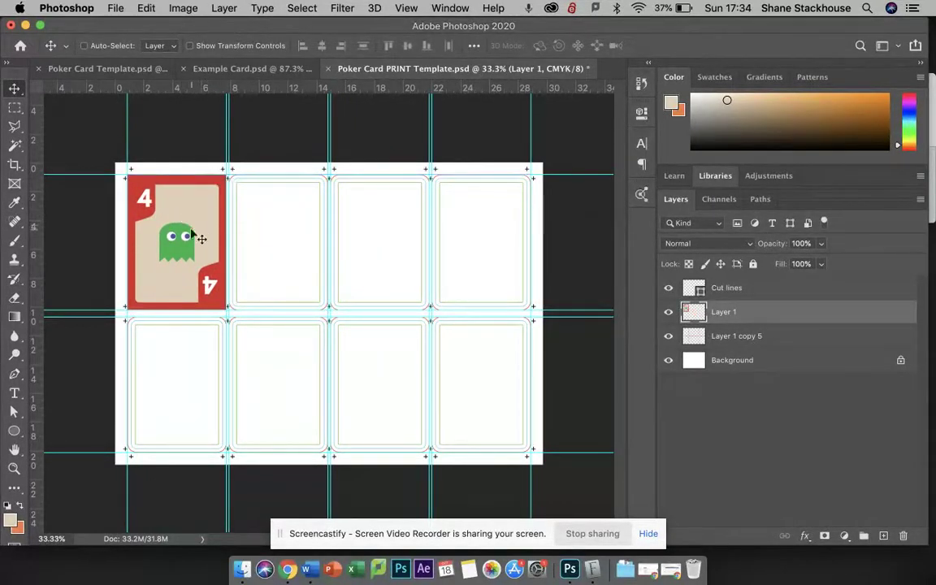